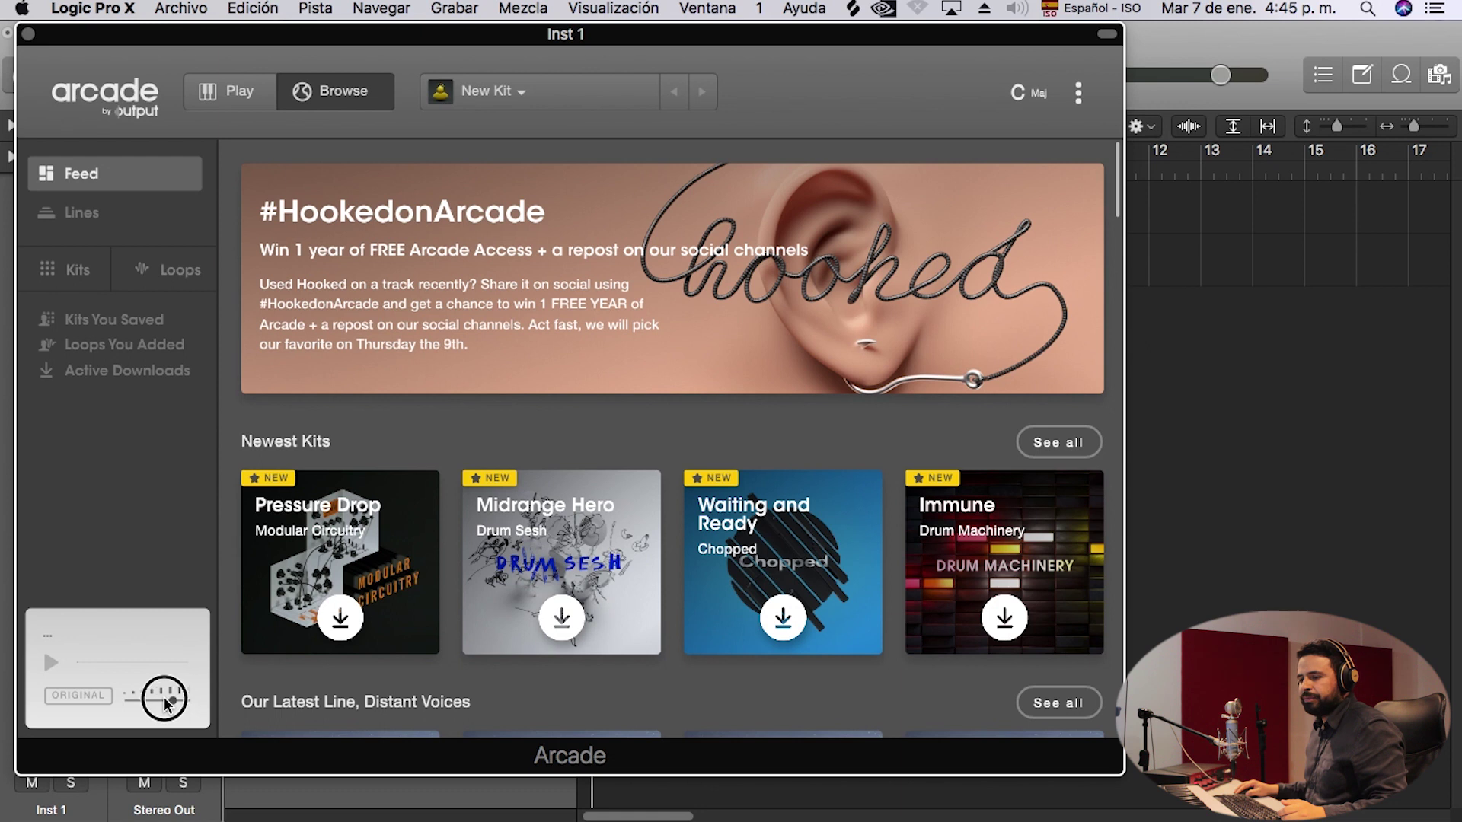
Move the Arcade window aside to reach the track list, lower the Inst 1 volume to -5.3, and bring the window back.
{"action": "left_click_drag", "start_coordinate": [561, 32], "coordinate": [1102, 5]}
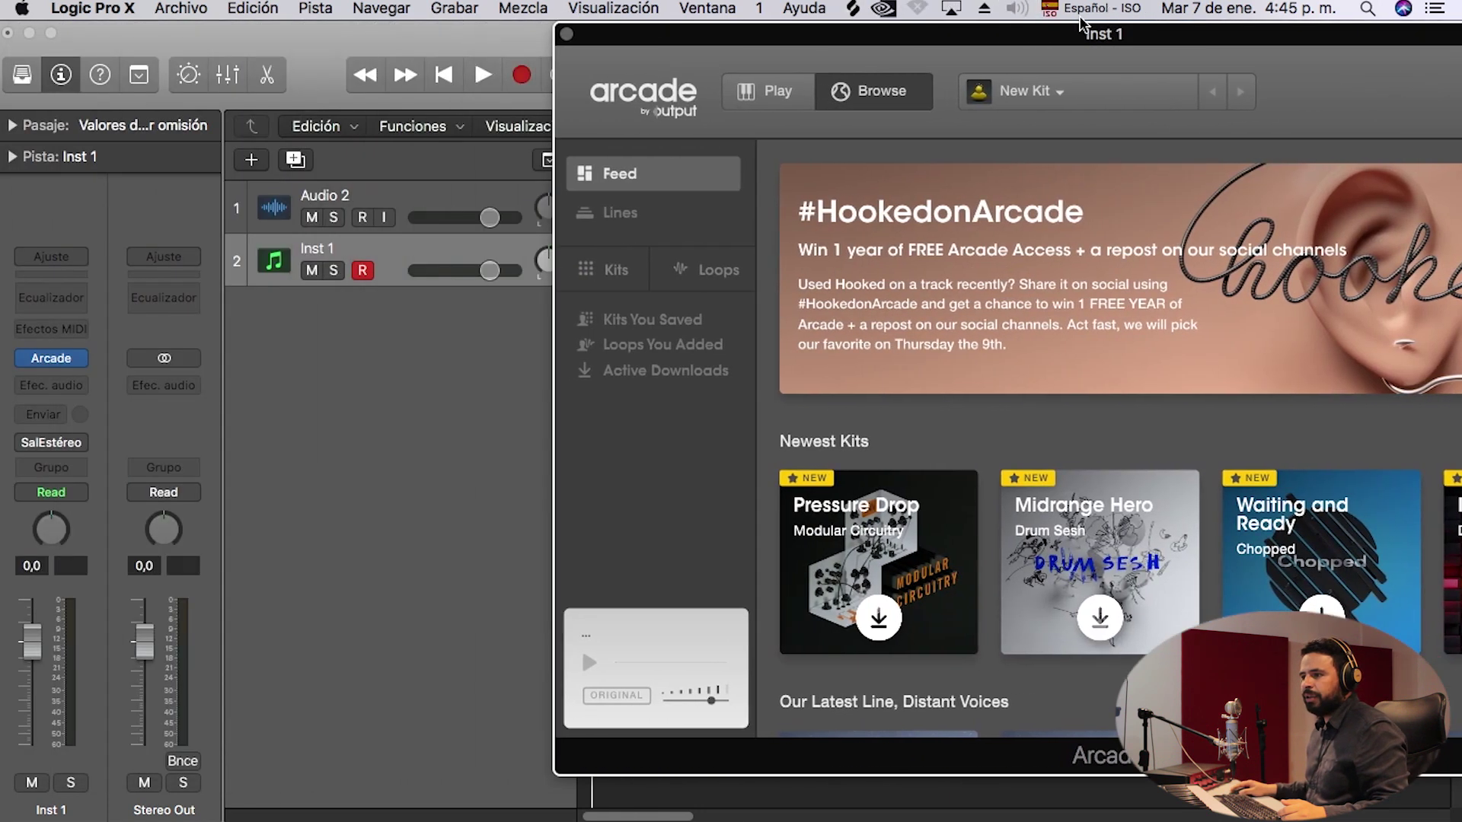
{"action": "left_click_drag", "start_coordinate": [489, 271], "coordinate": [424, 287]}
{"action": "left_click_drag", "start_coordinate": [892, 33], "coordinate": [437, 31]}
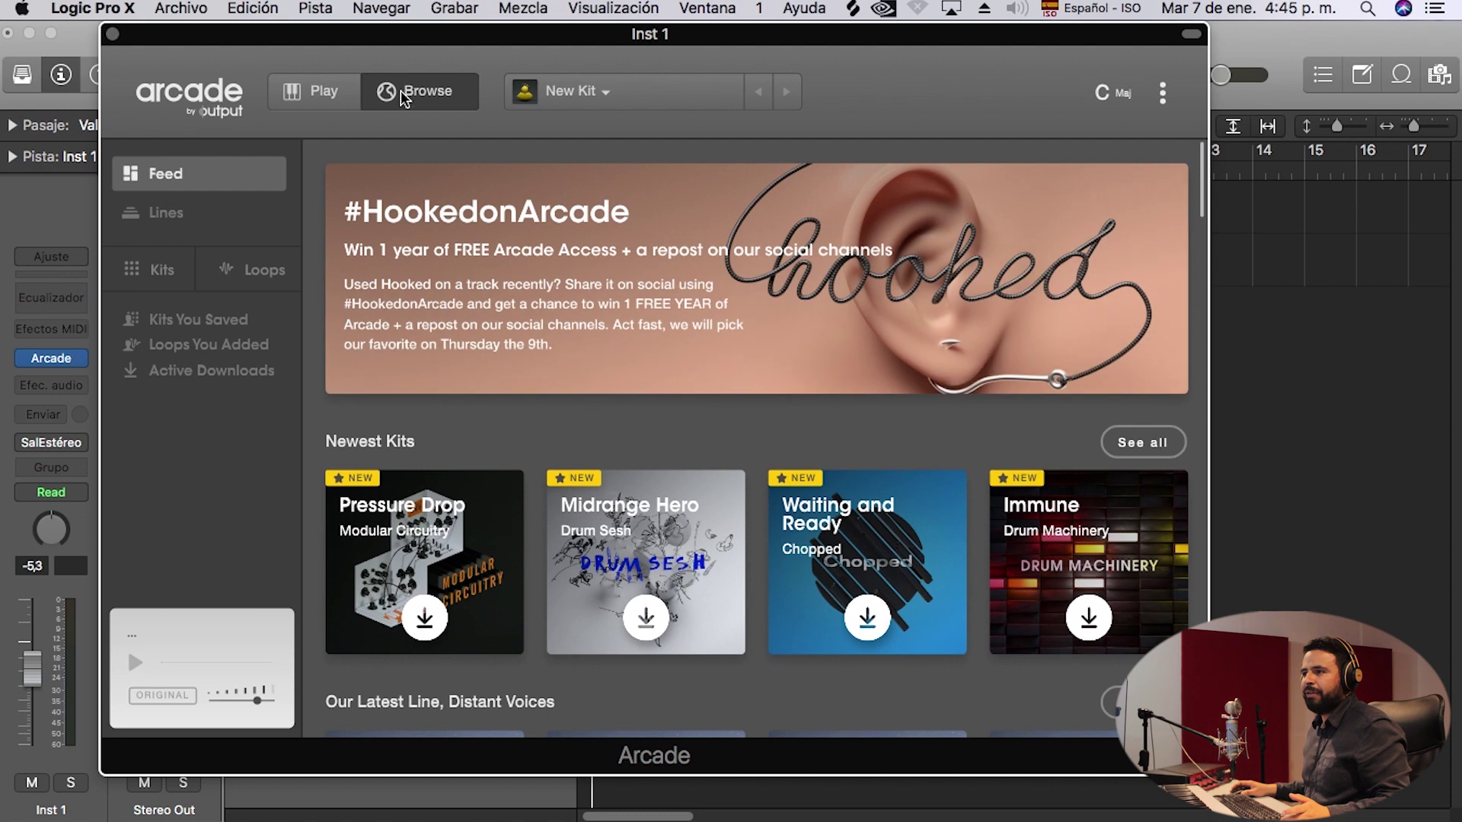
Examine the full list of sound Lines available in Arcade's browser.
{"action": "left_click", "coordinate": [187, 216]}
{"action": "scroll", "coordinate": [548, 464], "scroll_direction": "down", "scroll_amount": 5}
{"action": "scroll", "coordinate": [541, 460], "scroll_direction": "up", "scroll_amount": 5}
{"action": "scroll", "coordinate": [541, 461], "scroll_direction": "down", "scroll_amount": 15}
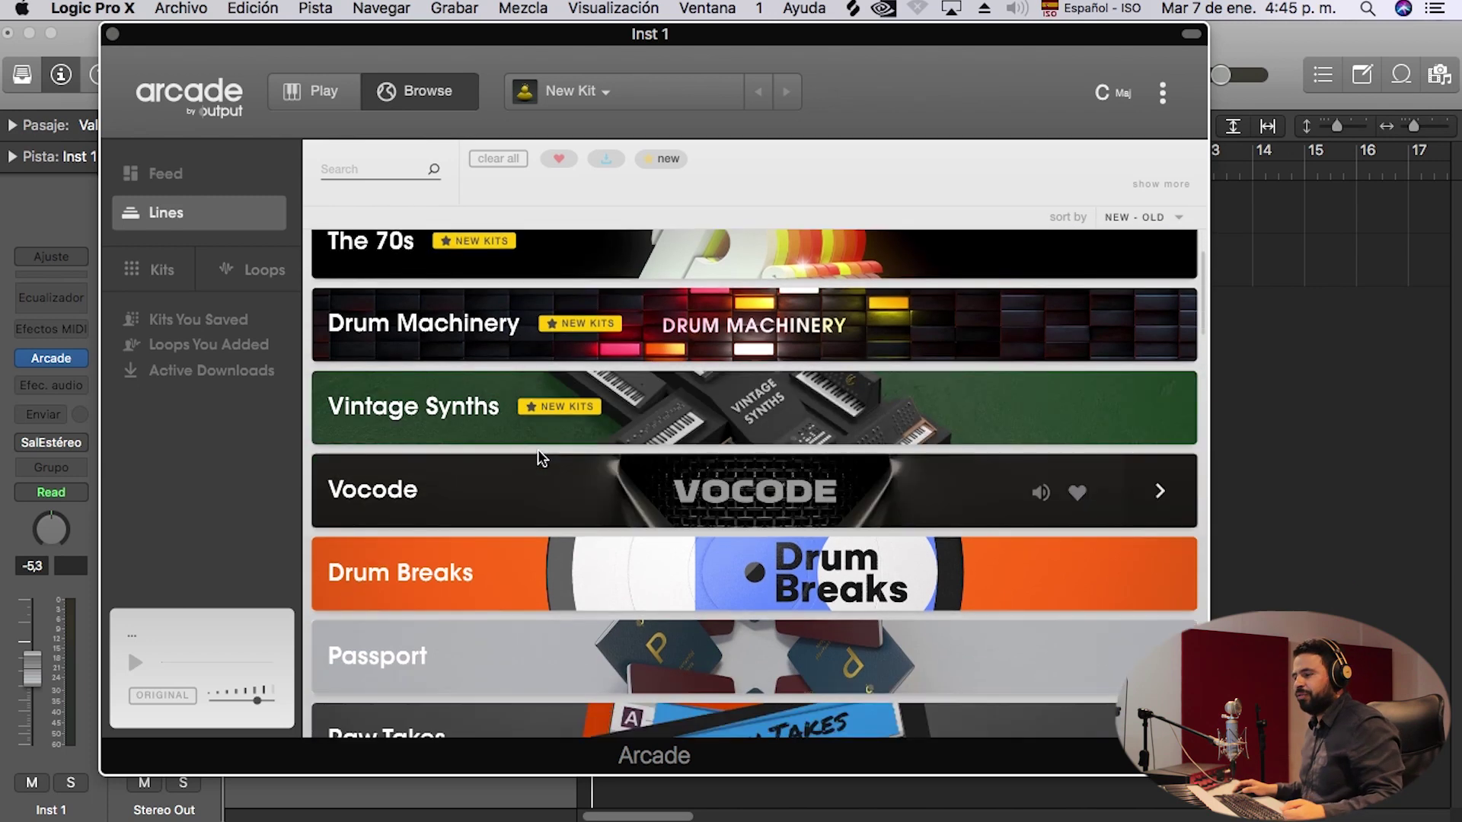
{"action": "scroll", "coordinate": [556, 454], "scroll_direction": "down", "scroll_amount": 15}
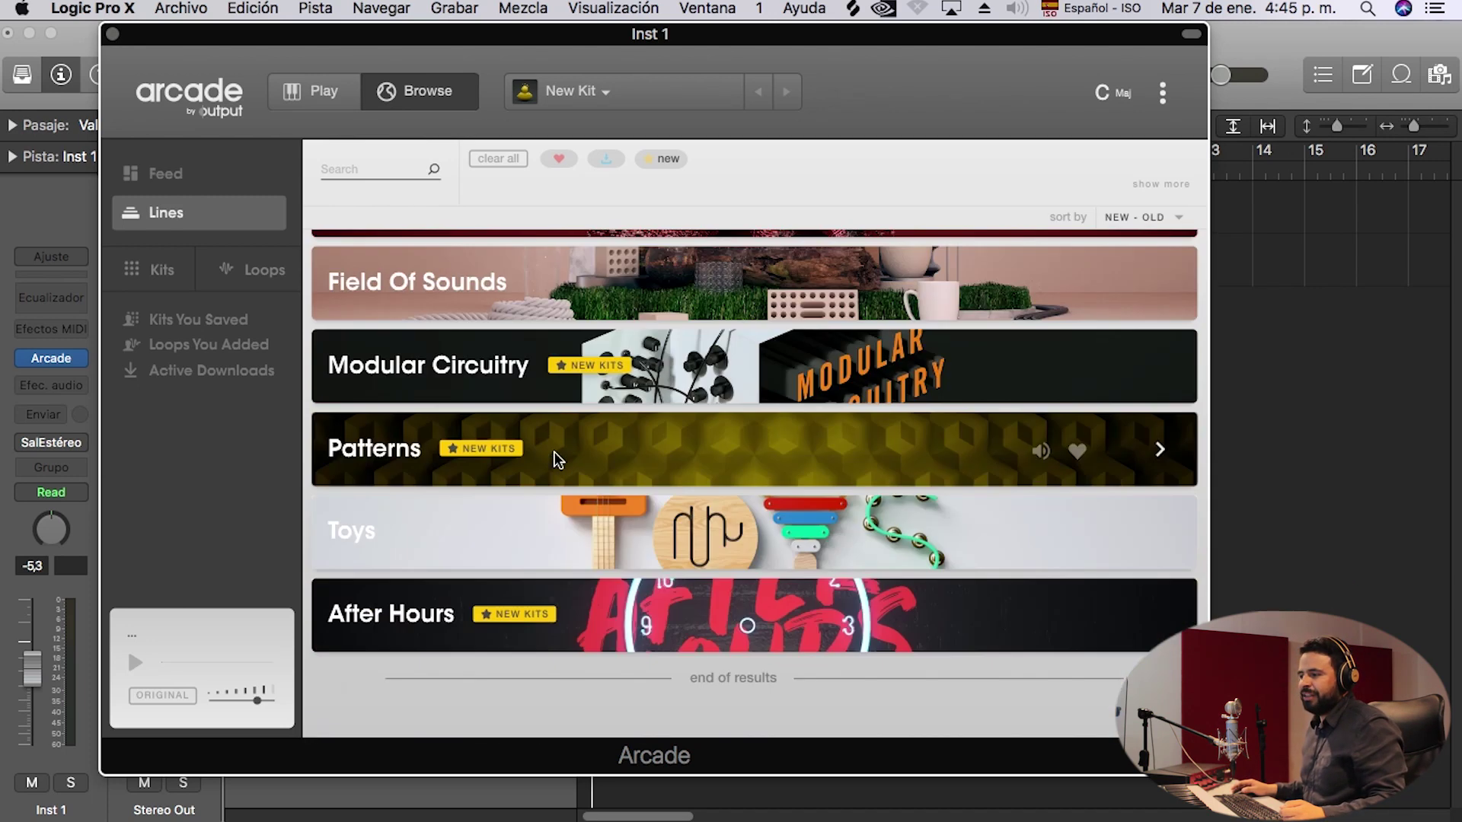
{"action": "scroll", "coordinate": [571, 468], "scroll_direction": "up", "scroll_amount": 20}
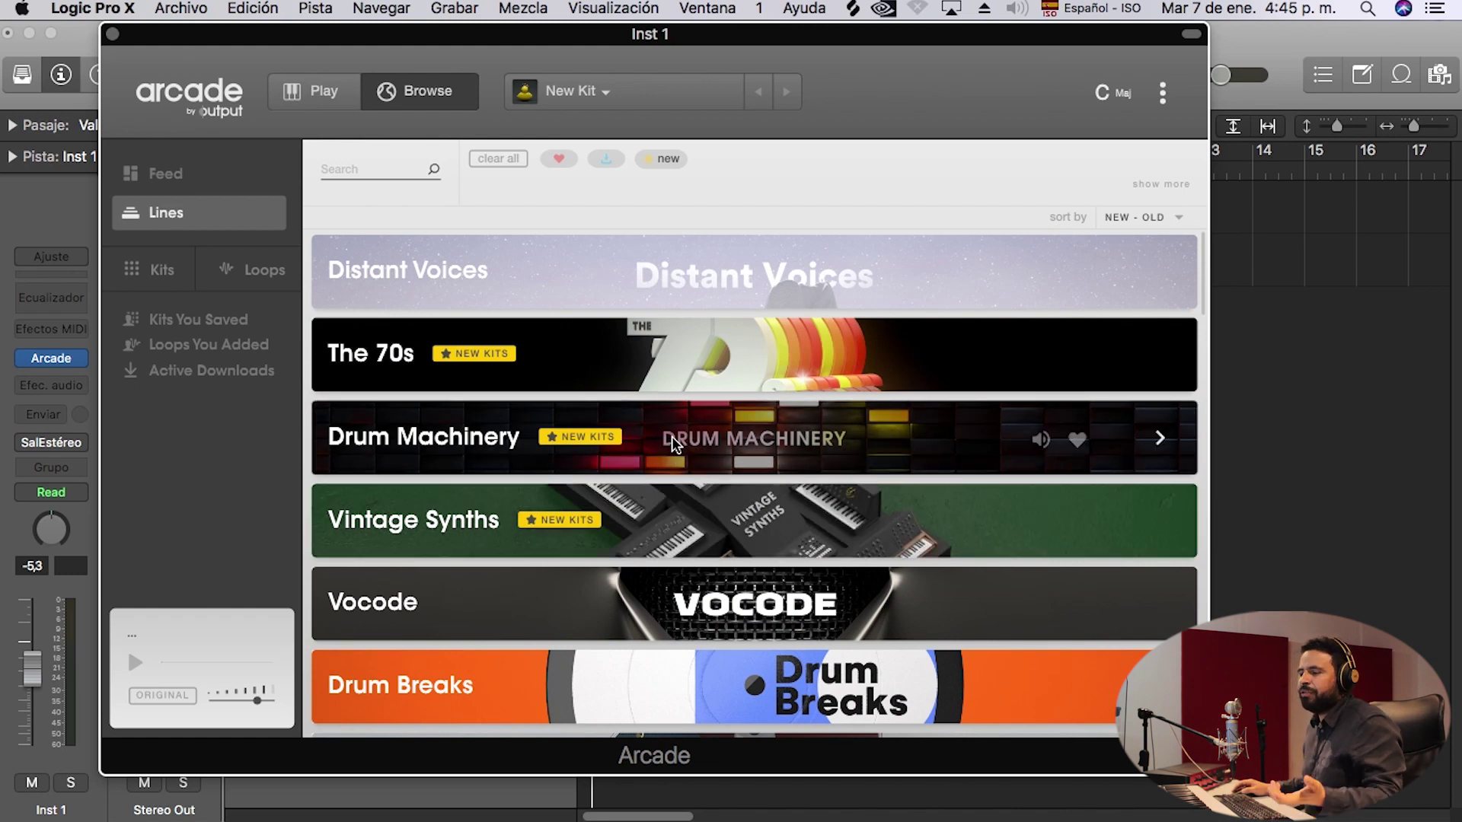
{"action": "scroll", "coordinate": [664, 456], "scroll_direction": "down", "scroll_amount": 3}
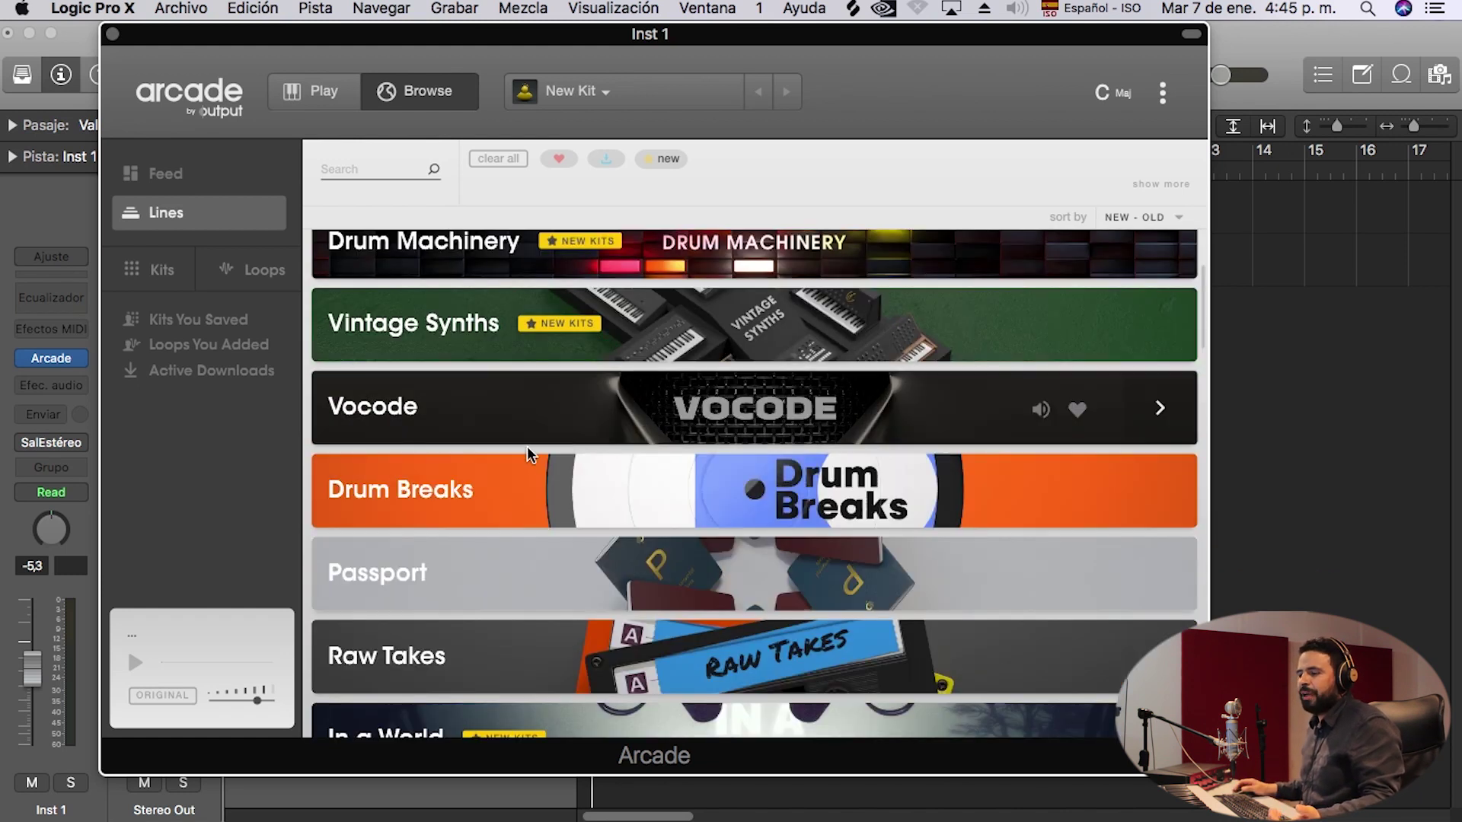
{"action": "scroll", "coordinate": [531, 454], "scroll_direction": "down", "scroll_amount": 4}
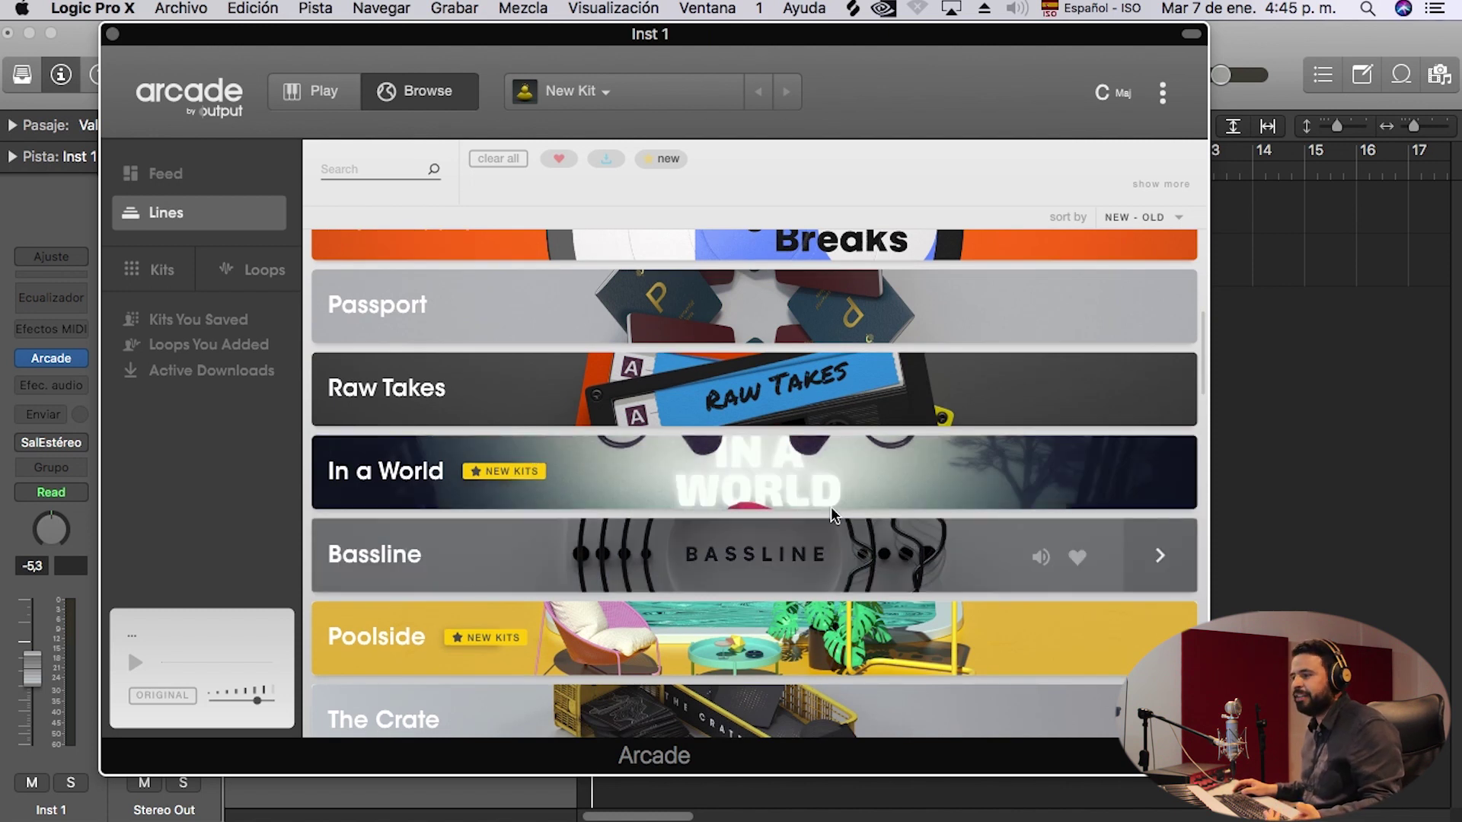
{"action": "scroll", "coordinate": [833, 516], "scroll_direction": "down", "scroll_amount": 2}
{"action": "scroll", "coordinate": [764, 539], "scroll_direction": "down", "scroll_amount": 2}
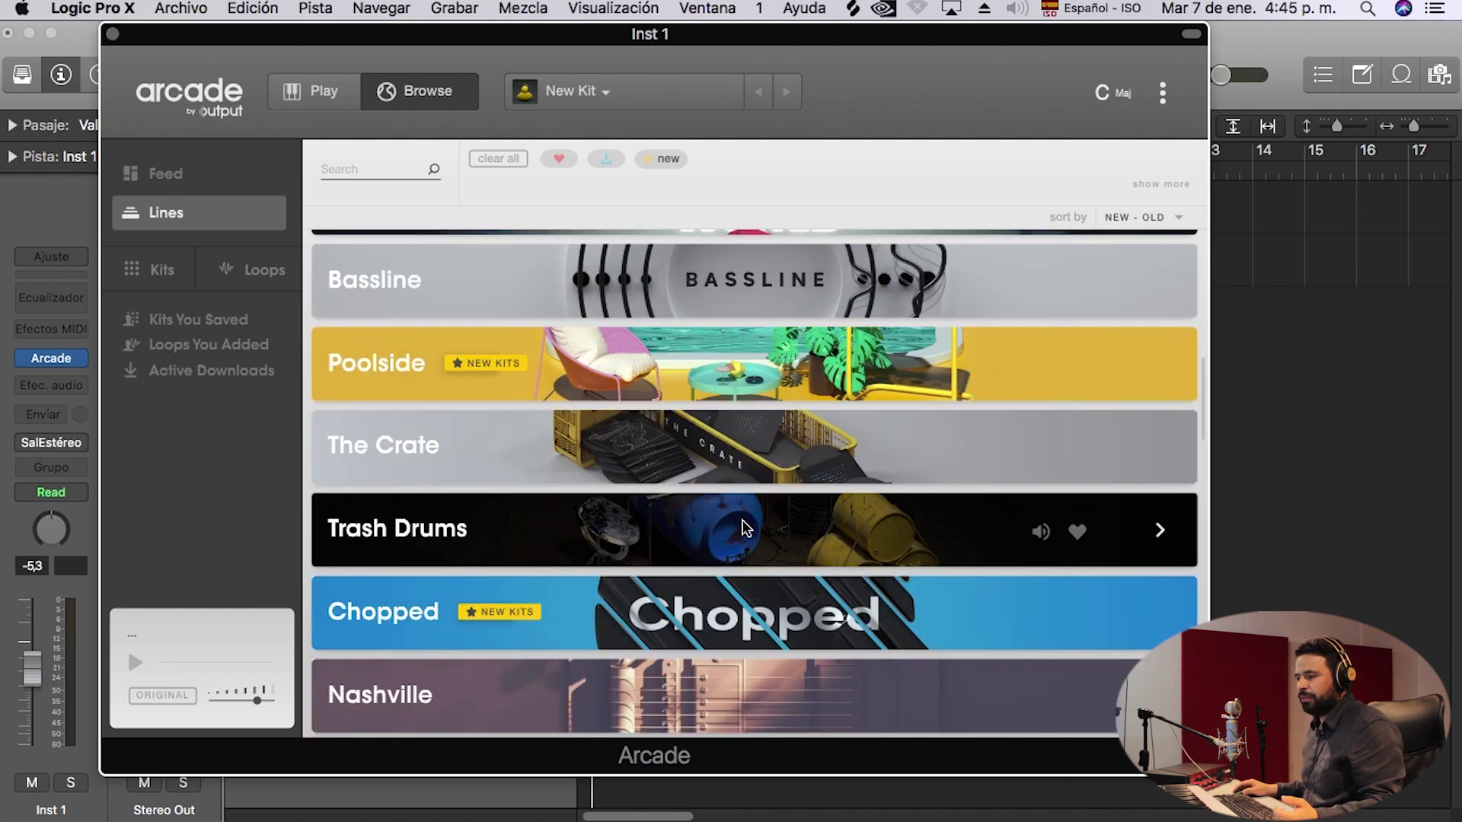
{"action": "scroll", "coordinate": [578, 510], "scroll_direction": "up", "scroll_amount": 10}
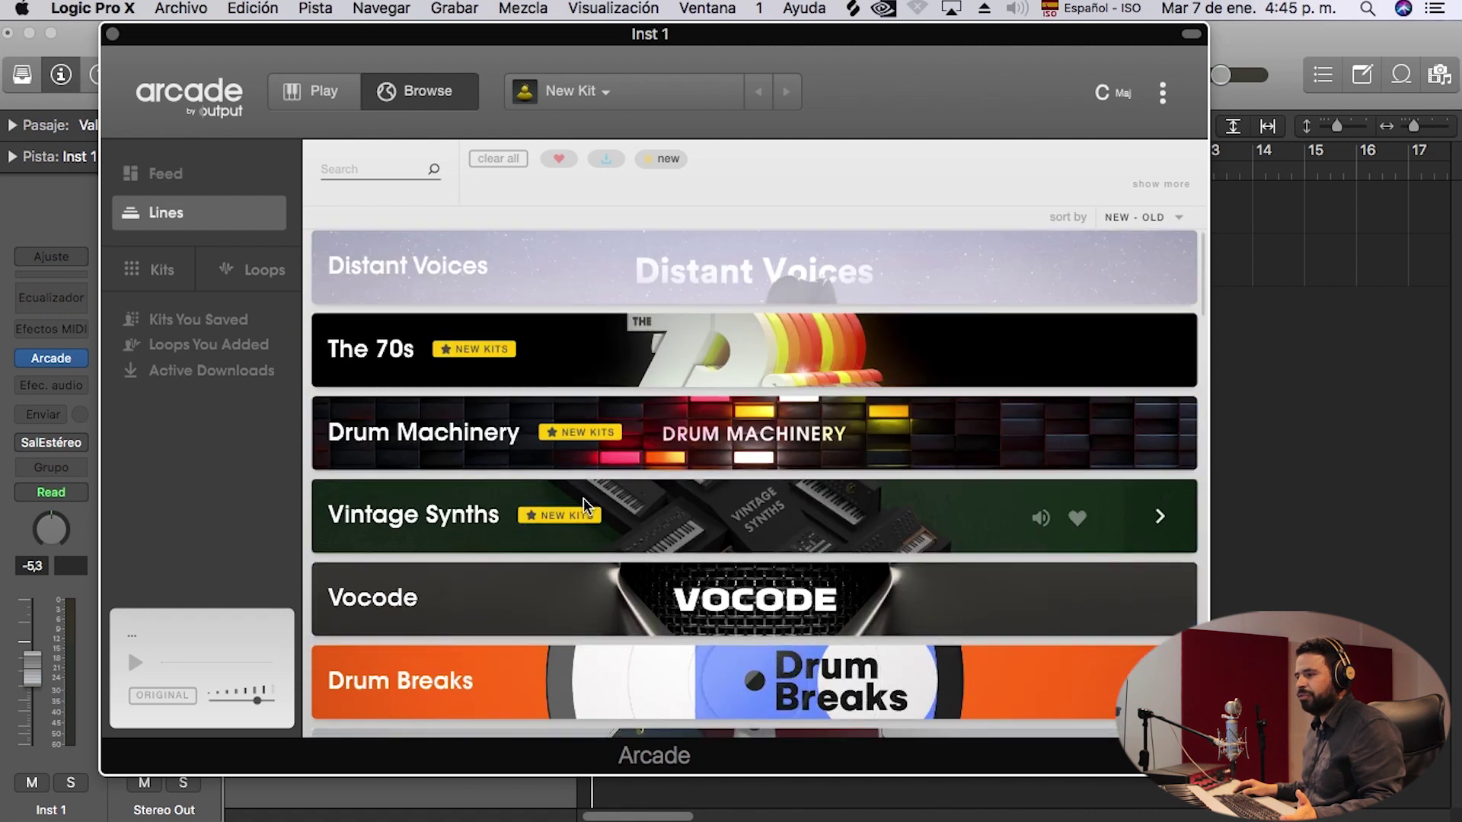
{"action": "scroll", "coordinate": [586, 506], "scroll_direction": "down", "scroll_amount": 12}
{"action": "scroll", "coordinate": [594, 502], "scroll_direction": "down", "scroll_amount": 5}
{"action": "scroll", "coordinate": [601, 495], "scroll_direction": "down", "scroll_amount": 7}
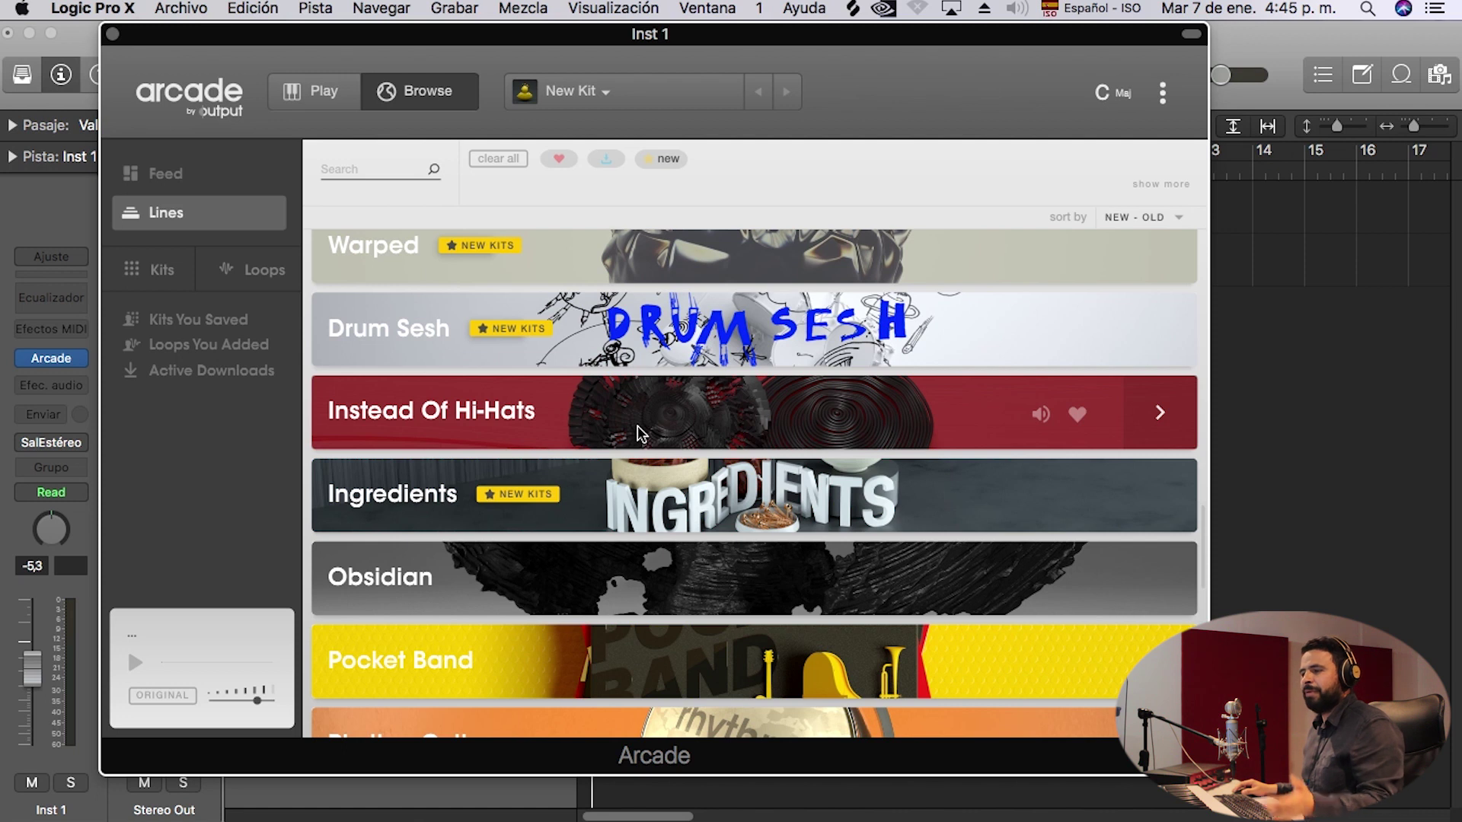
Open the Instead Of Hi-Hats line and load its Forest Drumming kit for playing.
{"action": "left_click", "coordinate": [641, 434]}
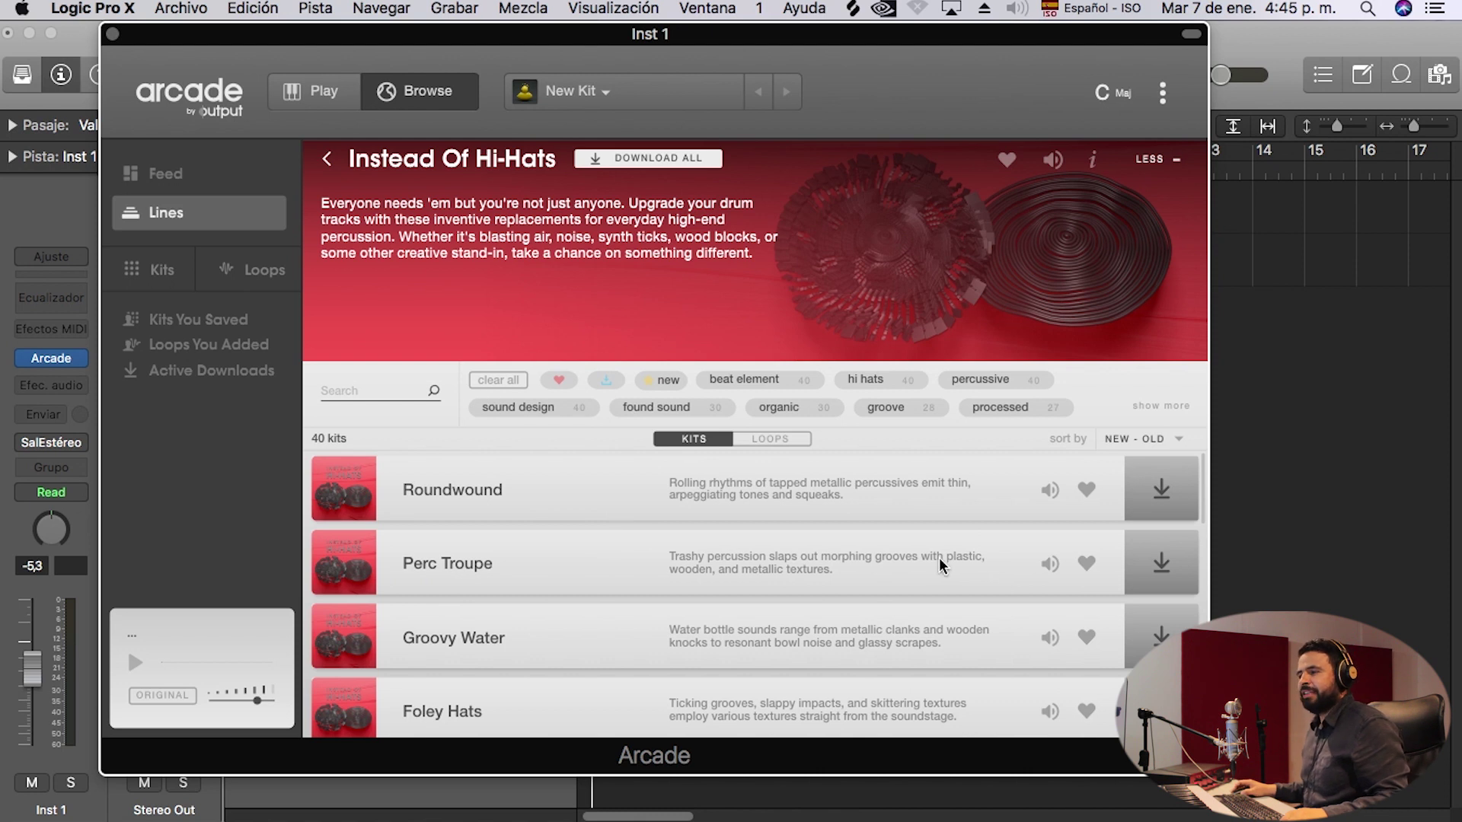
{"action": "scroll", "coordinate": [942, 565], "scroll_direction": "down", "scroll_amount": 1}
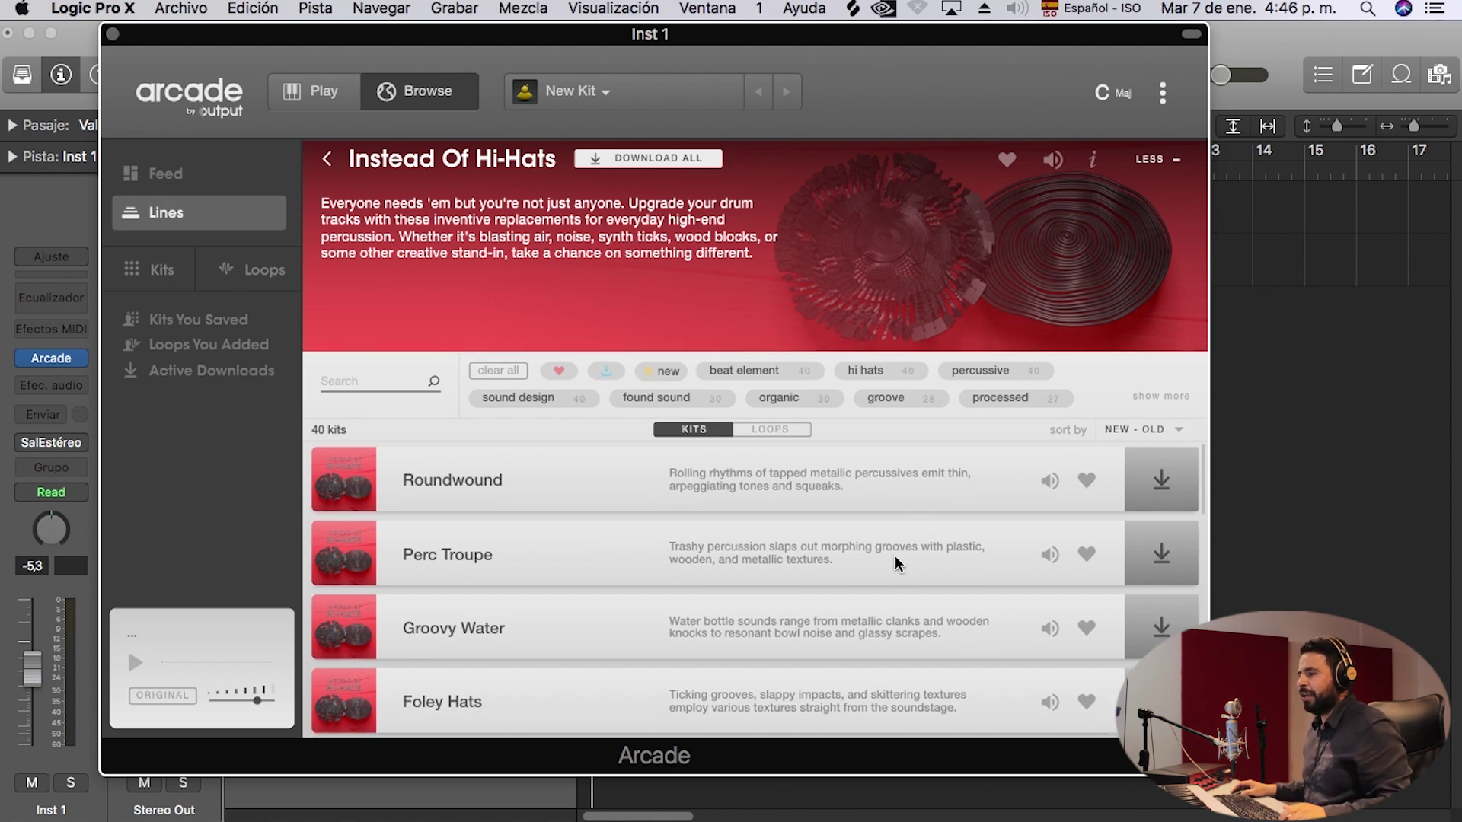
{"action": "scroll", "coordinate": [982, 510], "scroll_direction": "down", "scroll_amount": 3}
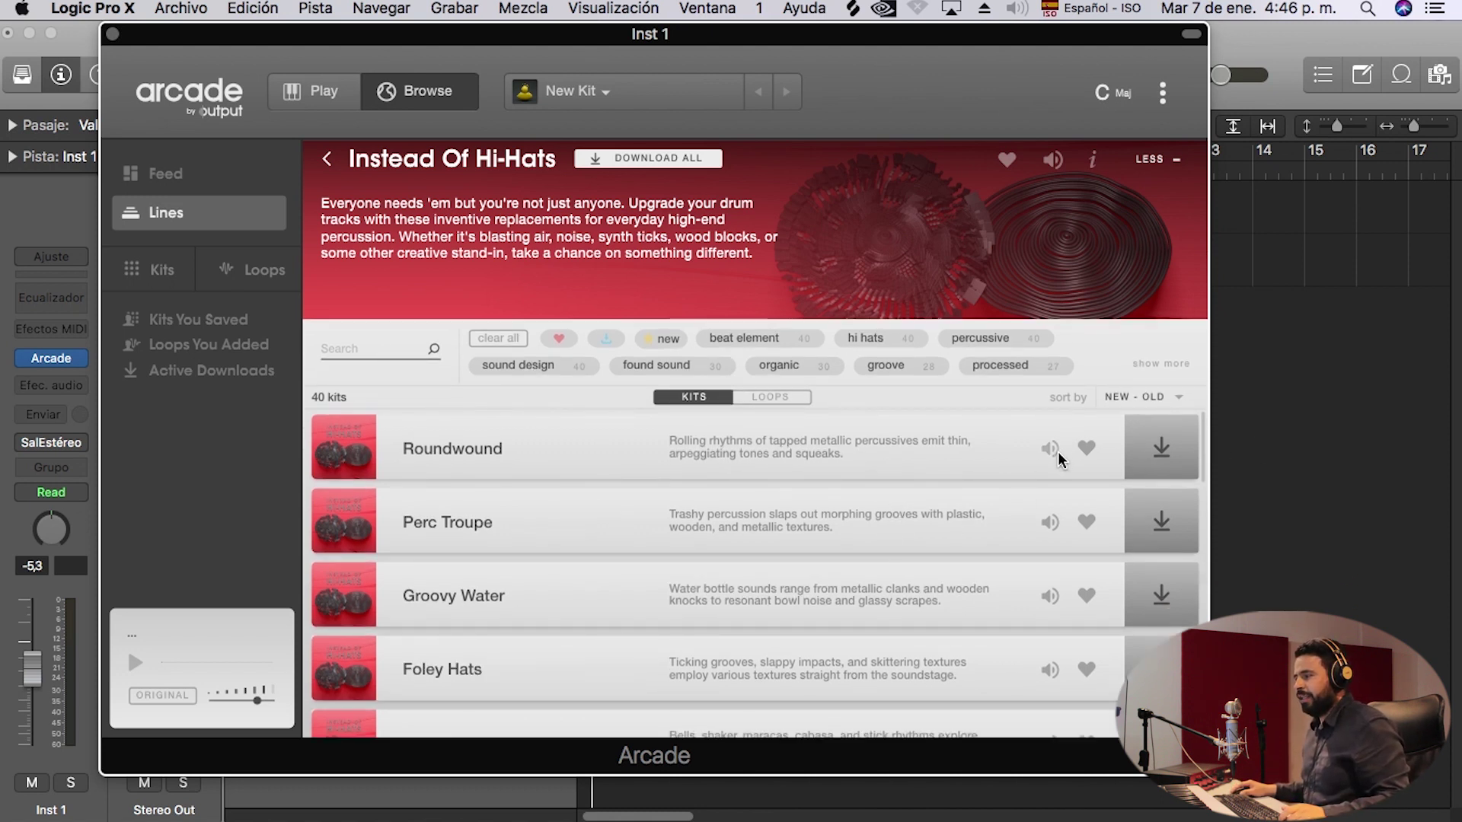
{"action": "scroll", "coordinate": [1046, 480], "scroll_direction": "down", "scroll_amount": 3}
{"action": "scroll", "coordinate": [1127, 508], "scroll_direction": "down", "scroll_amount": 10}
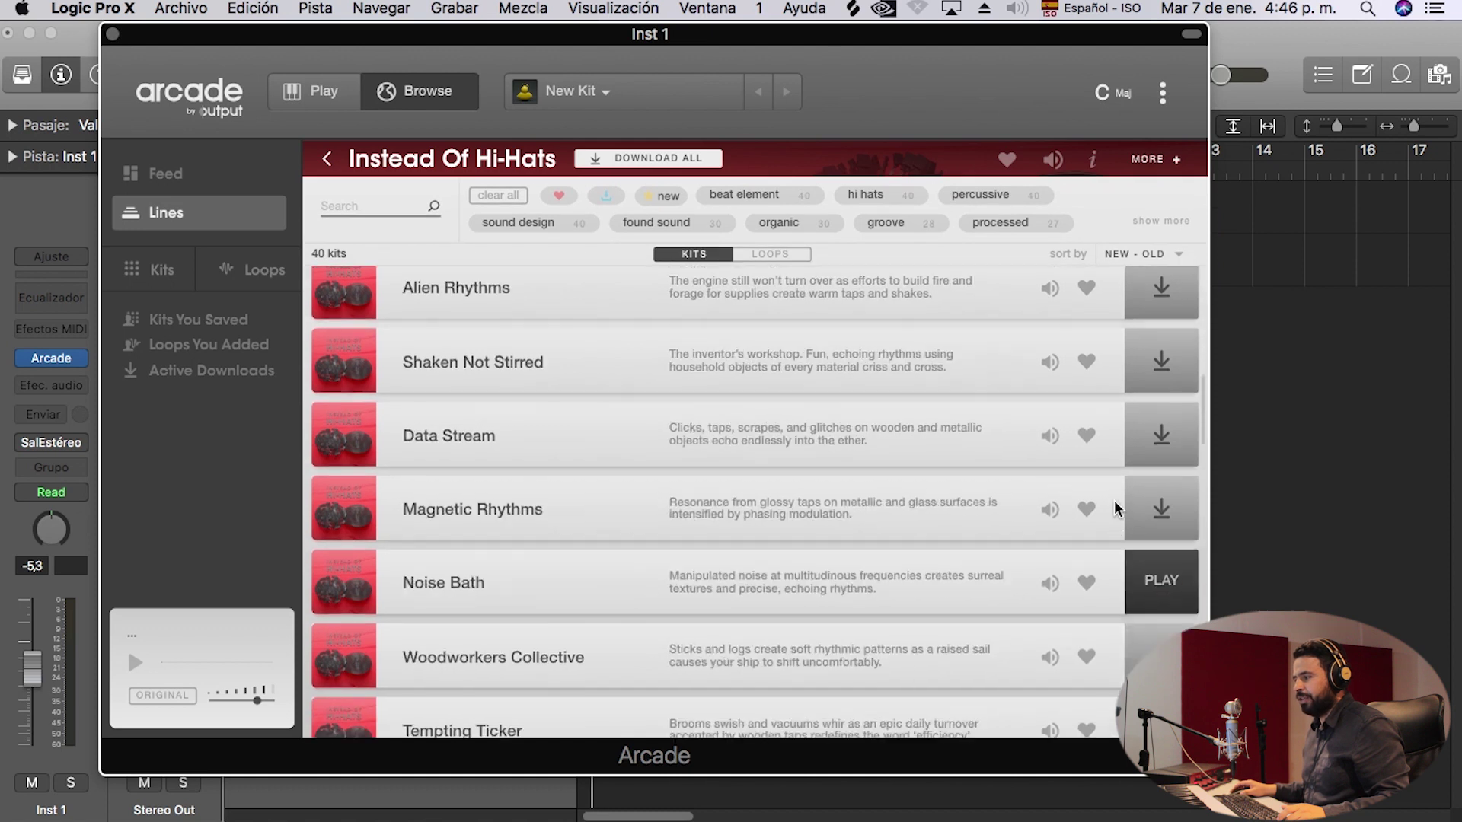
{"action": "scroll", "coordinate": [1115, 509], "scroll_direction": "up", "scroll_amount": 12}
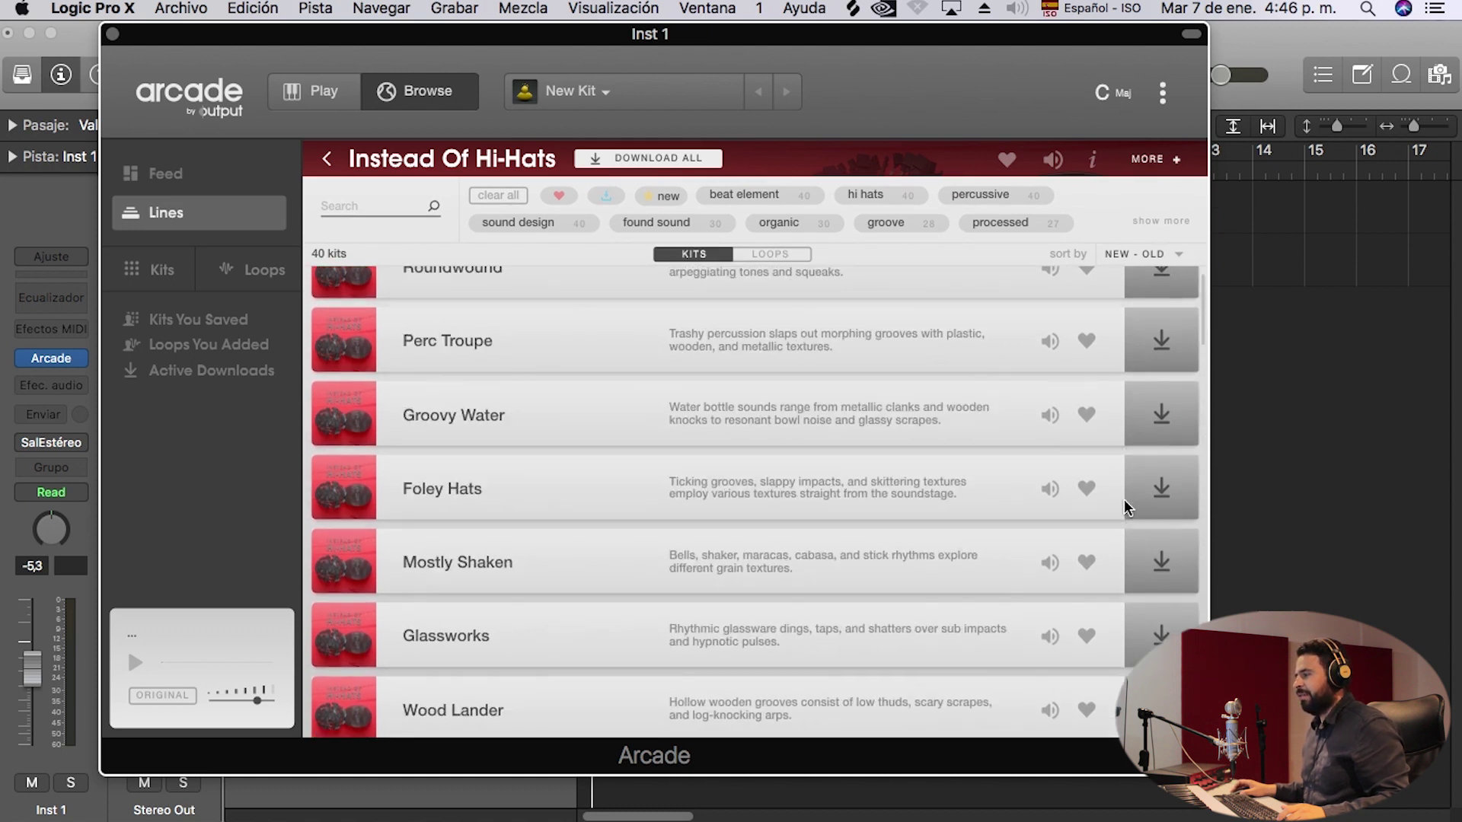
{"action": "scroll", "coordinate": [1123, 508], "scroll_direction": "down", "scroll_amount": 5}
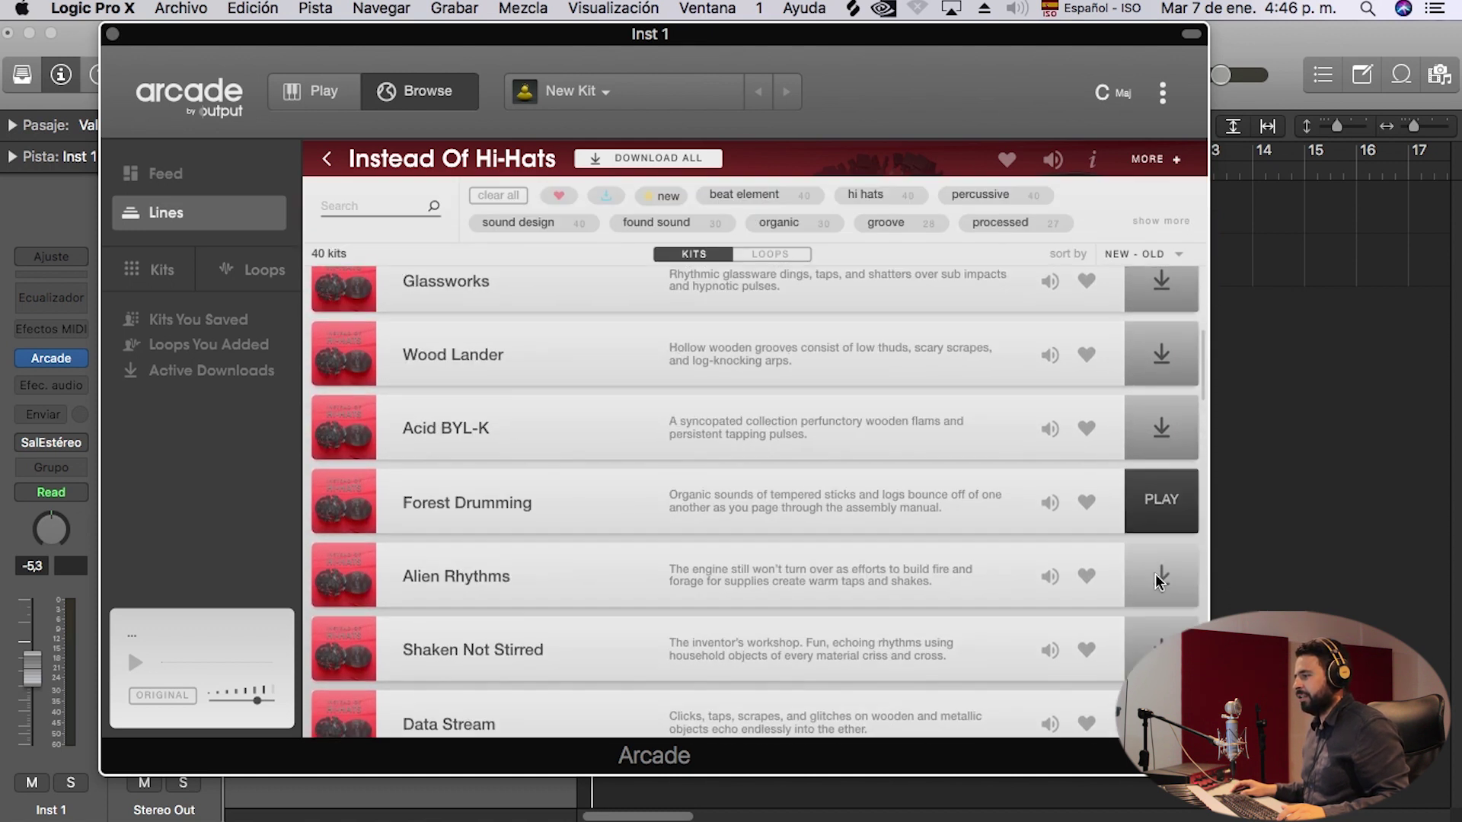
{"action": "left_click", "coordinate": [1158, 524]}
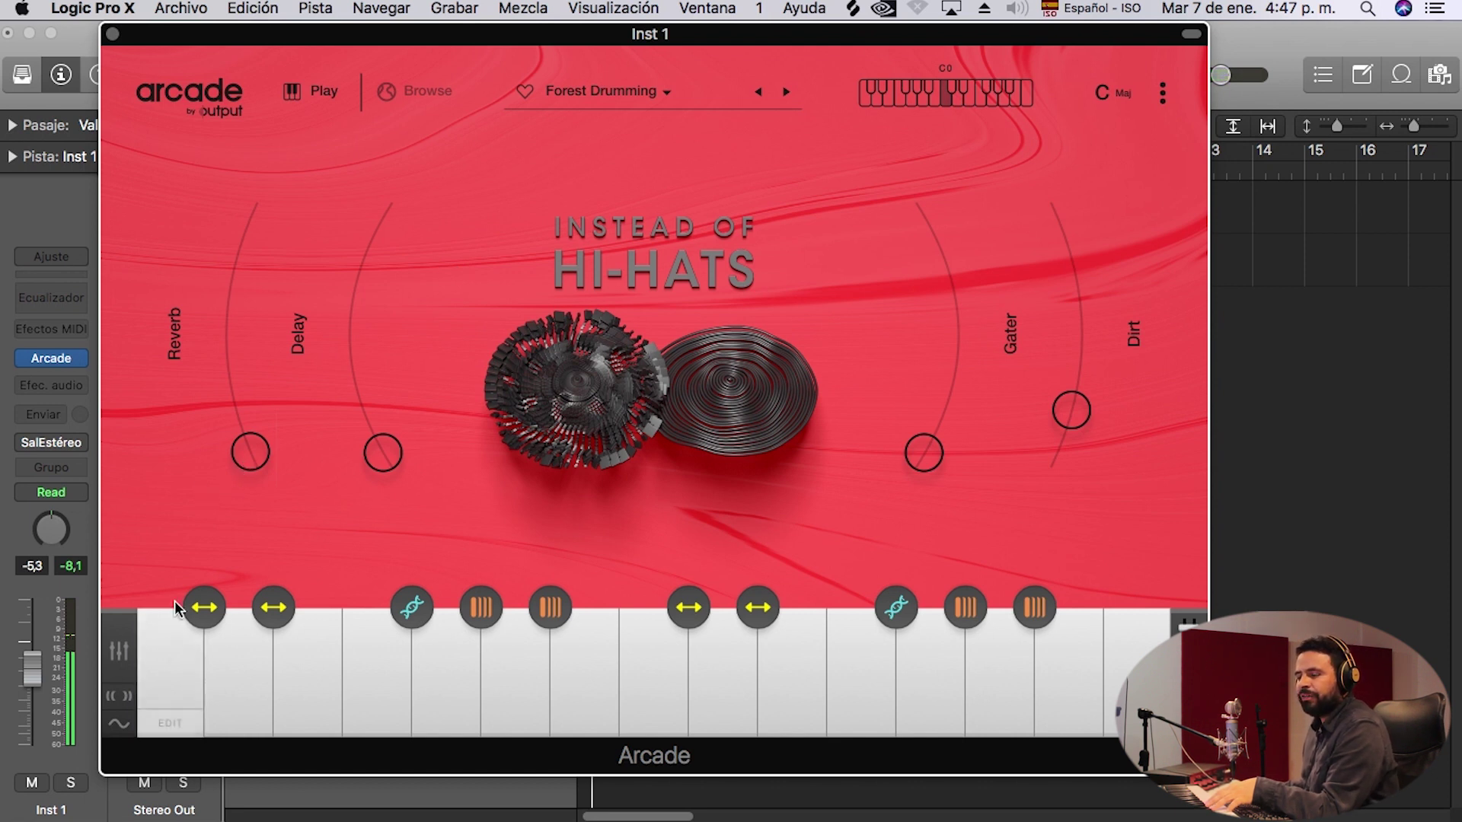
Try the Reverb, Delay and Gater macros and lower Dirt to its minimum.
{"action": "mouse_move", "coordinate": [249, 452]}
{"action": "left_mouse_down"}
{"action": "mouse_move", "coordinate": [236, 317]}
{"action": "mouse_move", "coordinate": [256, 232]}
{"action": "mouse_move", "coordinate": [252, 449]}
{"action": "left_mouse_up"}
{"action": "left_click_drag", "start_coordinate": [383, 454], "coordinate": [395, 596]}
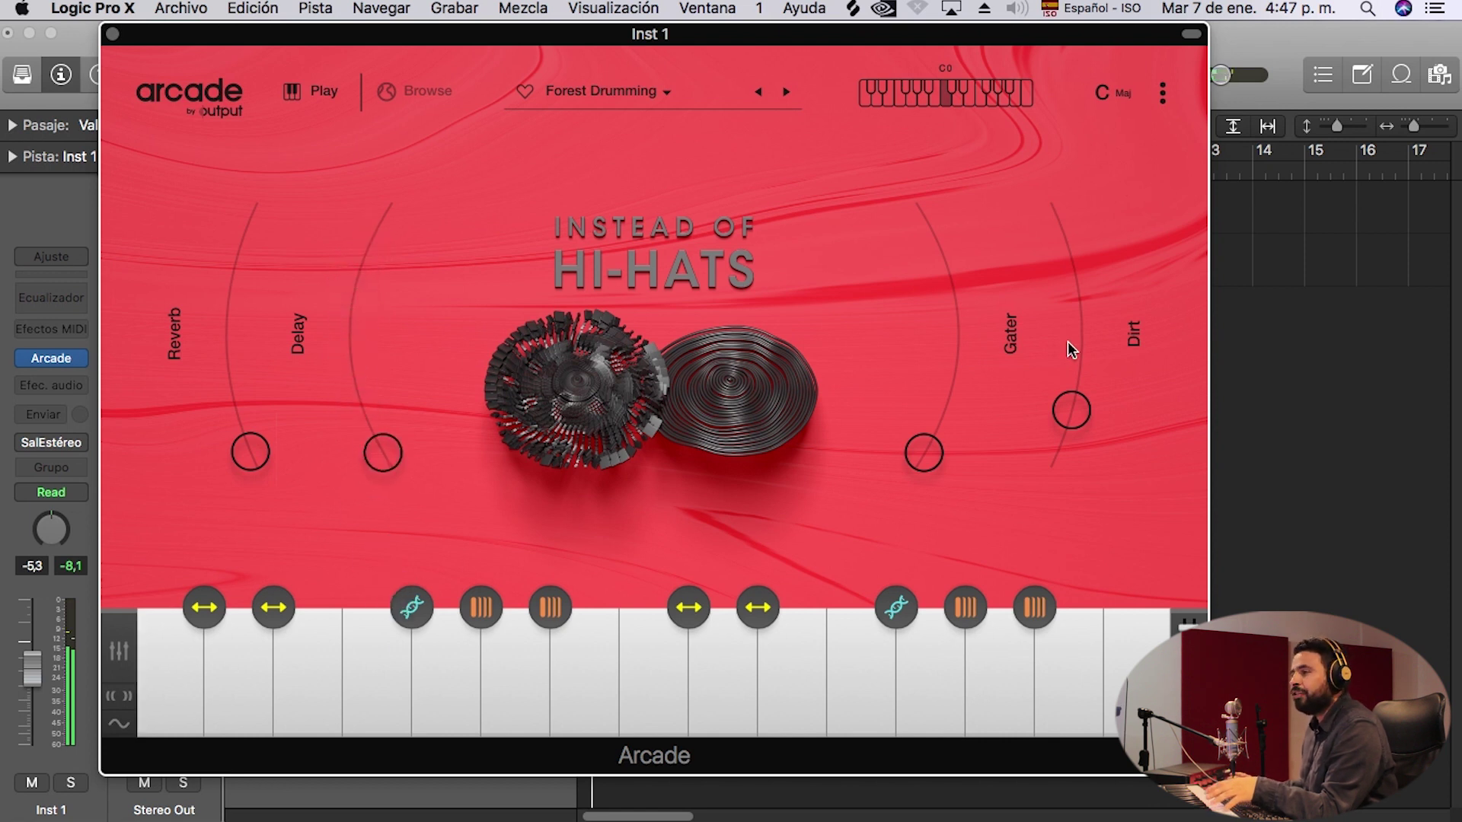
{"action": "left_click_drag", "start_coordinate": [912, 456], "coordinate": [926, 525]}
{"action": "left_click_drag", "start_coordinate": [1081, 407], "coordinate": [1087, 500]}
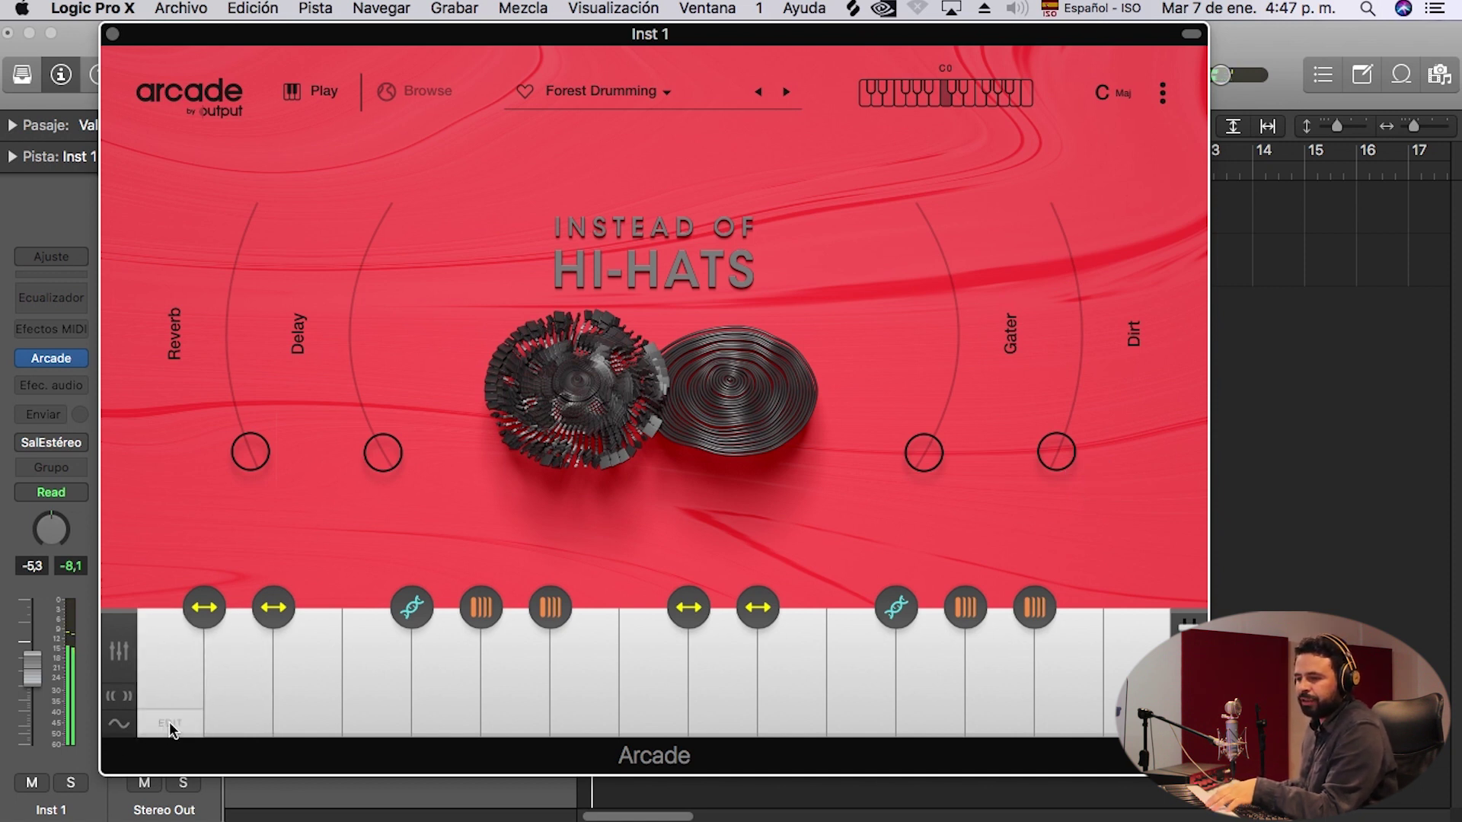
Open the first white key's sample for editing and set its loop region from marker 4 to marker 6.
{"action": "left_click", "coordinate": [171, 725]}
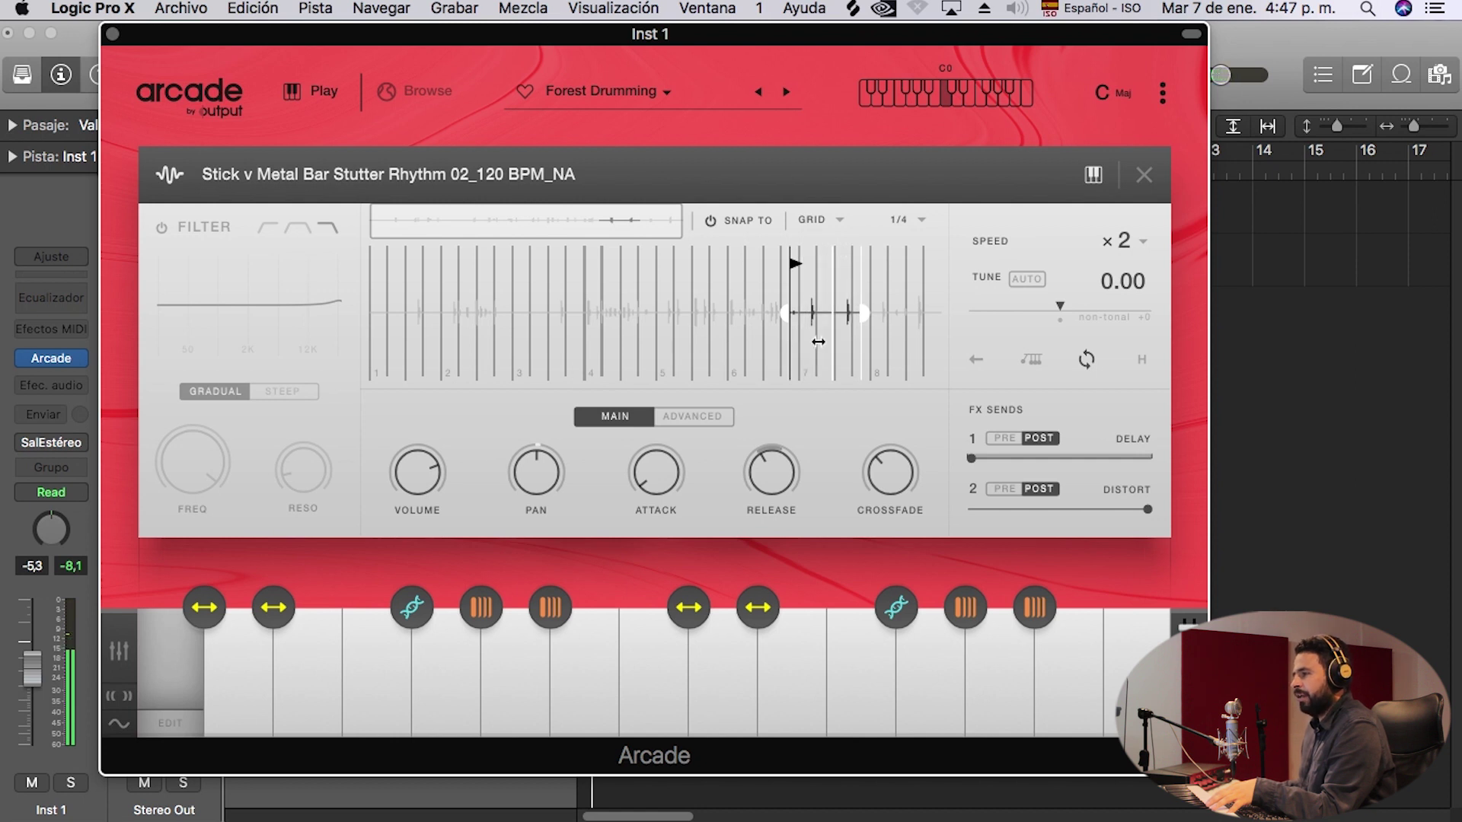
{"action": "left_click_drag", "start_coordinate": [782, 310], "coordinate": [582, 335]}
{"action": "mouse_move", "coordinate": [859, 312]}
{"action": "left_mouse_down"}
{"action": "mouse_move", "coordinate": [660, 336]}
{"action": "mouse_move", "coordinate": [662, 317]}
{"action": "mouse_move", "coordinate": [757, 313]}
{"action": "mouse_move", "coordinate": [740, 314]}
{"action": "left_mouse_up"}
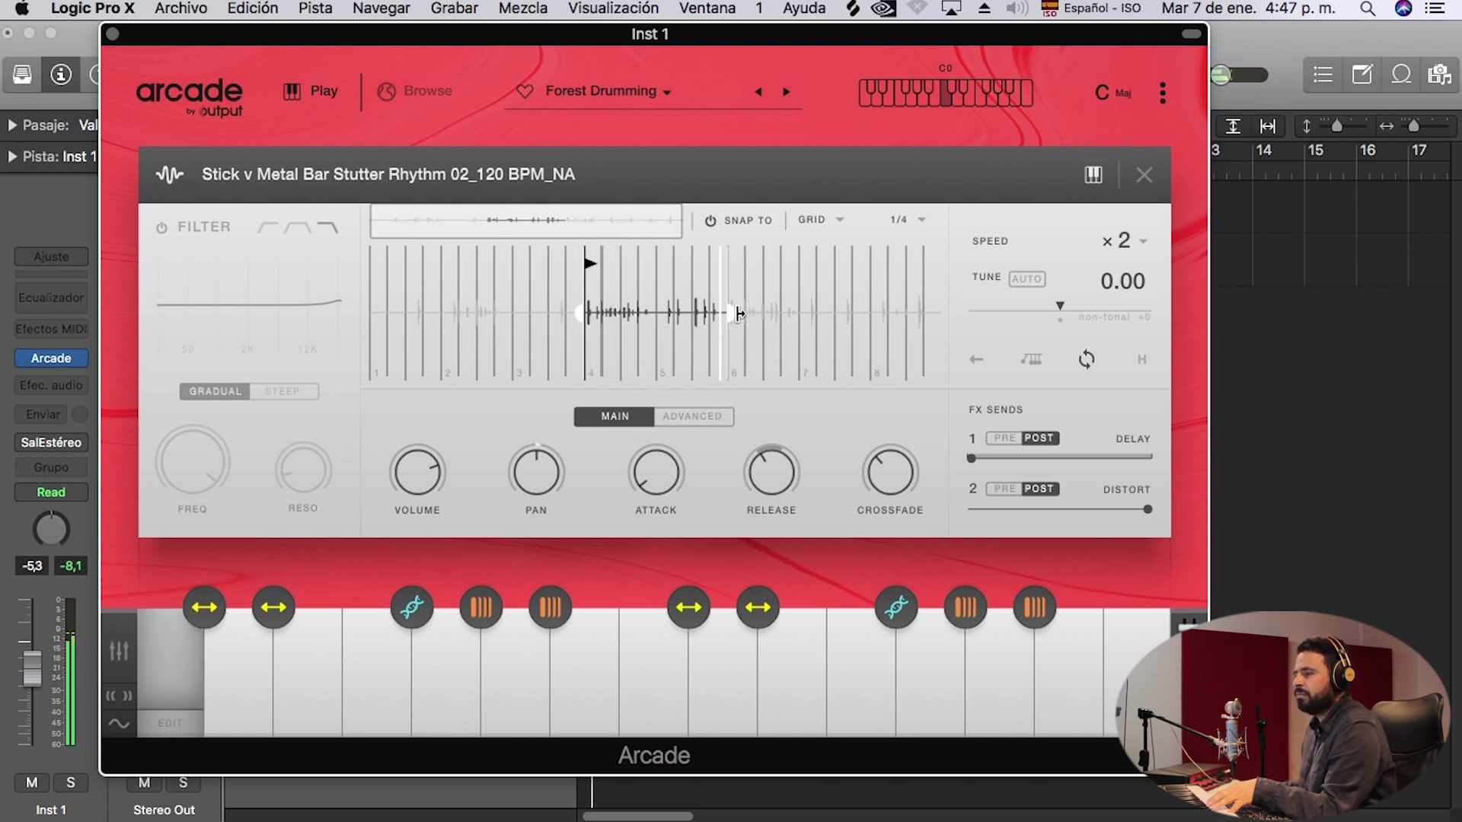
Turn on Hold for the first white key's sample and remove it again.
{"action": "right_click", "coordinate": [173, 633]}
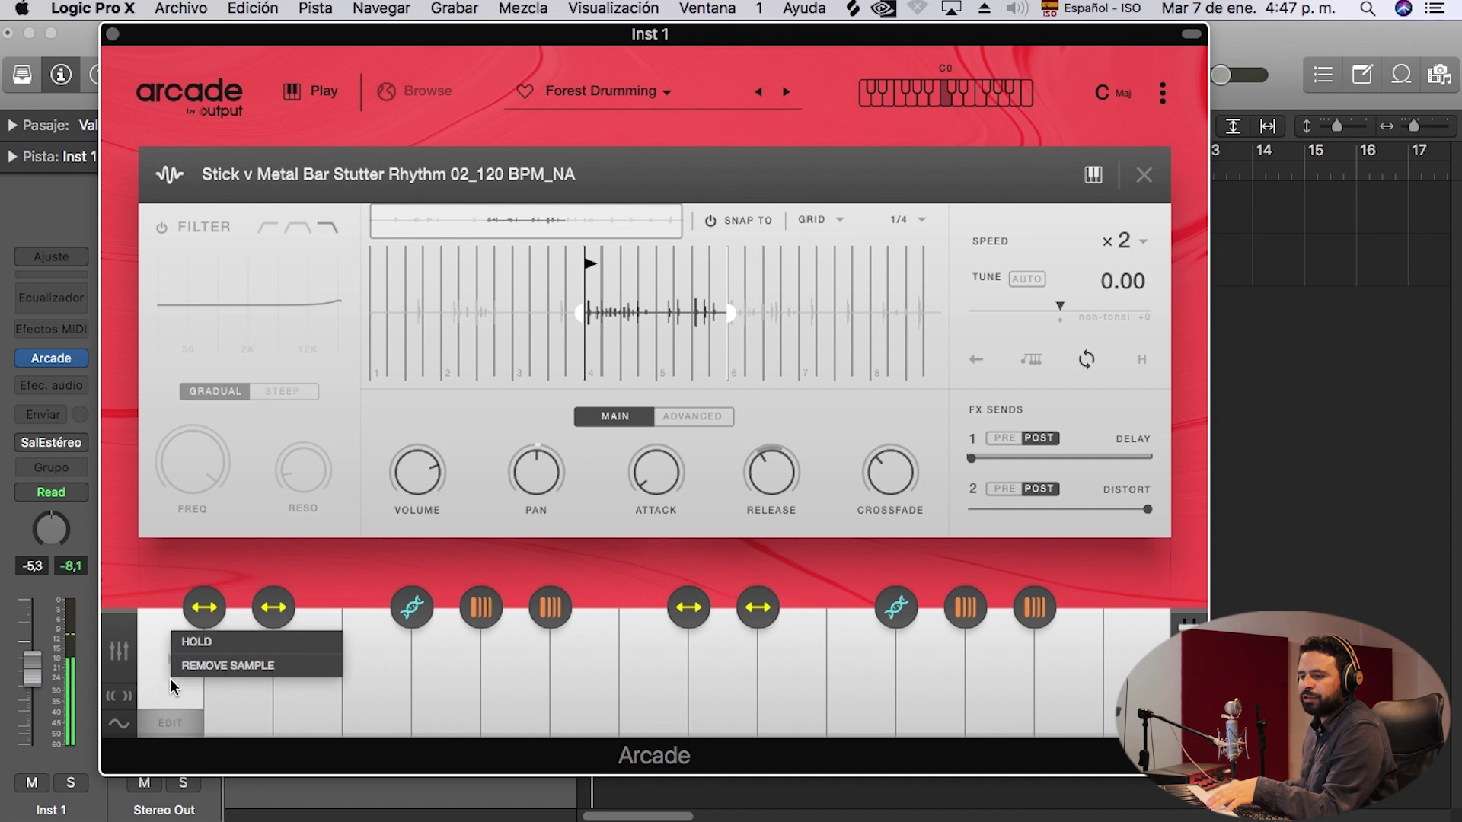
{"action": "left_click", "coordinate": [197, 643]}
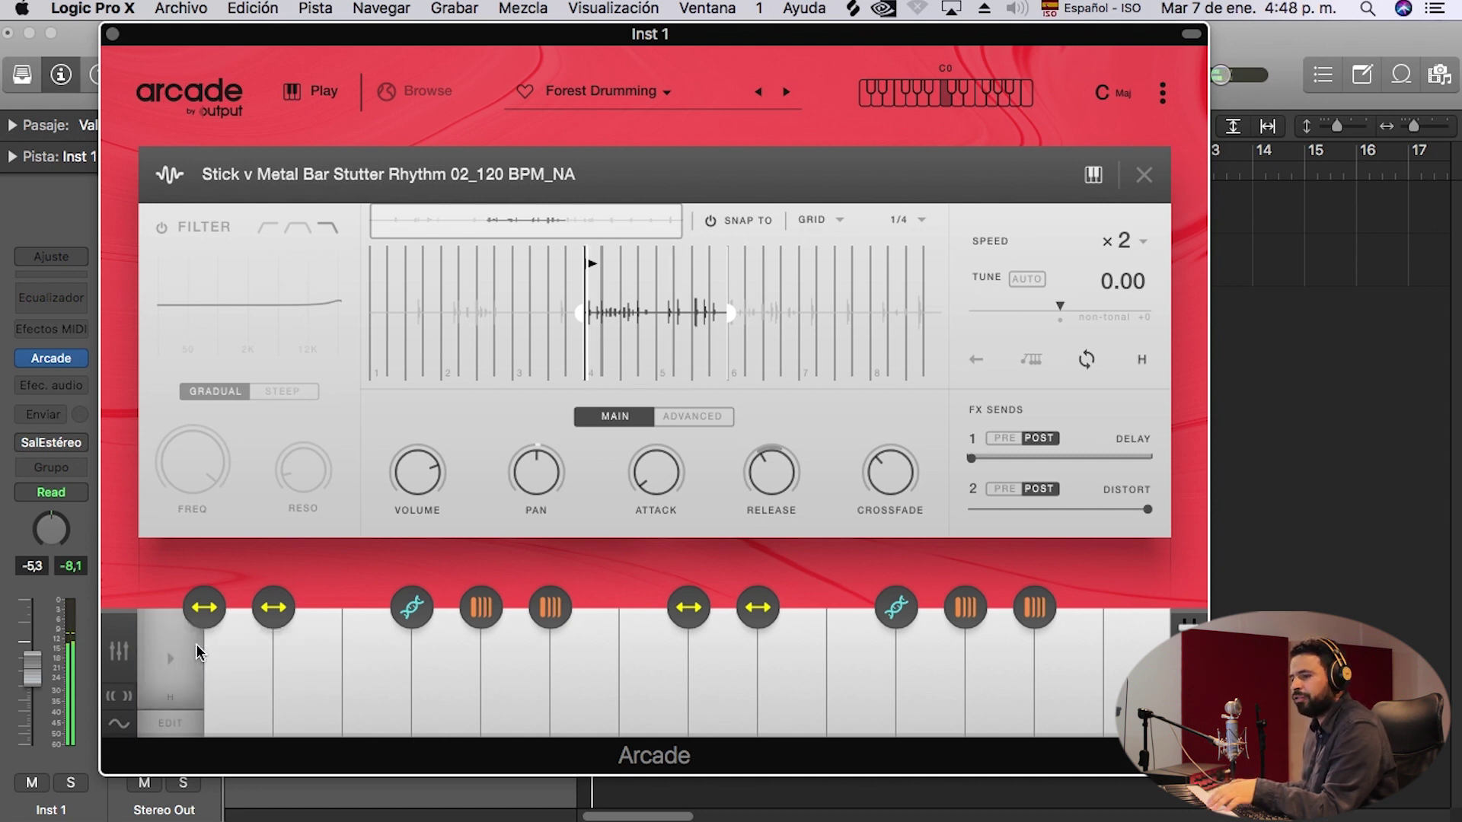
{"action": "right_click", "coordinate": [181, 679]}
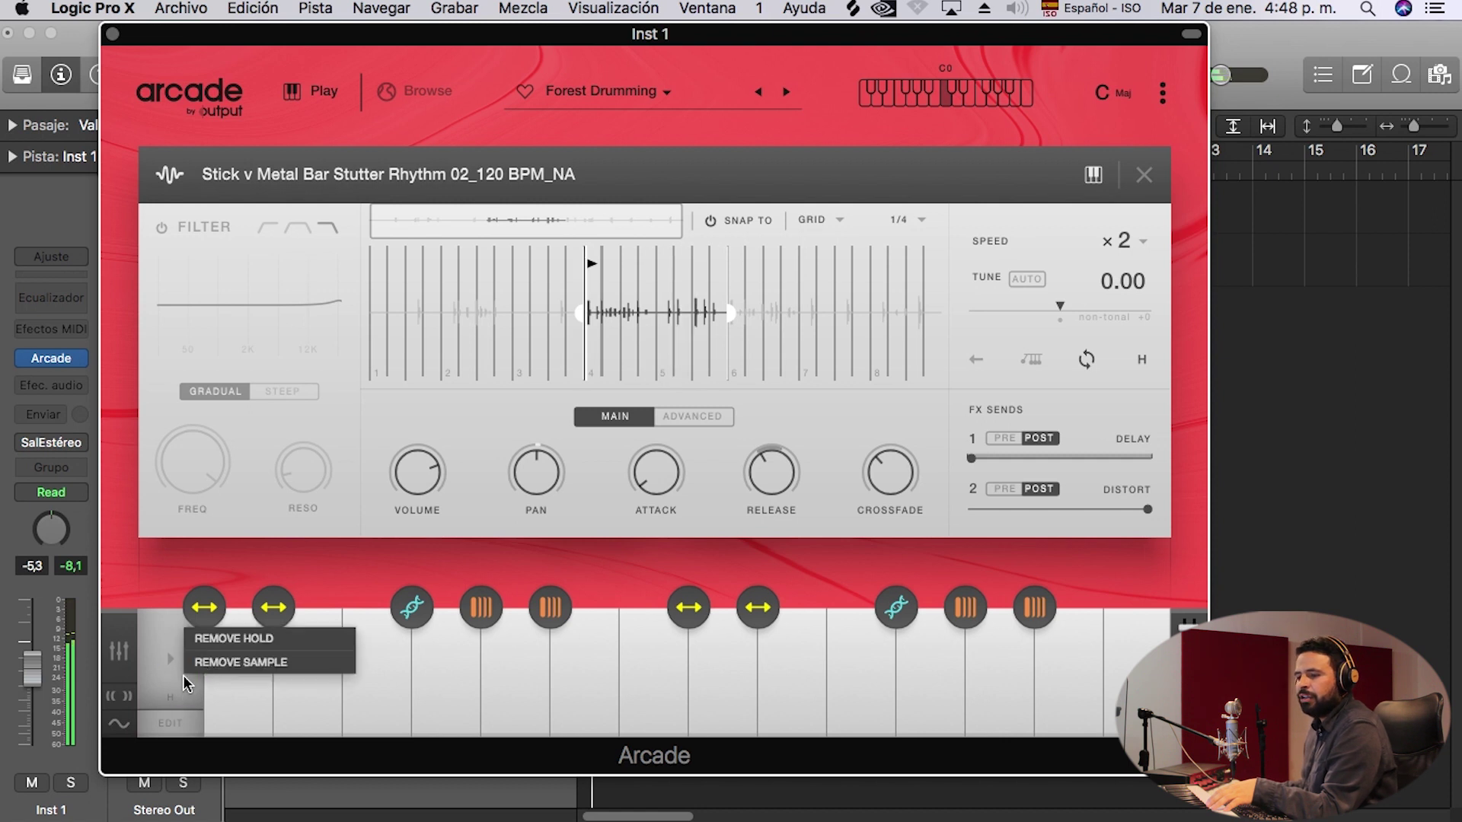
{"action": "left_click", "coordinate": [209, 640]}
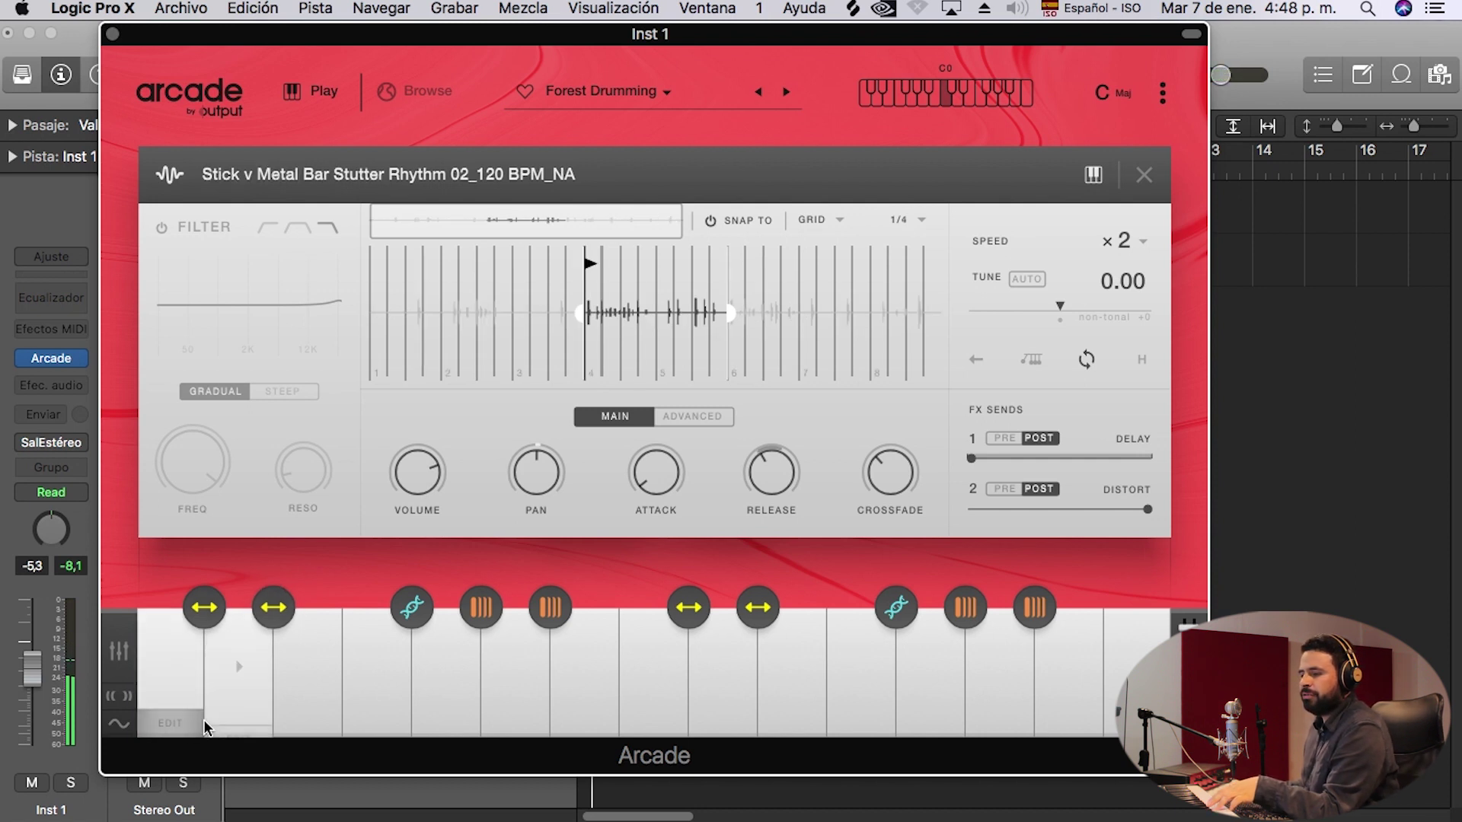
Inspect the sample settings of the second and third white keys, and close the sample editor.
{"action": "left_click", "coordinate": [236, 722]}
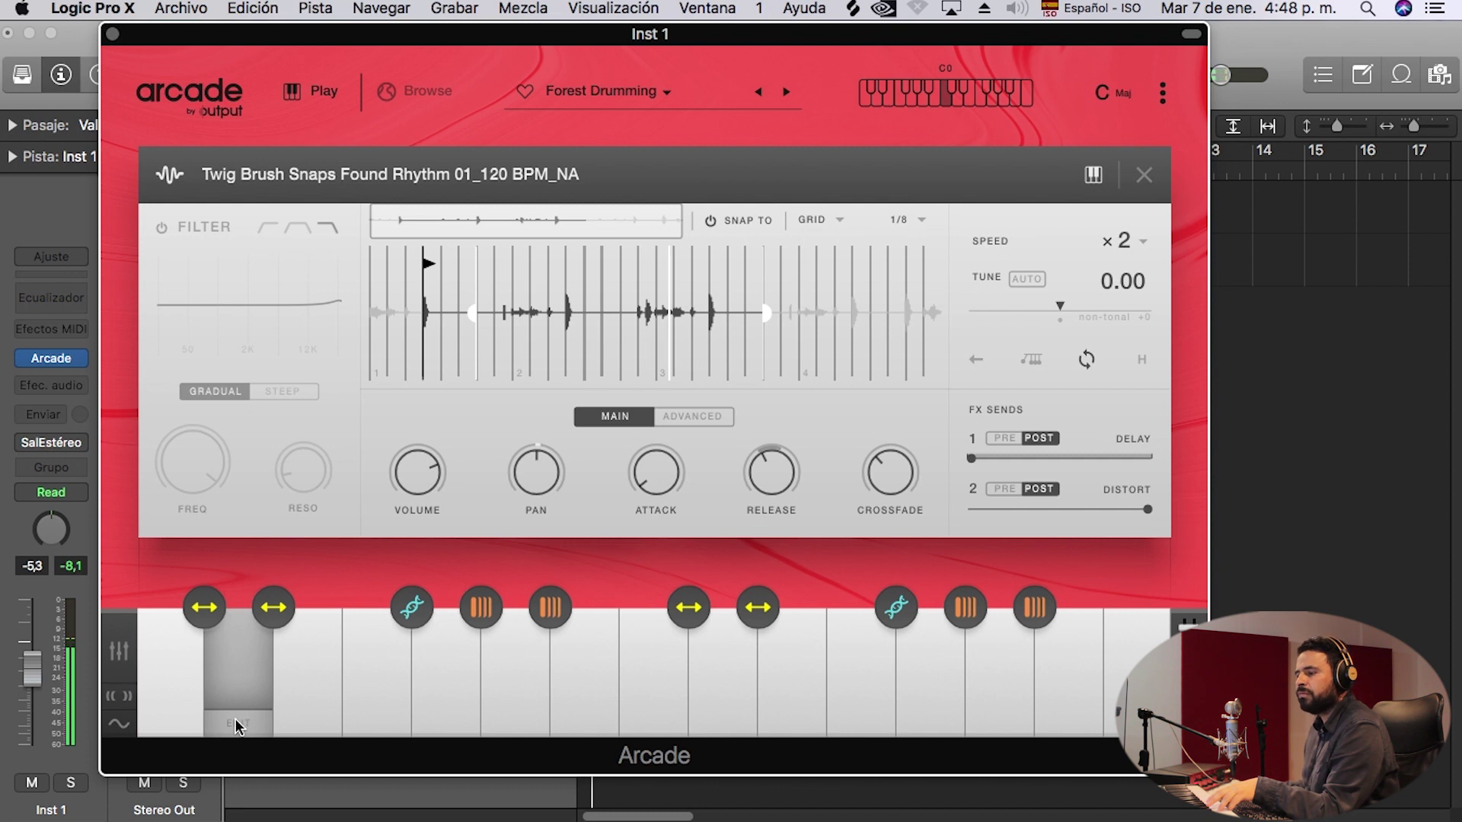
{"action": "left_click", "coordinate": [305, 694]}
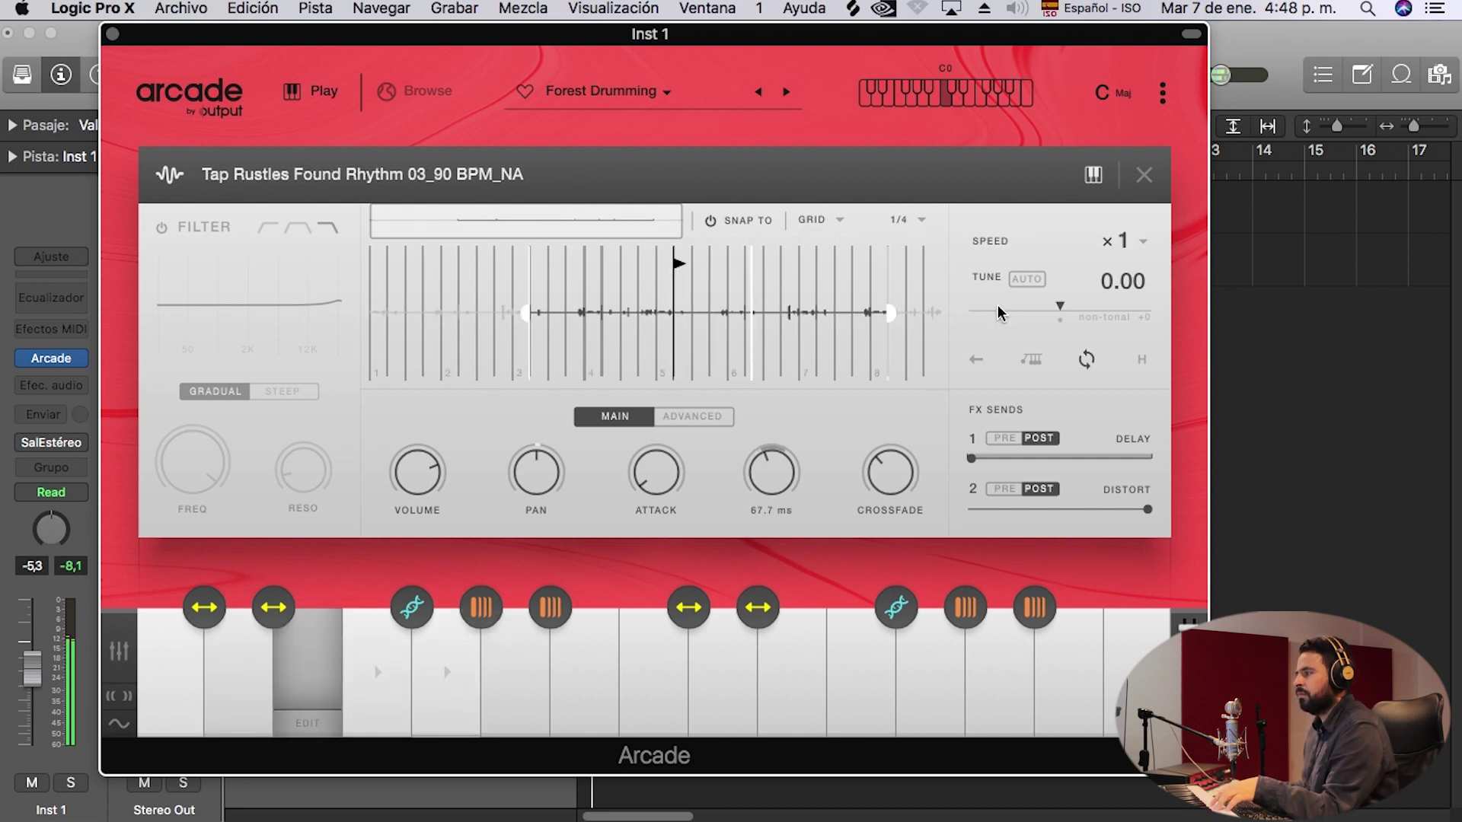
{"action": "left_click_drag", "start_coordinate": [917, 169], "coordinate": [1089, 444]}
{"action": "left_click", "coordinate": [1141, 174]}
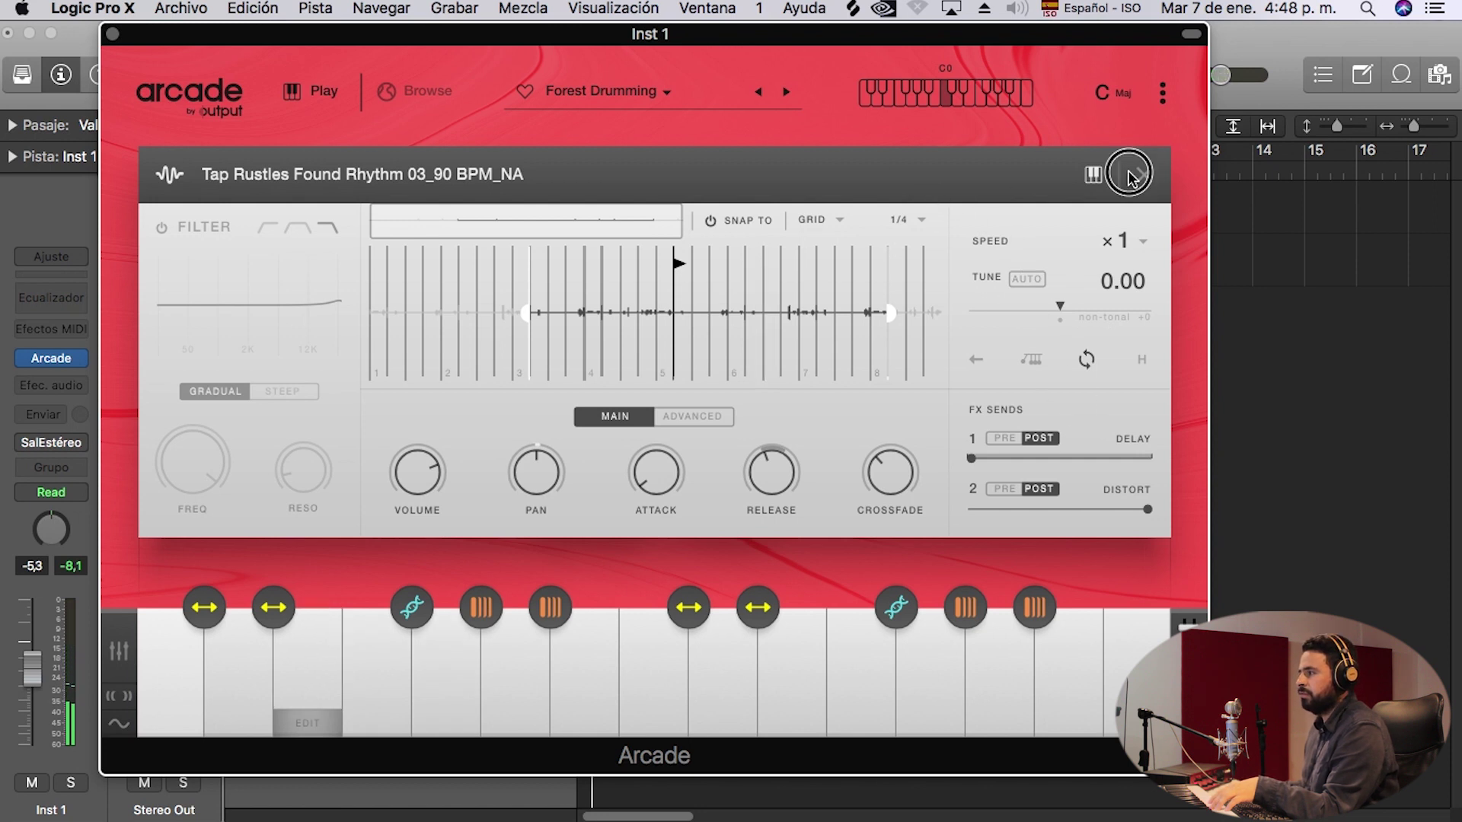
Raise the Delay macro to its maximum and bring it back down to its minimum.
{"action": "left_click_drag", "start_coordinate": [382, 452], "coordinate": [383, 171]}
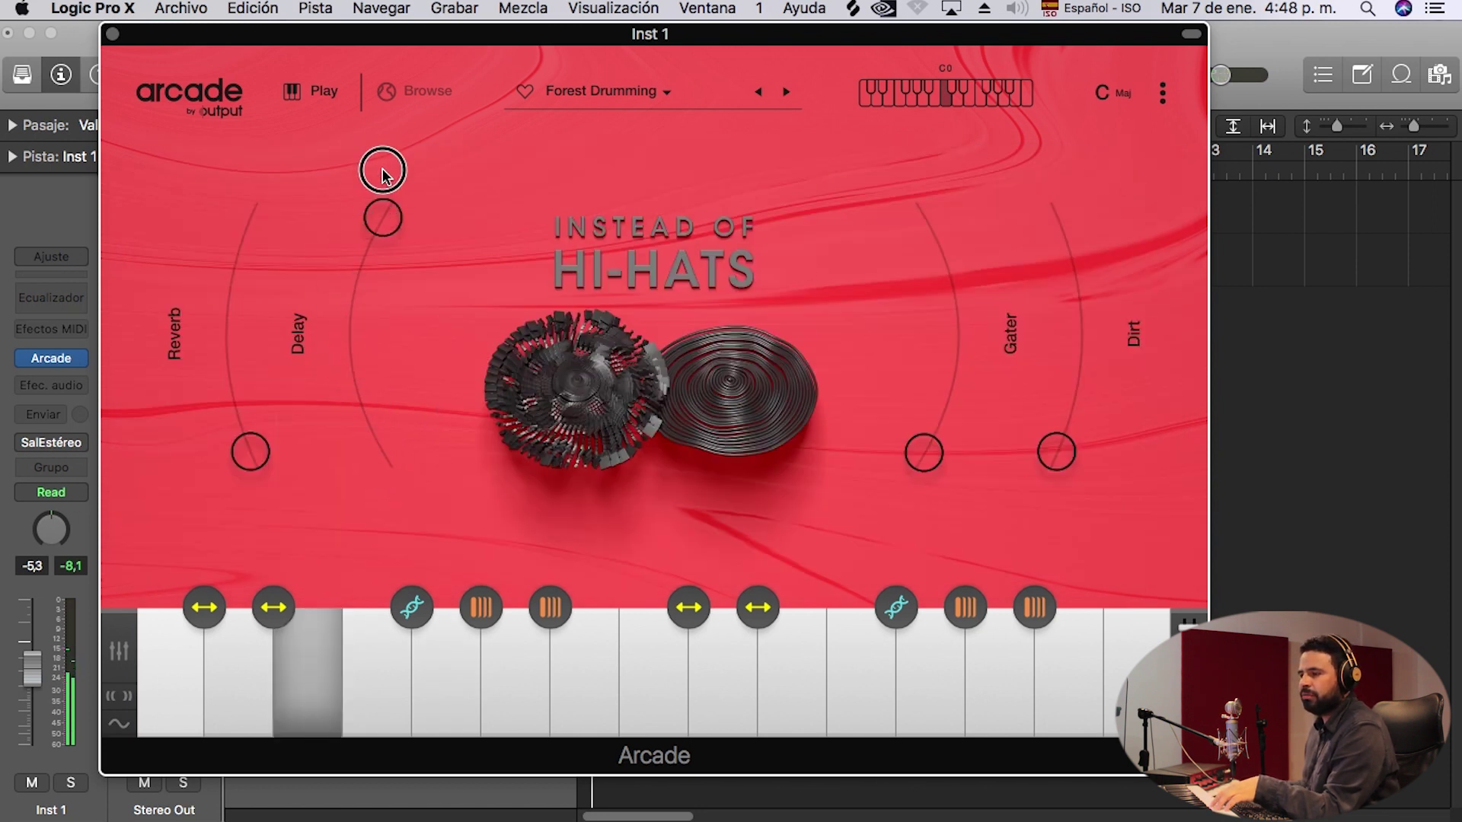
{"action": "left_click_drag", "start_coordinate": [382, 173], "coordinate": [316, 561]}
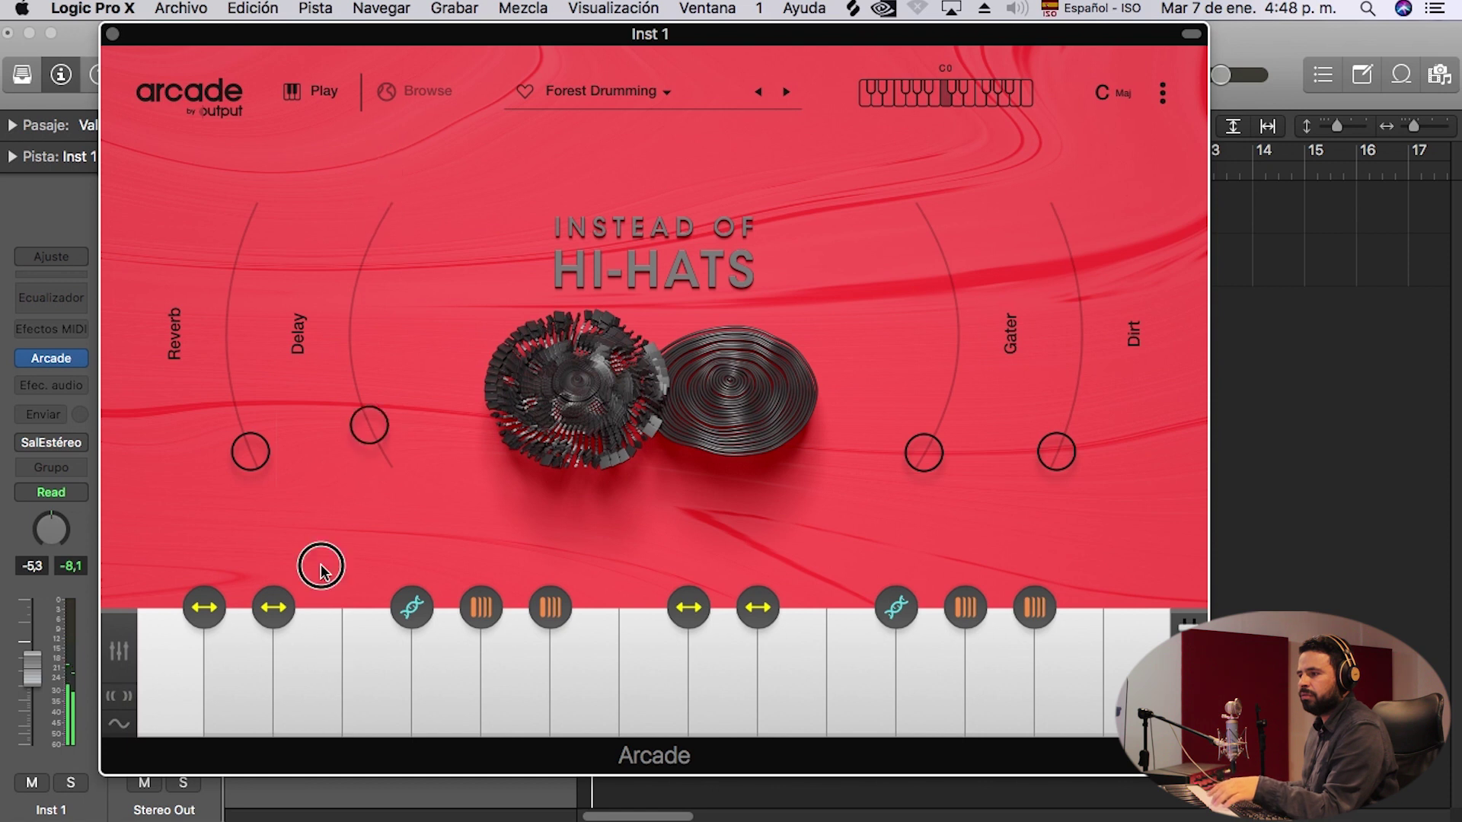
Switch the session key to A minor and back to C major, and close the key list.
{"action": "left_click", "coordinate": [1101, 91]}
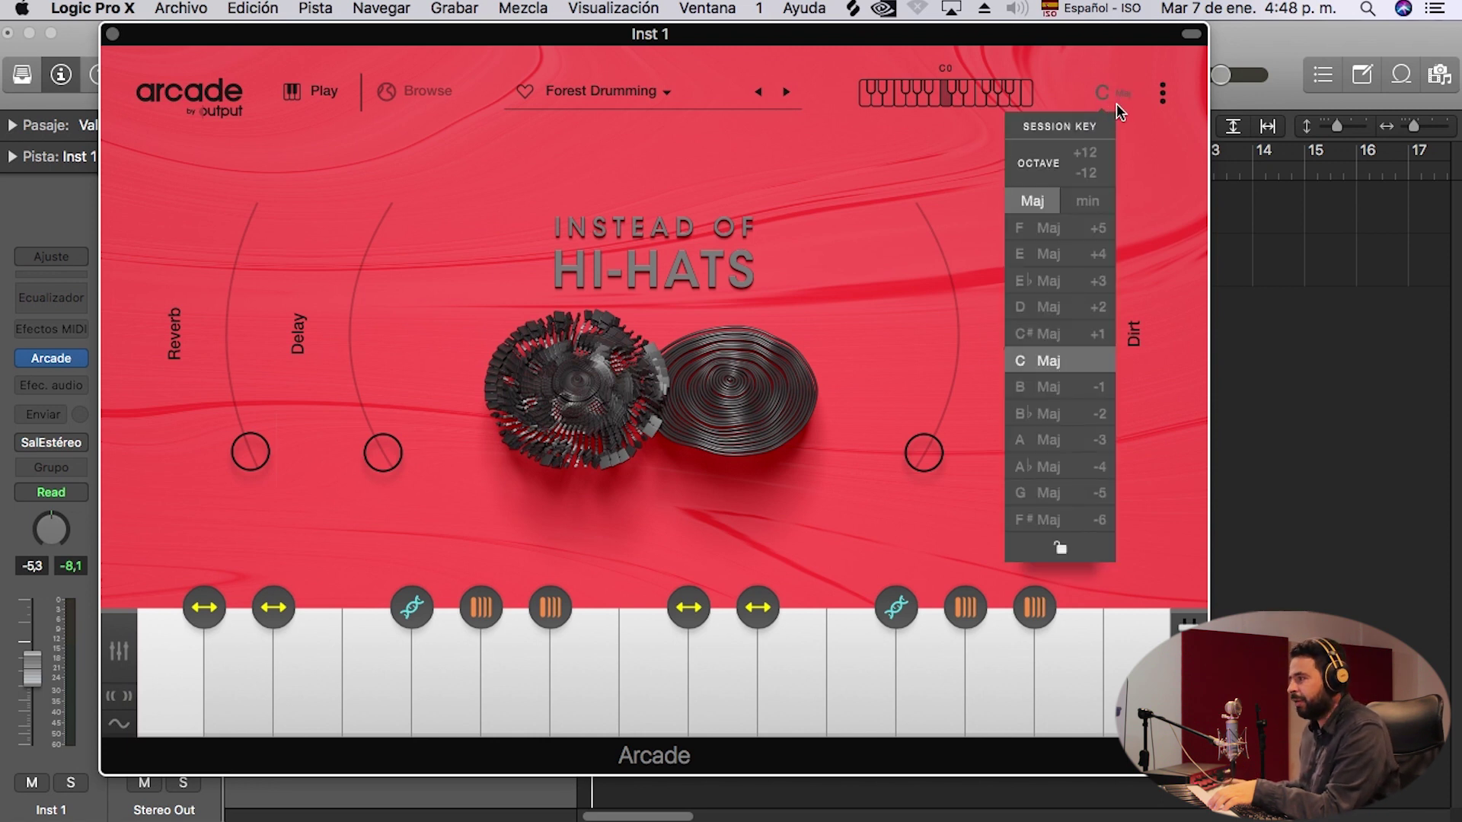
{"action": "left_click", "coordinate": [1087, 203]}
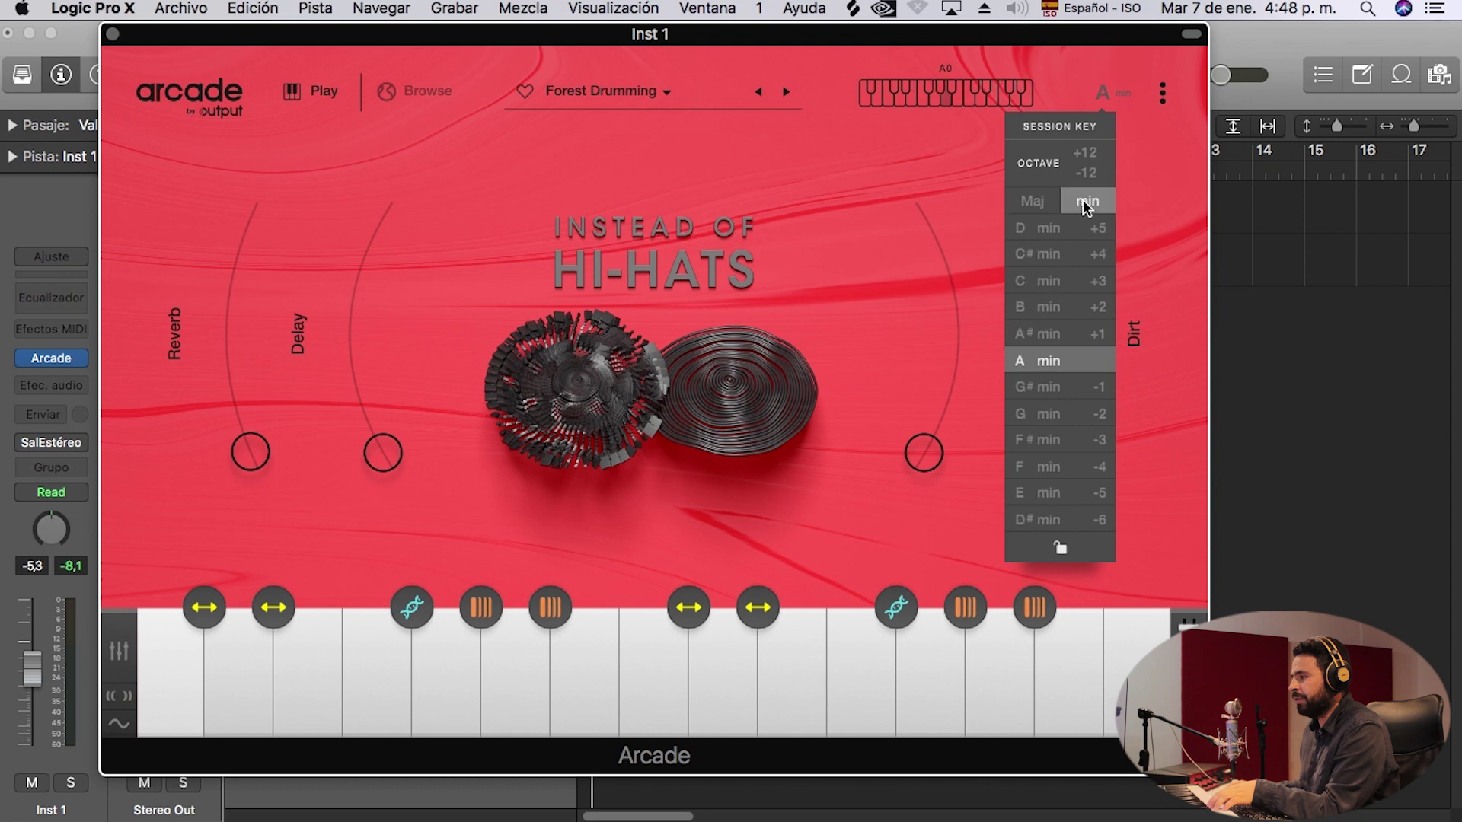
{"action": "left_click", "coordinate": [1037, 207]}
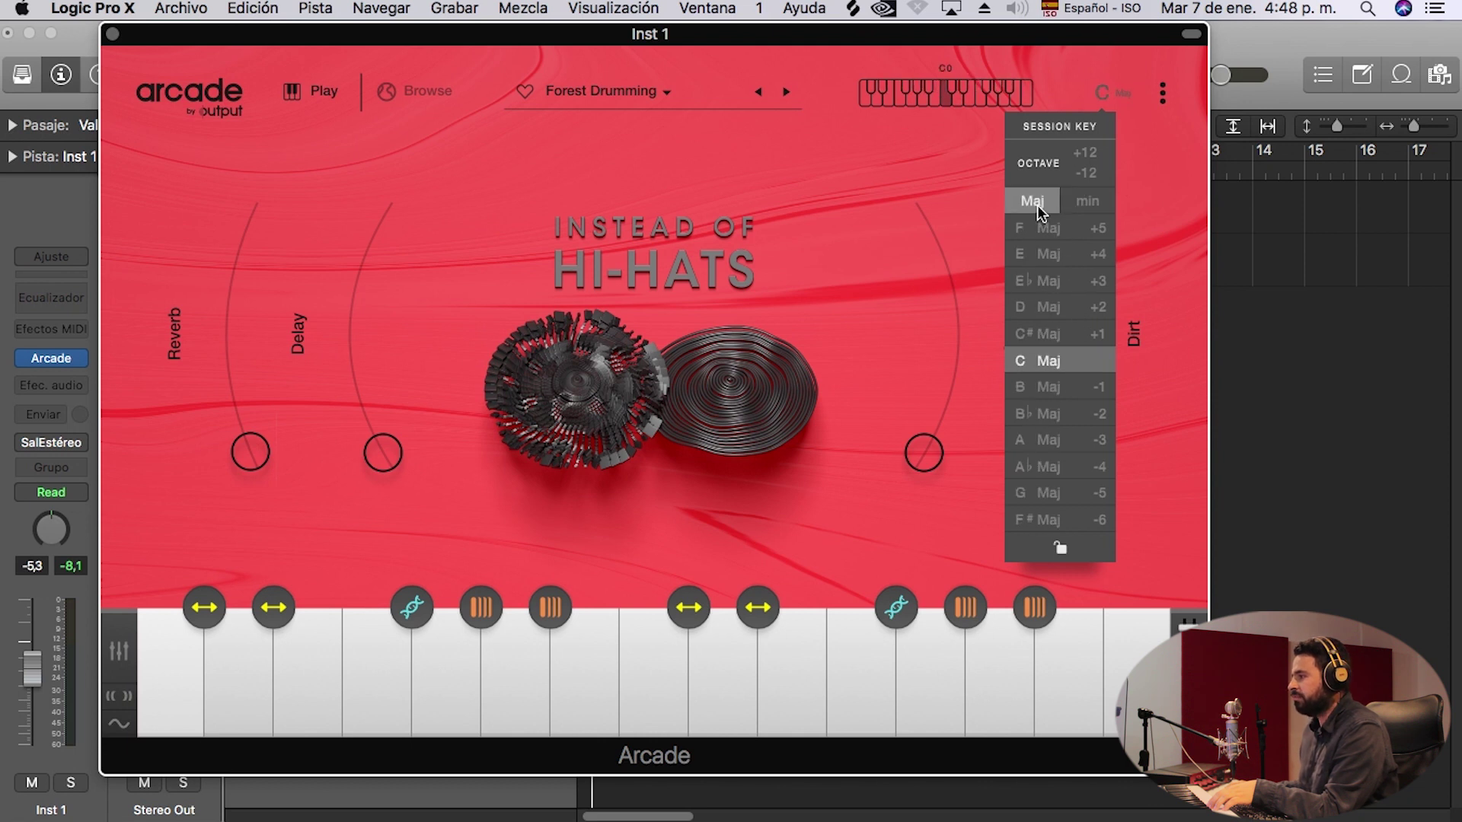
{"action": "left_click", "coordinate": [1120, 186]}
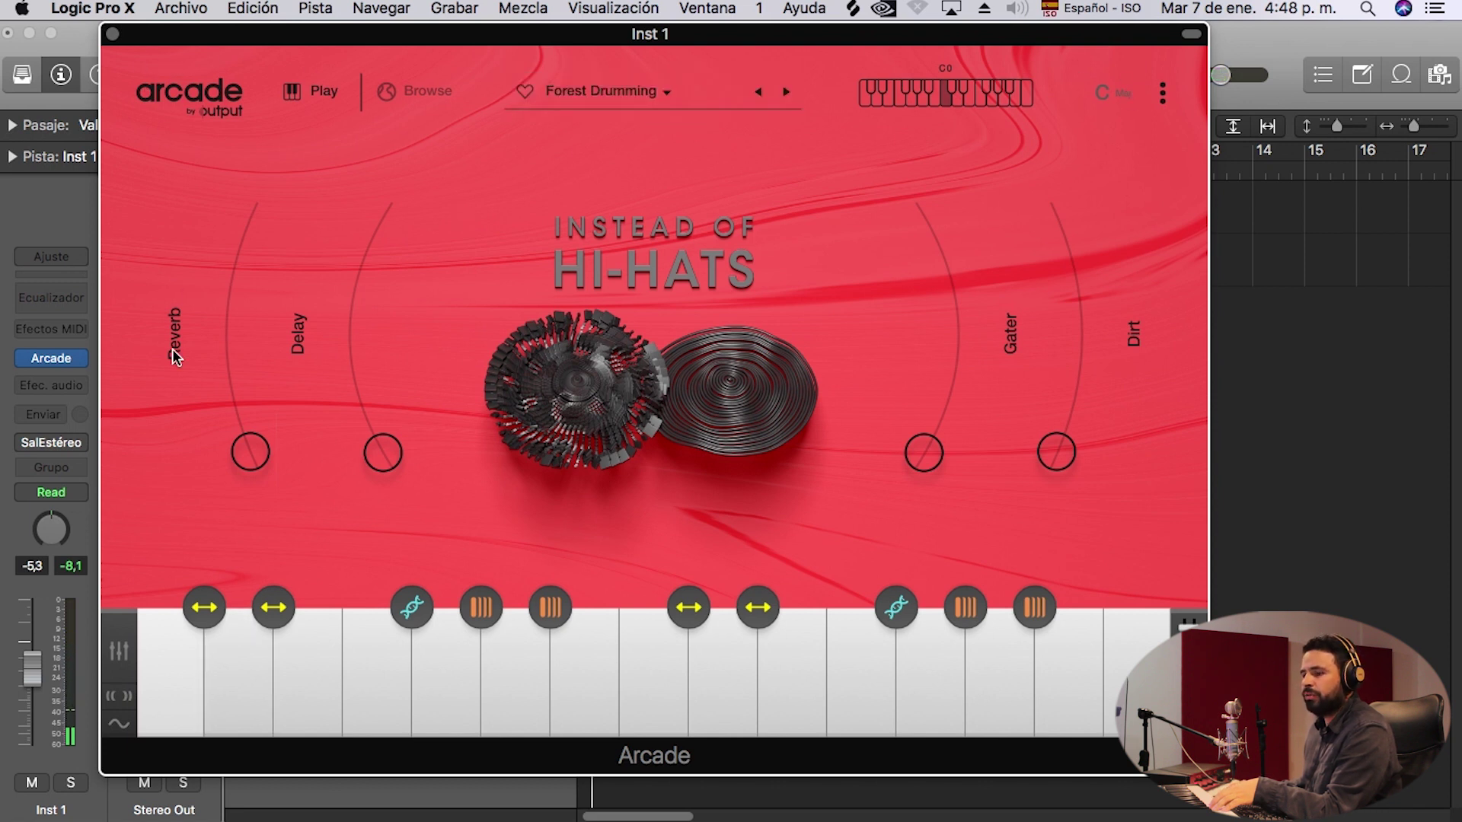
Open Arcade's mixer to view the sends, master effects and per-key channels.
{"action": "left_click", "coordinate": [126, 651]}
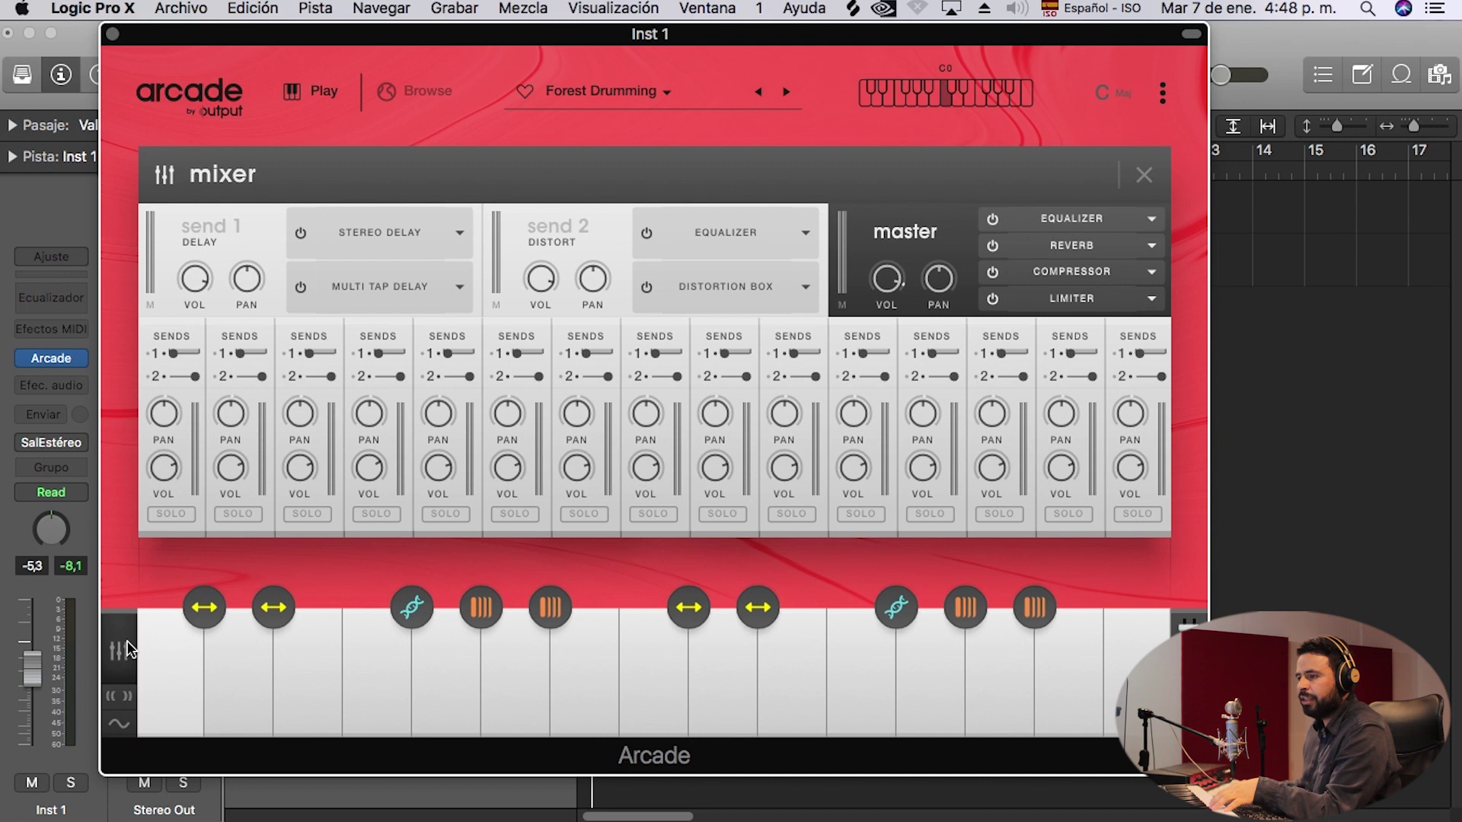
Toggle solo on the mixer's first channel and vary its send 2 and send 1 levels.
{"action": "left_click", "coordinate": [183, 512]}
{"action": "left_click", "coordinate": [182, 511]}
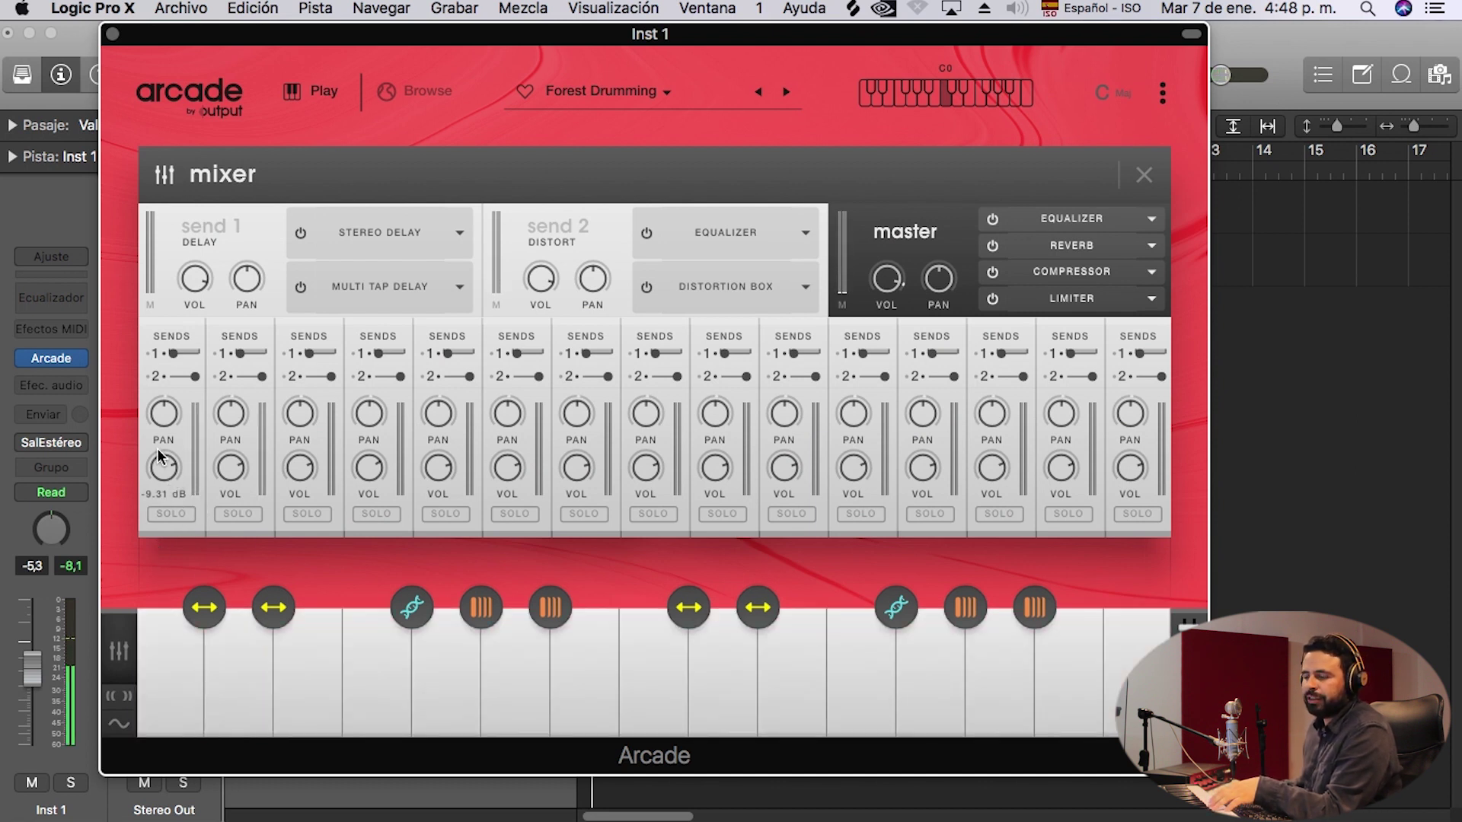
{"action": "mouse_move", "coordinate": [164, 407]}
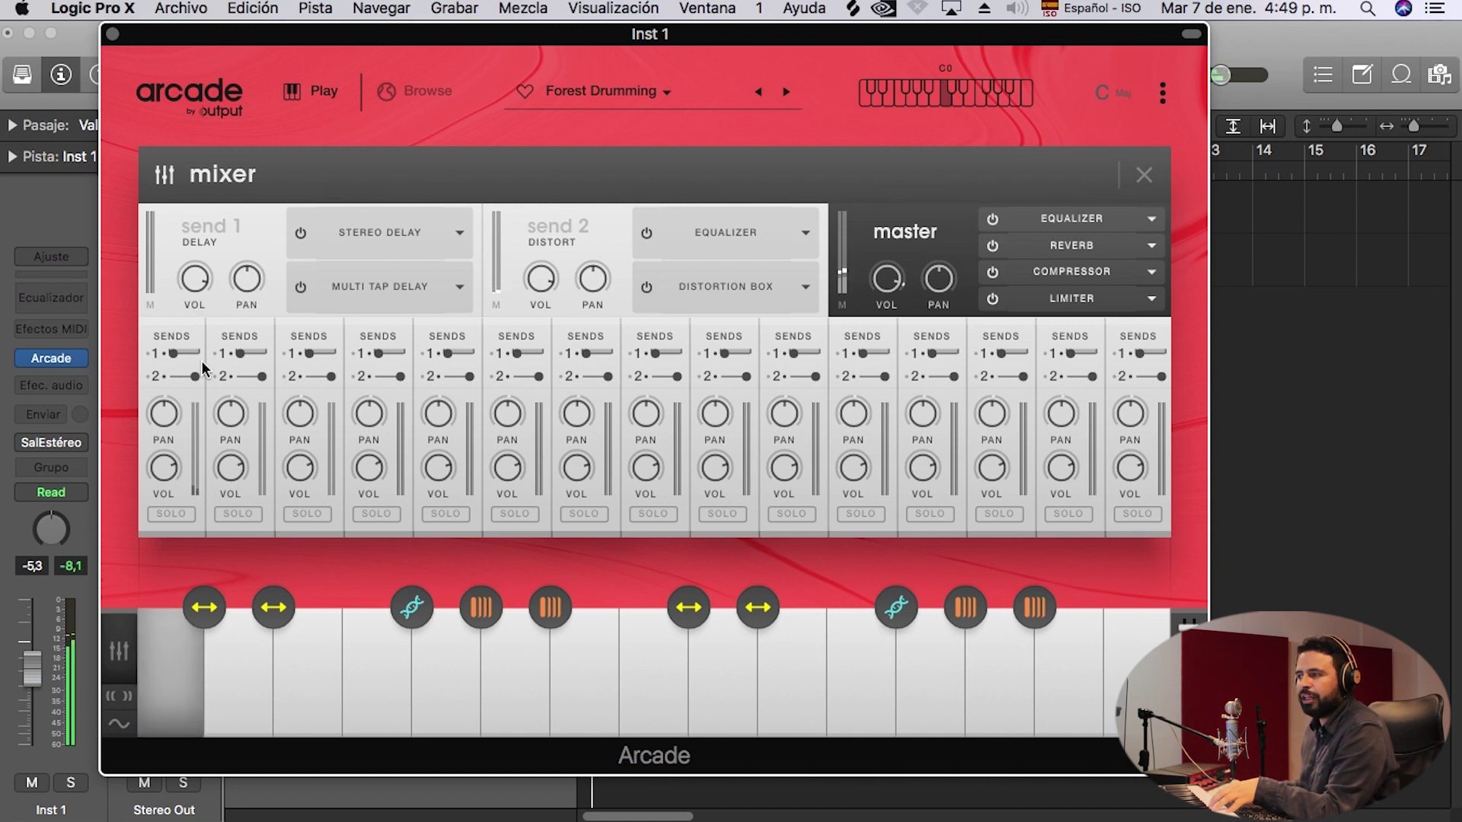
{"action": "left_click_drag", "start_coordinate": [194, 376], "coordinate": [2, 396]}
{"action": "left_click_drag", "start_coordinate": [175, 376], "coordinate": [327, 380]}
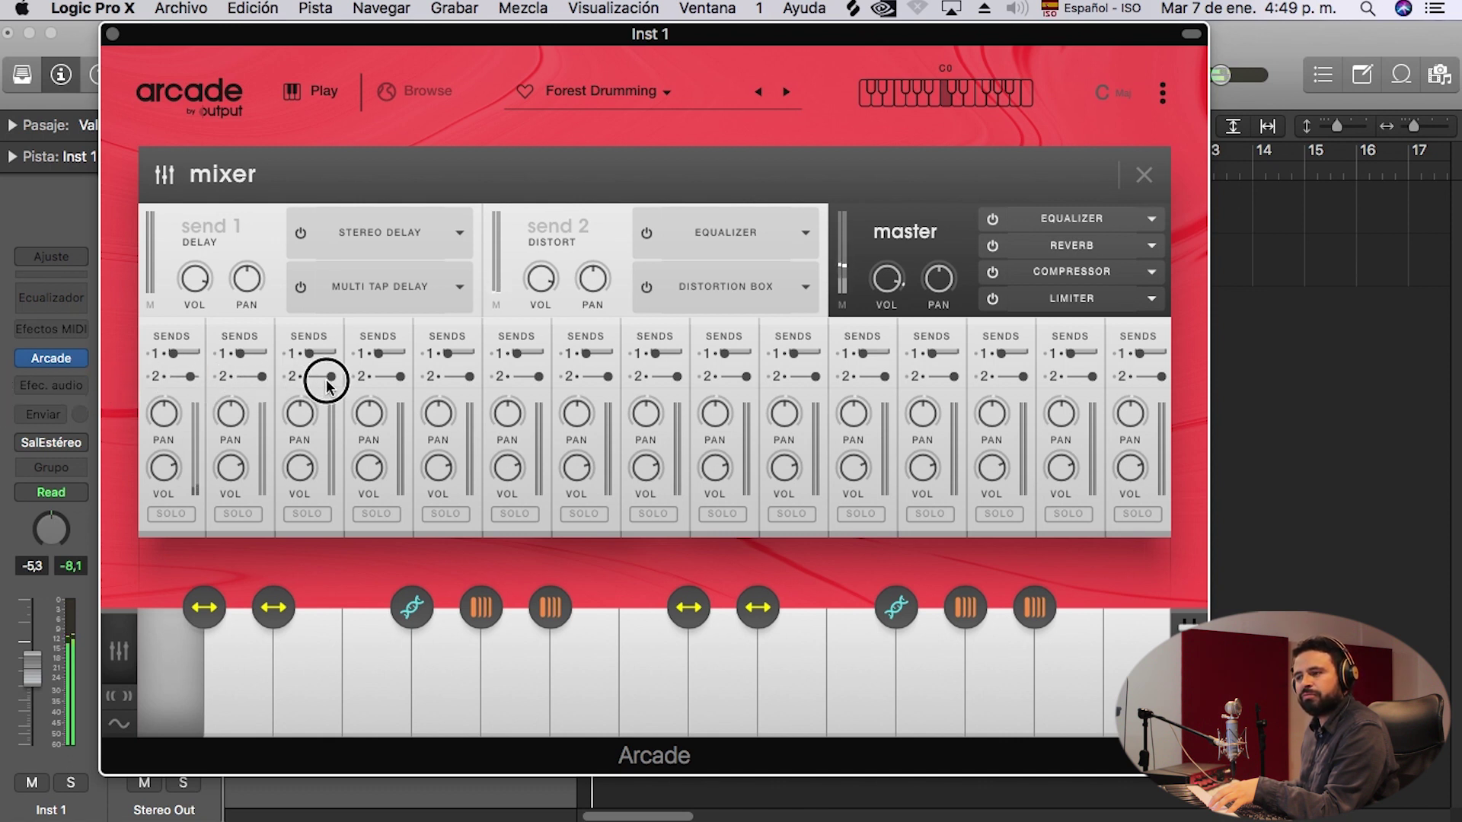
{"action": "mouse_move", "coordinate": [173, 353]}
{"action": "left_mouse_down"}
{"action": "mouse_move", "coordinate": [225, 357]}
{"action": "mouse_move", "coordinate": [156, 366]}
{"action": "left_mouse_up"}
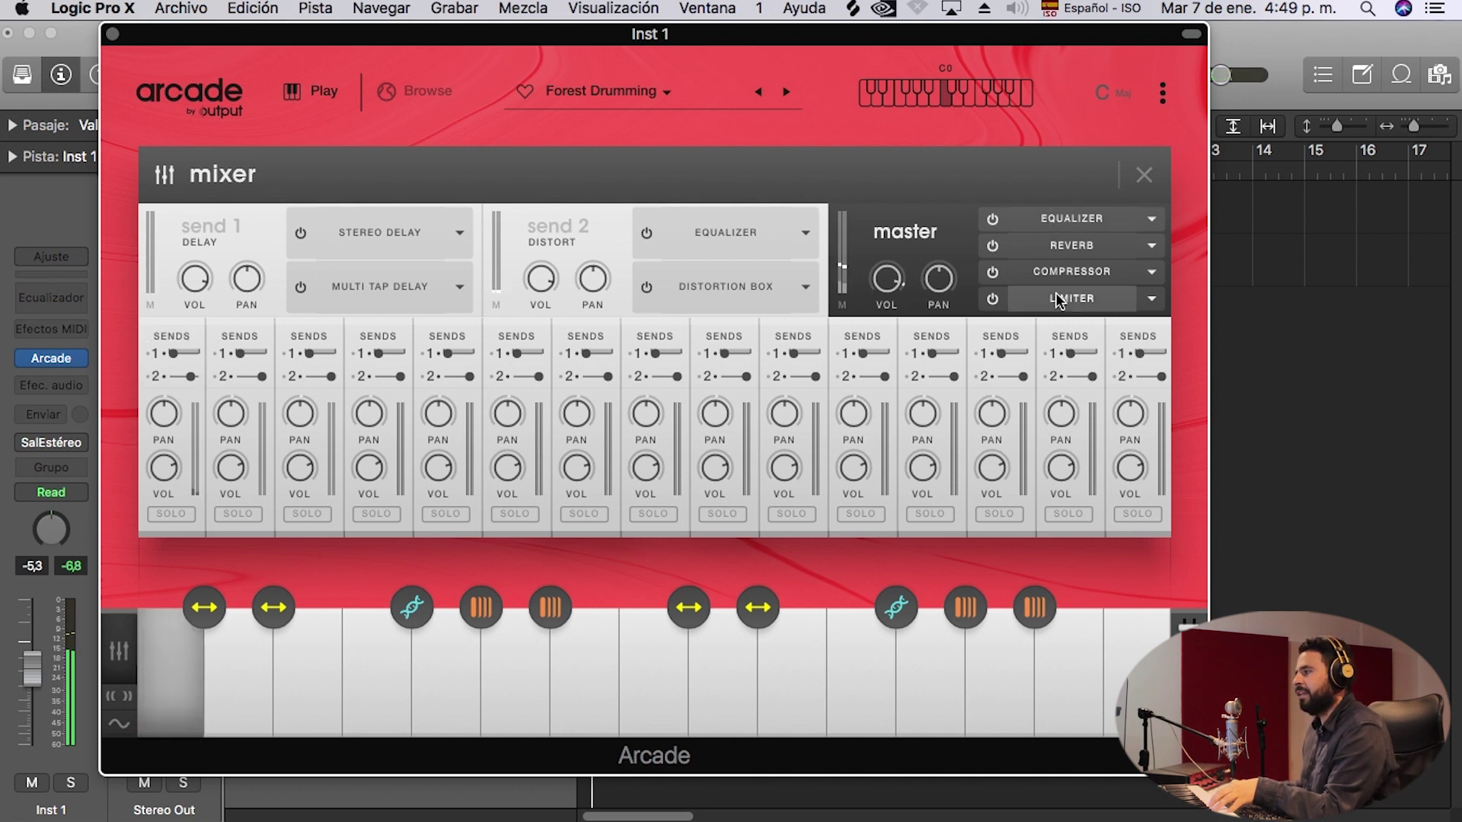
View the effects available for the master channel's first slot and close the mixer.
{"action": "left_click", "coordinate": [1151, 221]}
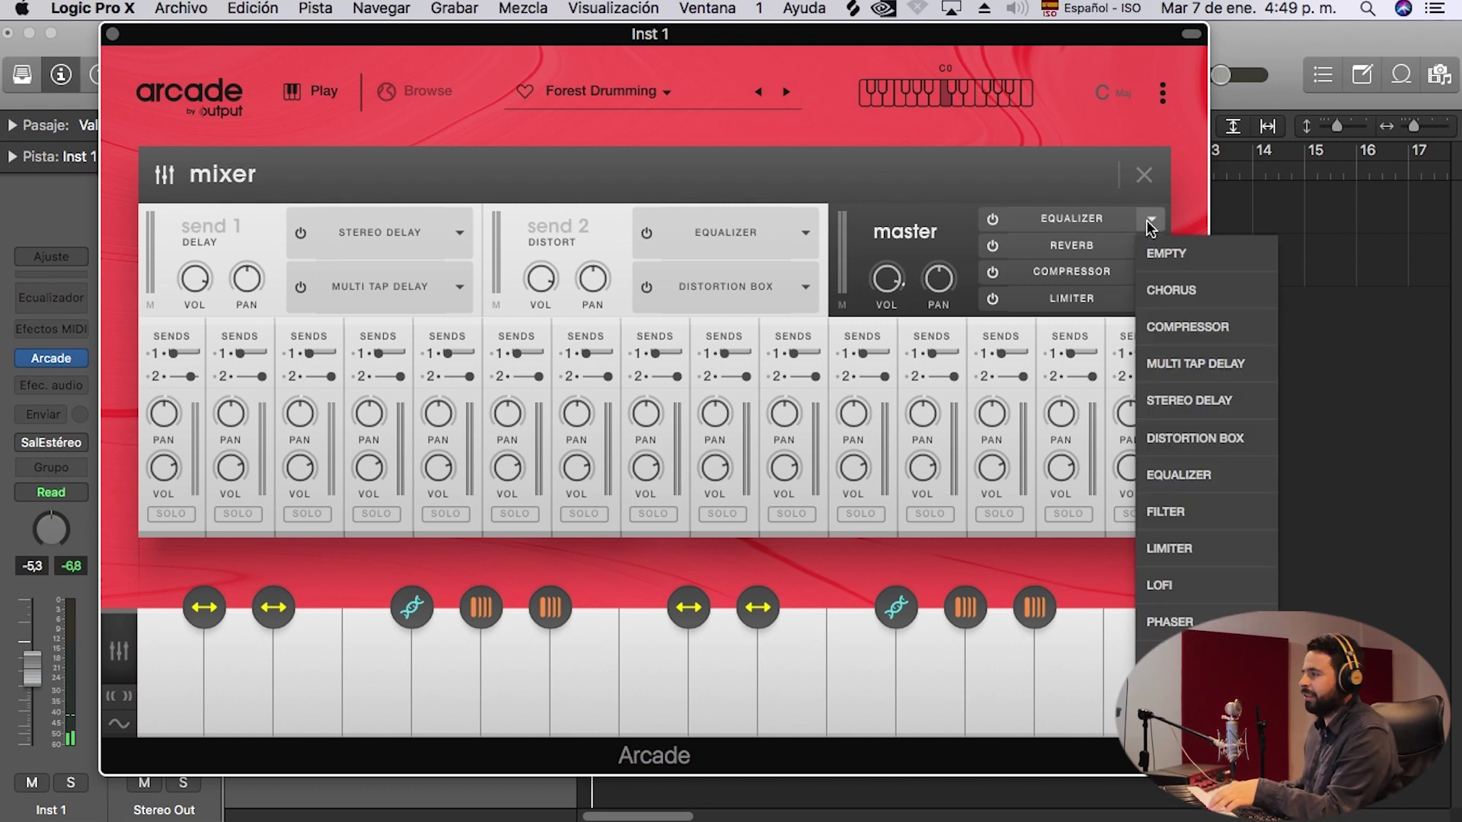
{"action": "left_click", "coordinate": [1145, 173]}
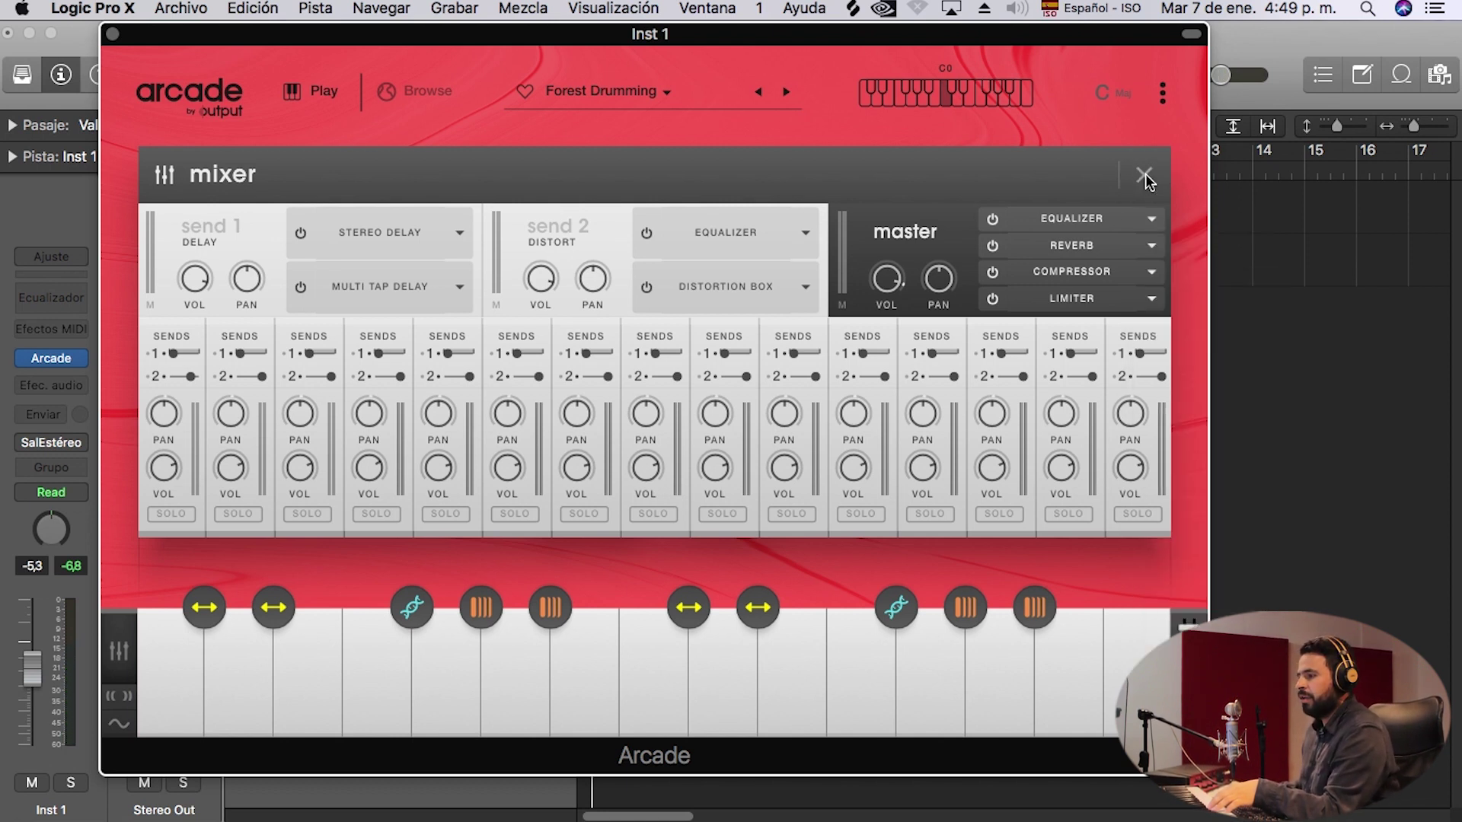
{"action": "left_click", "coordinate": [1145, 174]}
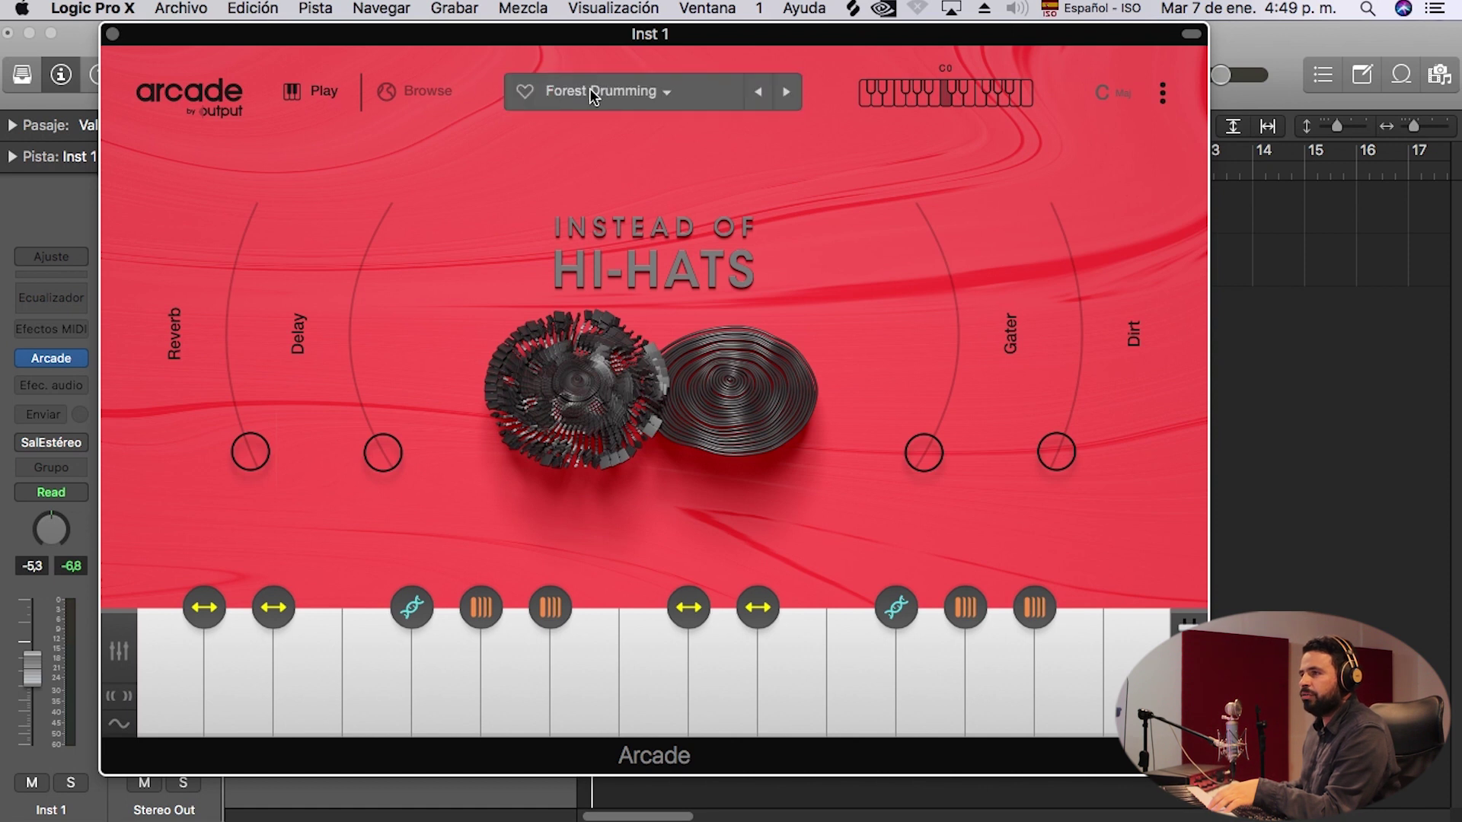
Return to the list of lines in Arcade's browser and open the Vintage Synths line.
{"action": "left_click", "coordinate": [405, 90]}
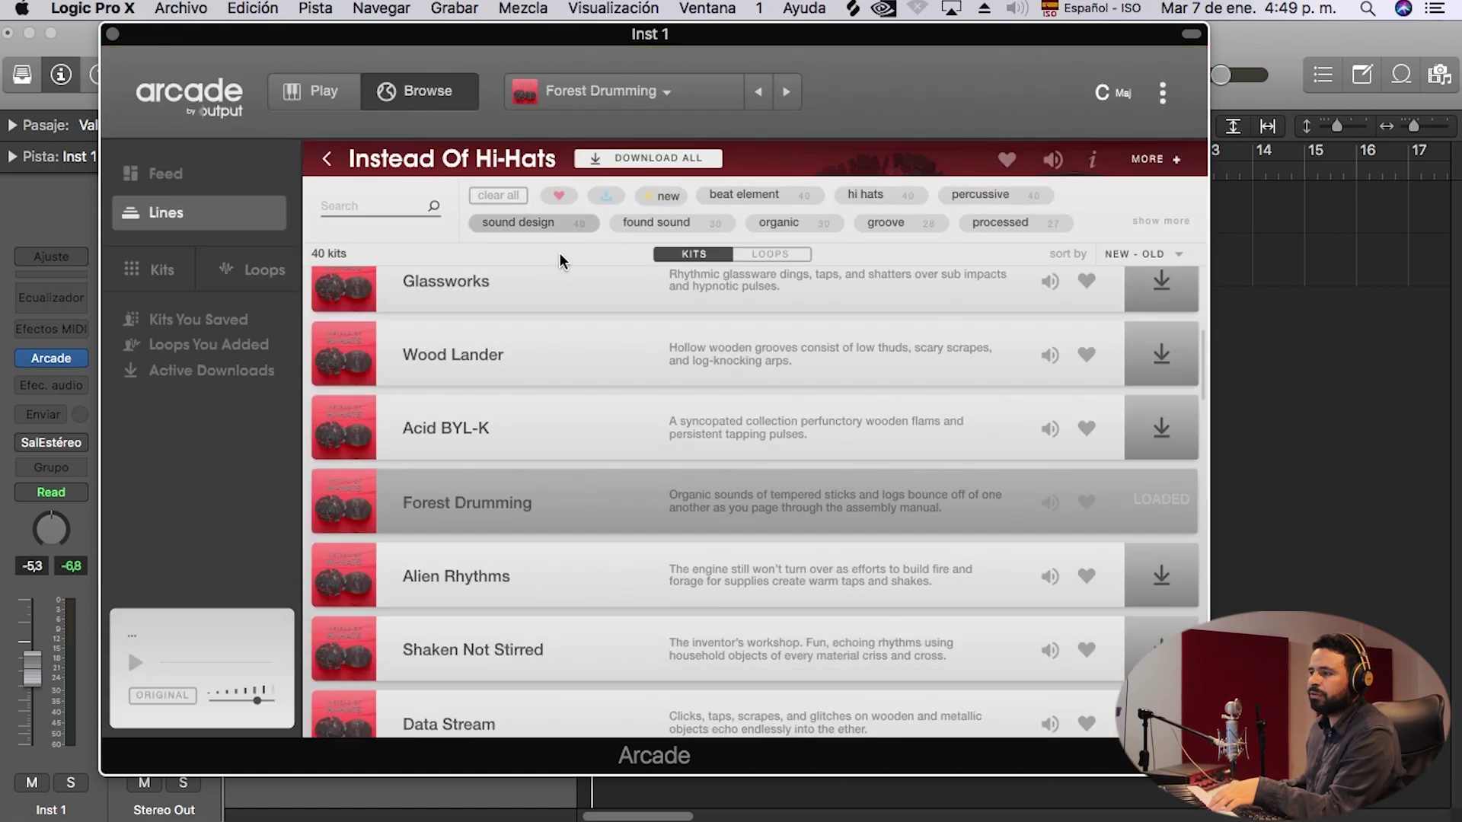
{"action": "left_click", "coordinate": [336, 169]}
{"action": "scroll", "coordinate": [595, 484], "scroll_direction": "down", "scroll_amount": 10}
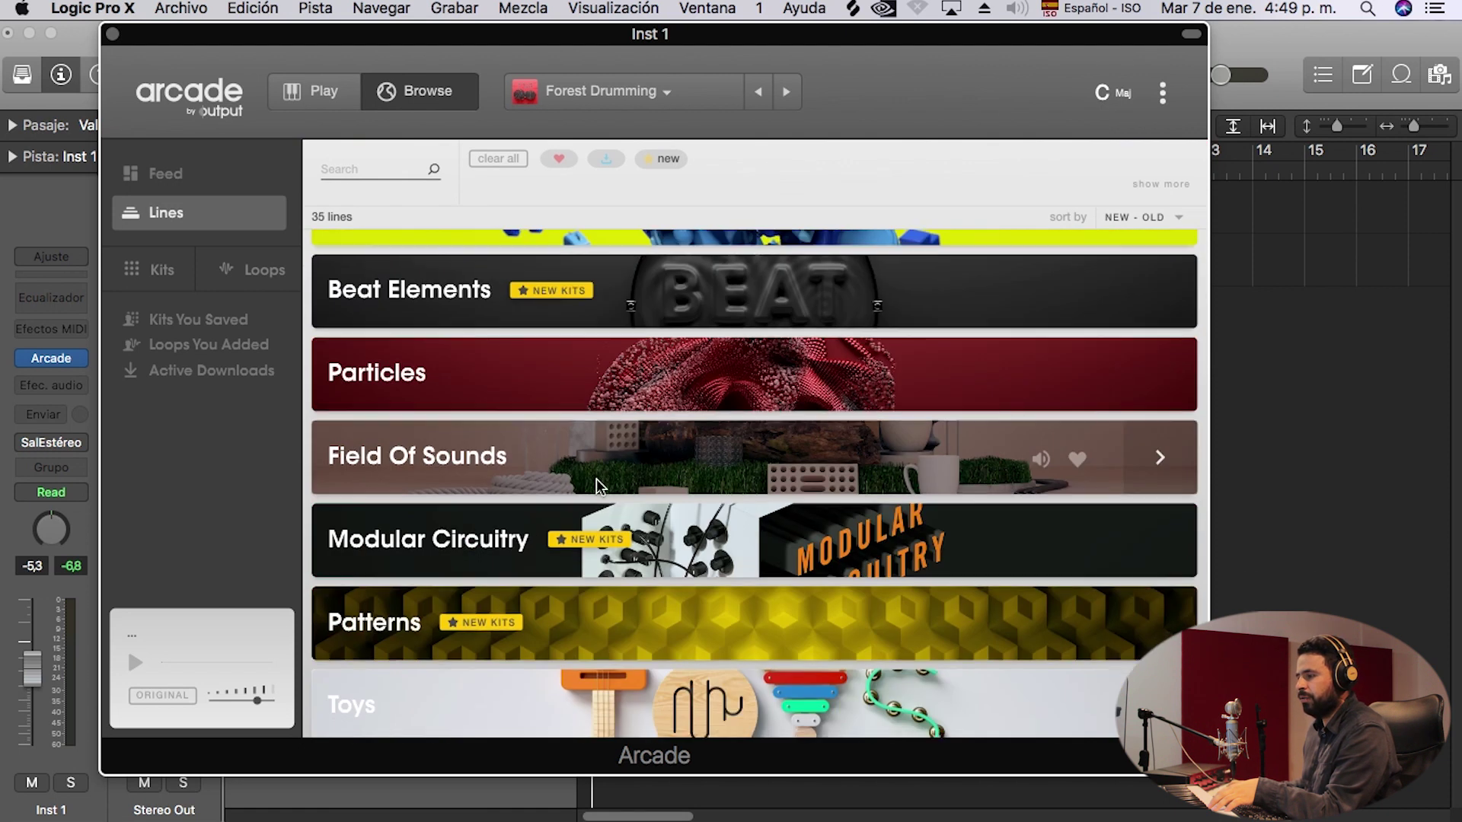
{"action": "scroll", "coordinate": [598, 485], "scroll_direction": "down", "scroll_amount": 5}
{"action": "scroll", "coordinate": [600, 481], "scroll_direction": "up", "scroll_amount": 15}
{"action": "scroll", "coordinate": [600, 480], "scroll_direction": "up", "scroll_amount": 20}
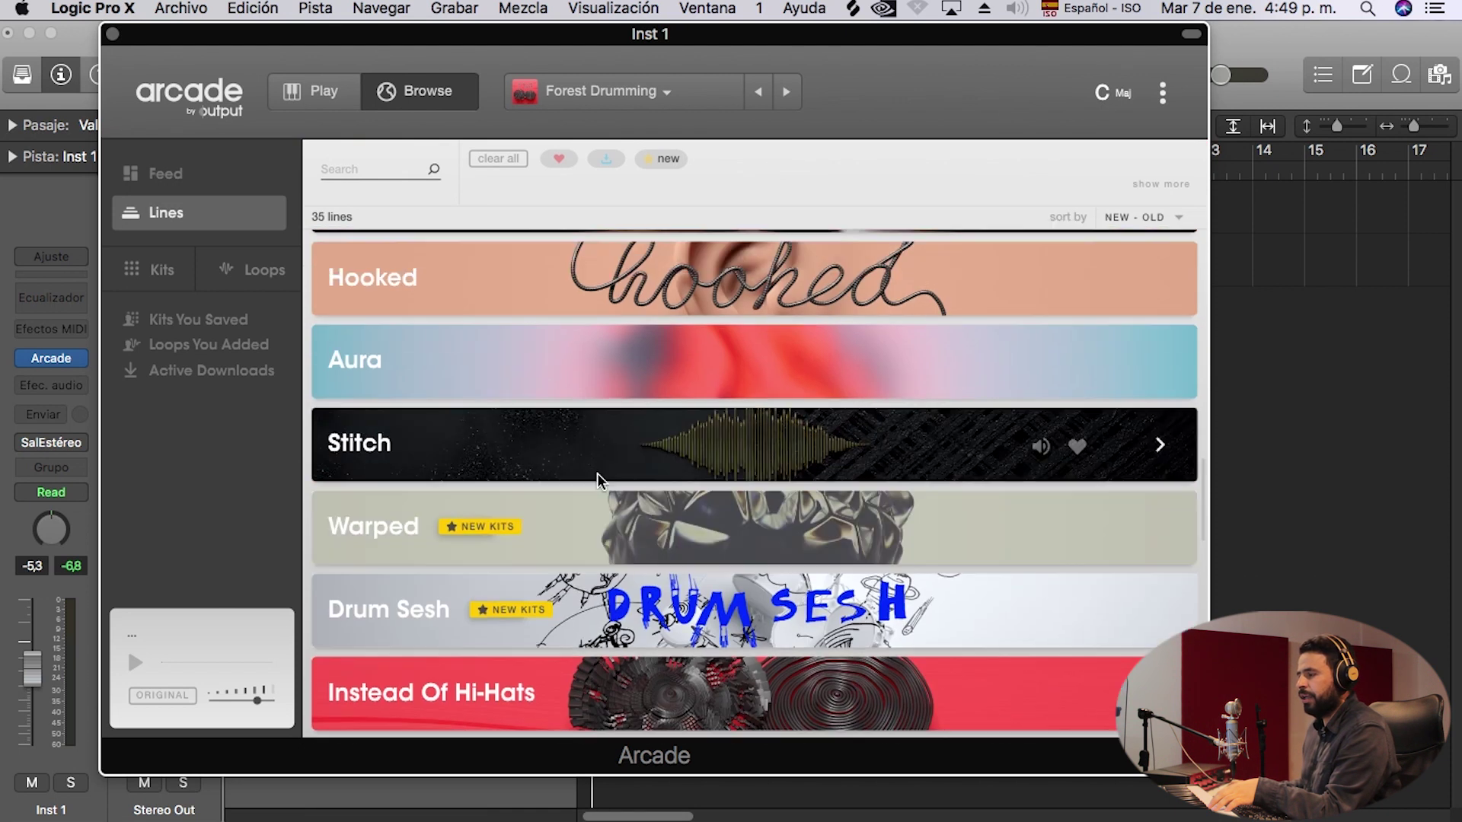
{"action": "scroll", "coordinate": [602, 484], "scroll_direction": "down", "scroll_amount": 1}
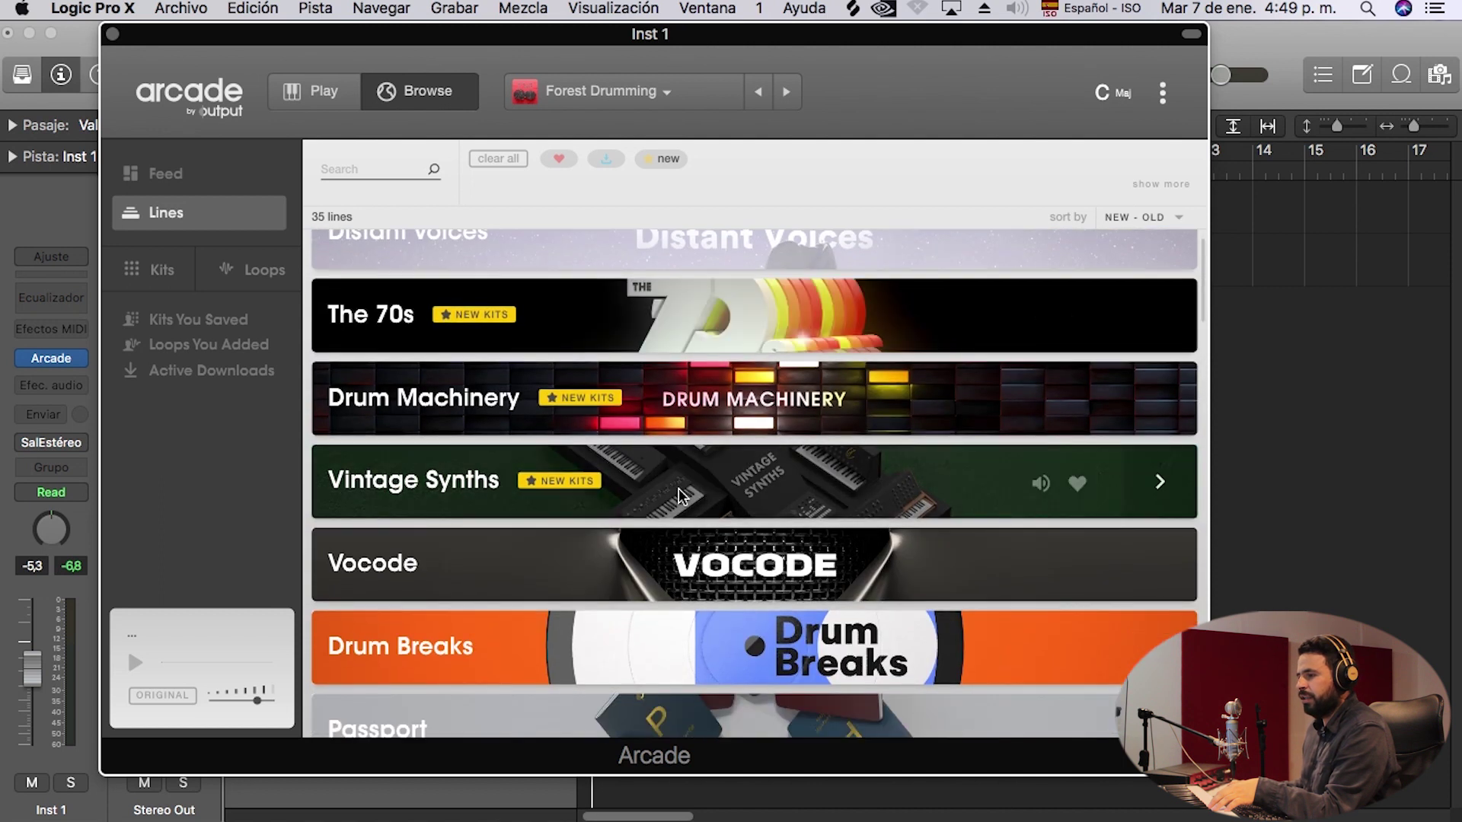
{"action": "scroll", "coordinate": [680, 496], "scroll_direction": "down", "scroll_amount": 1}
{"action": "left_click", "coordinate": [669, 462]}
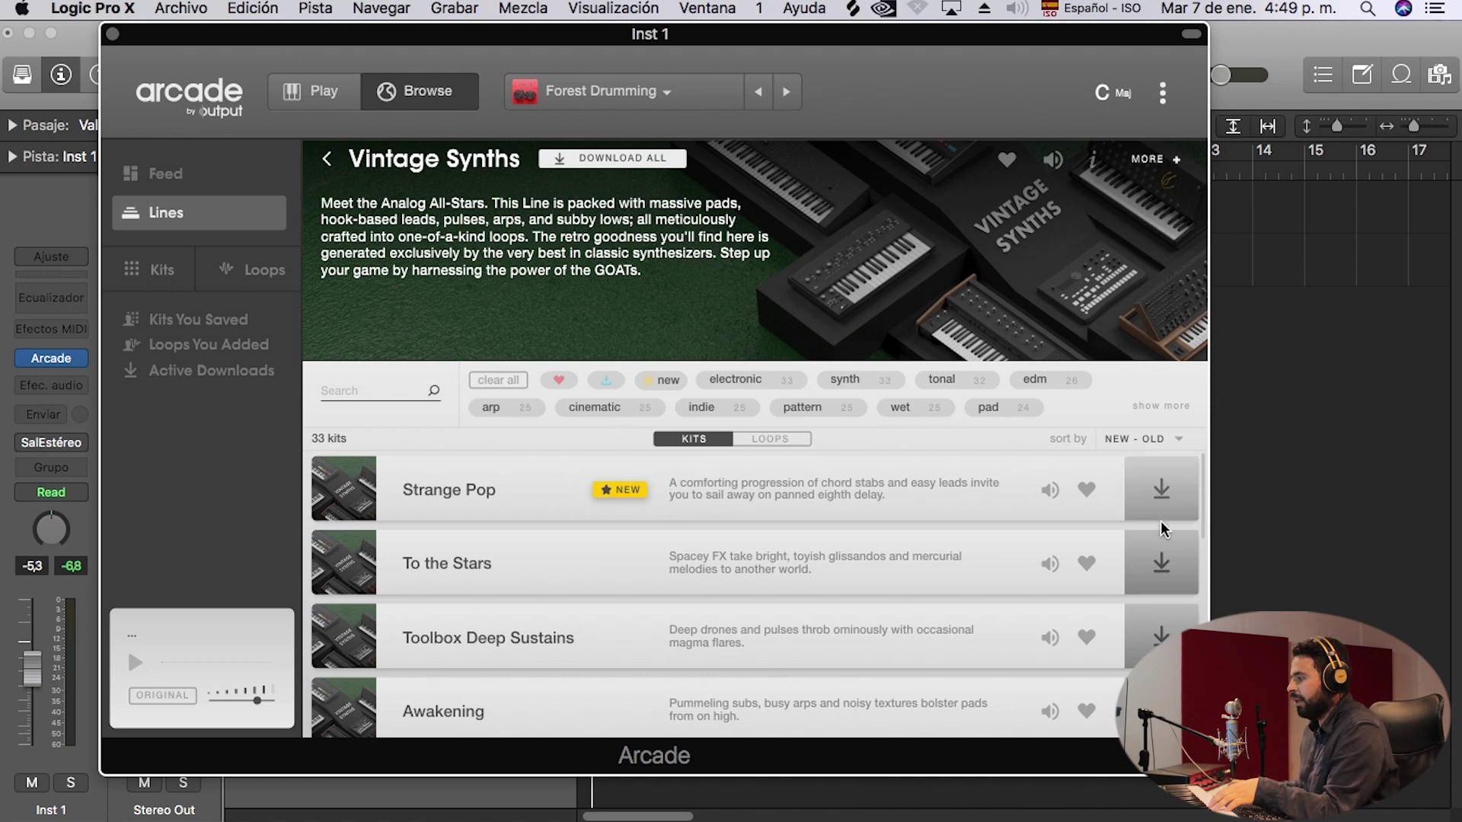
Load the Intrigue kit from the Vintage Synths line and open the sample editor for its fifth white key.
{"action": "scroll", "coordinate": [1145, 563], "scroll_direction": "down", "scroll_amount": 10}
{"action": "scroll", "coordinate": [1146, 563], "scroll_direction": "down", "scroll_amount": 5}
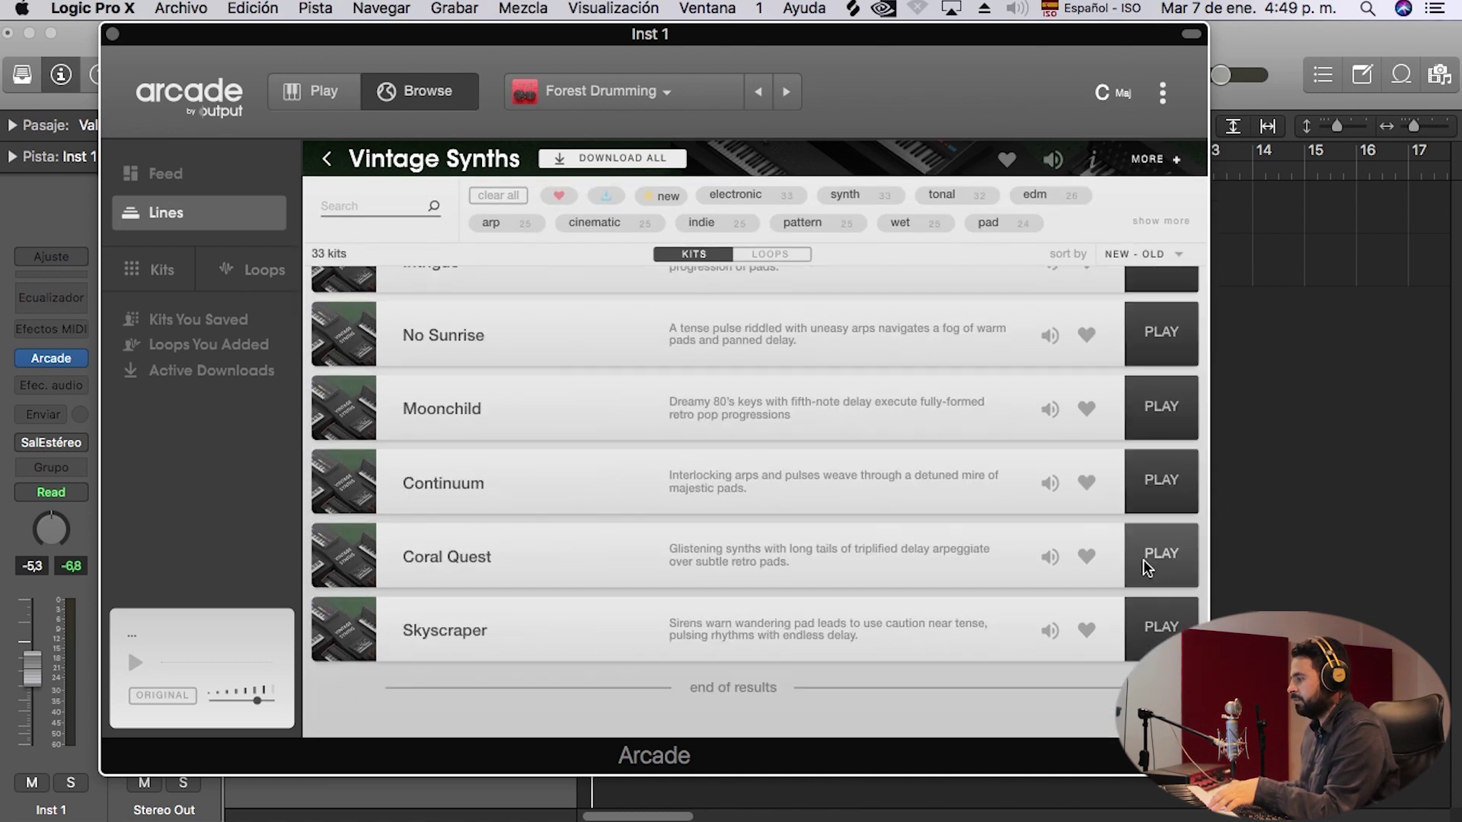
{"action": "scroll", "coordinate": [1150, 525], "scroll_direction": "up", "scroll_amount": 1}
{"action": "left_click", "coordinate": [1161, 350]}
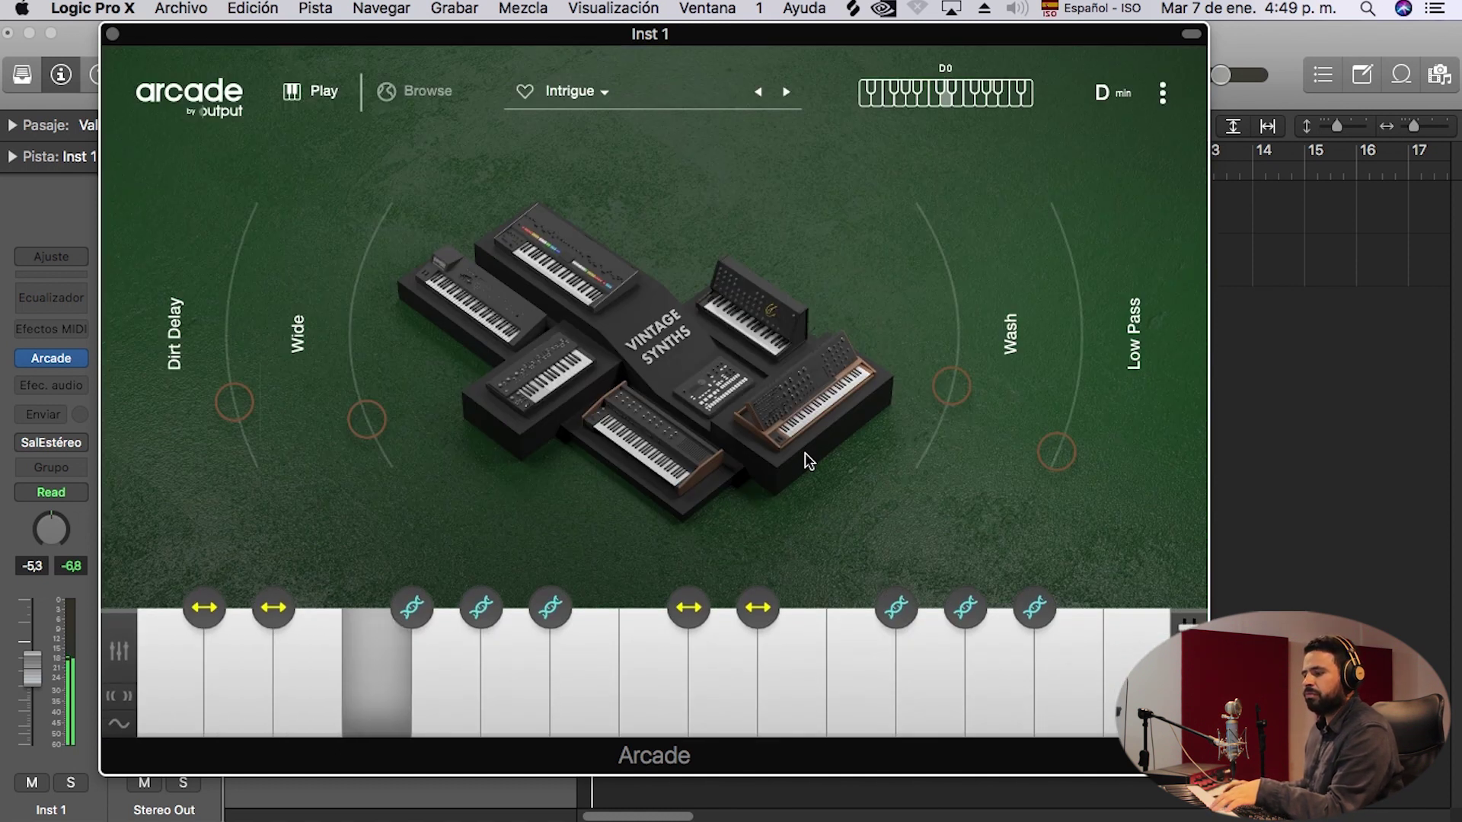
{"action": "mouse_move", "coordinate": [443, 716]}
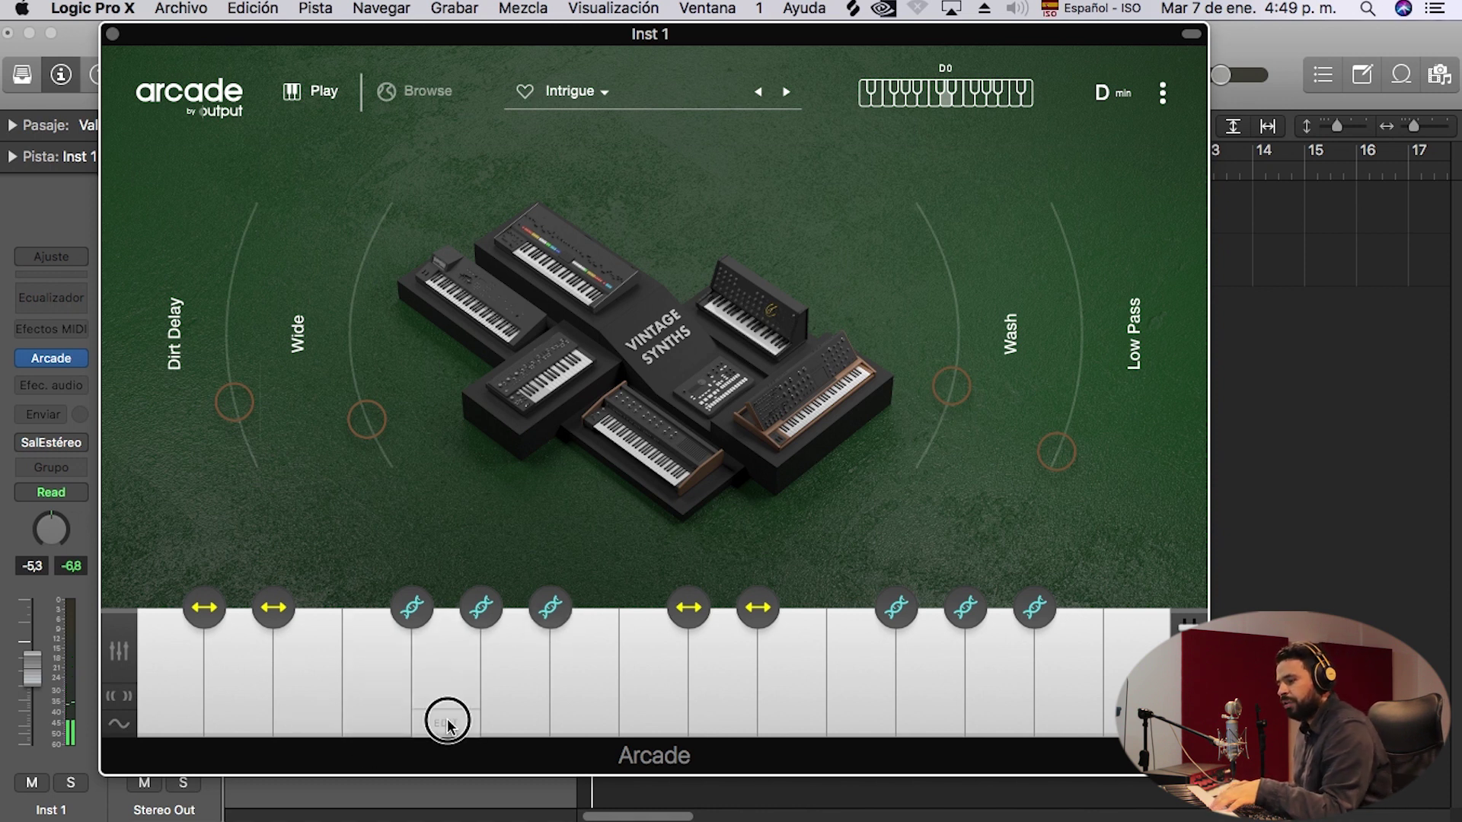
{"action": "left_click", "coordinate": [447, 722]}
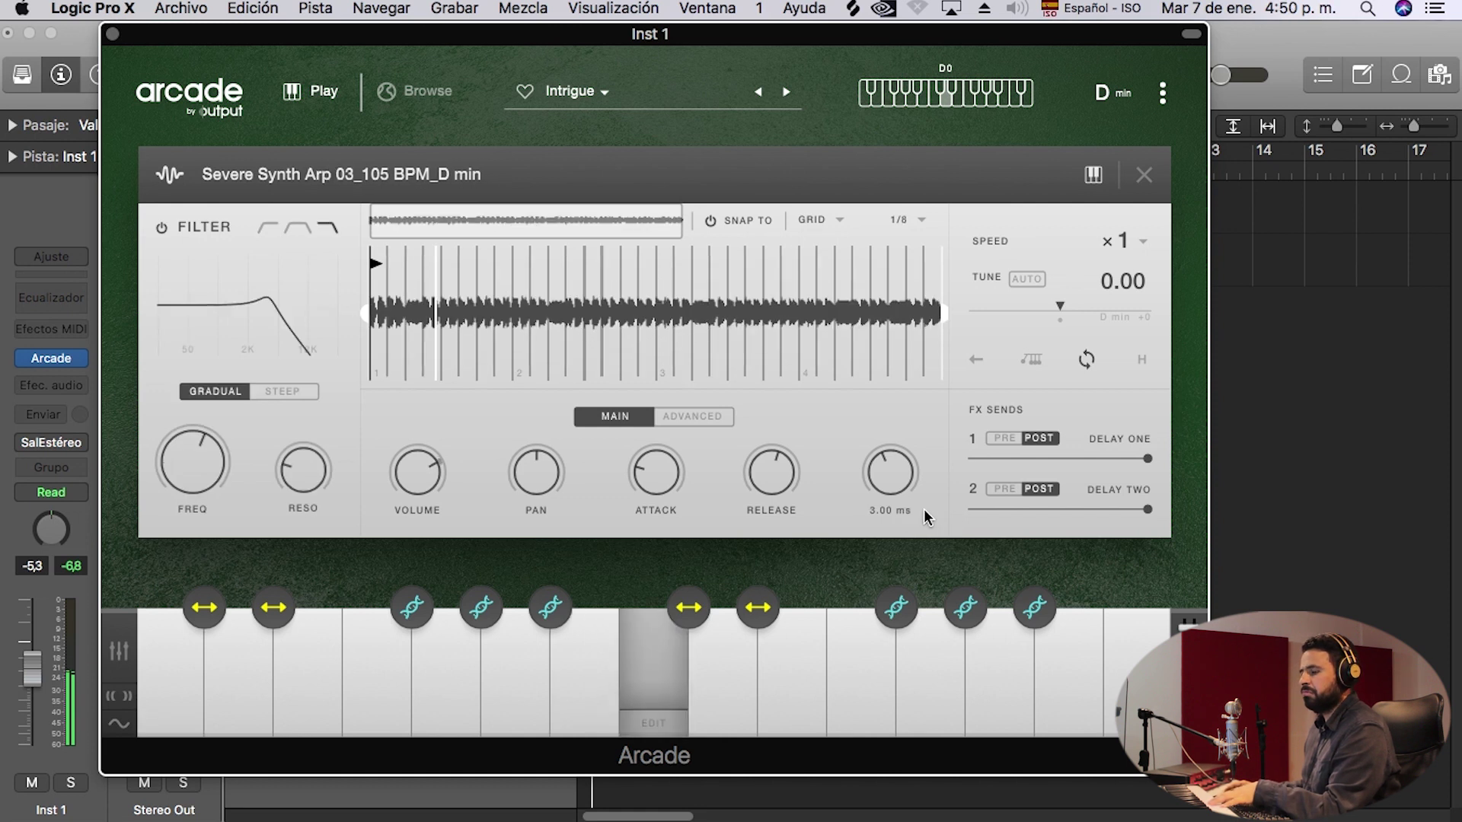
Change the session key to C minor and from there to G minor.
{"action": "left_click", "coordinate": [1119, 96]}
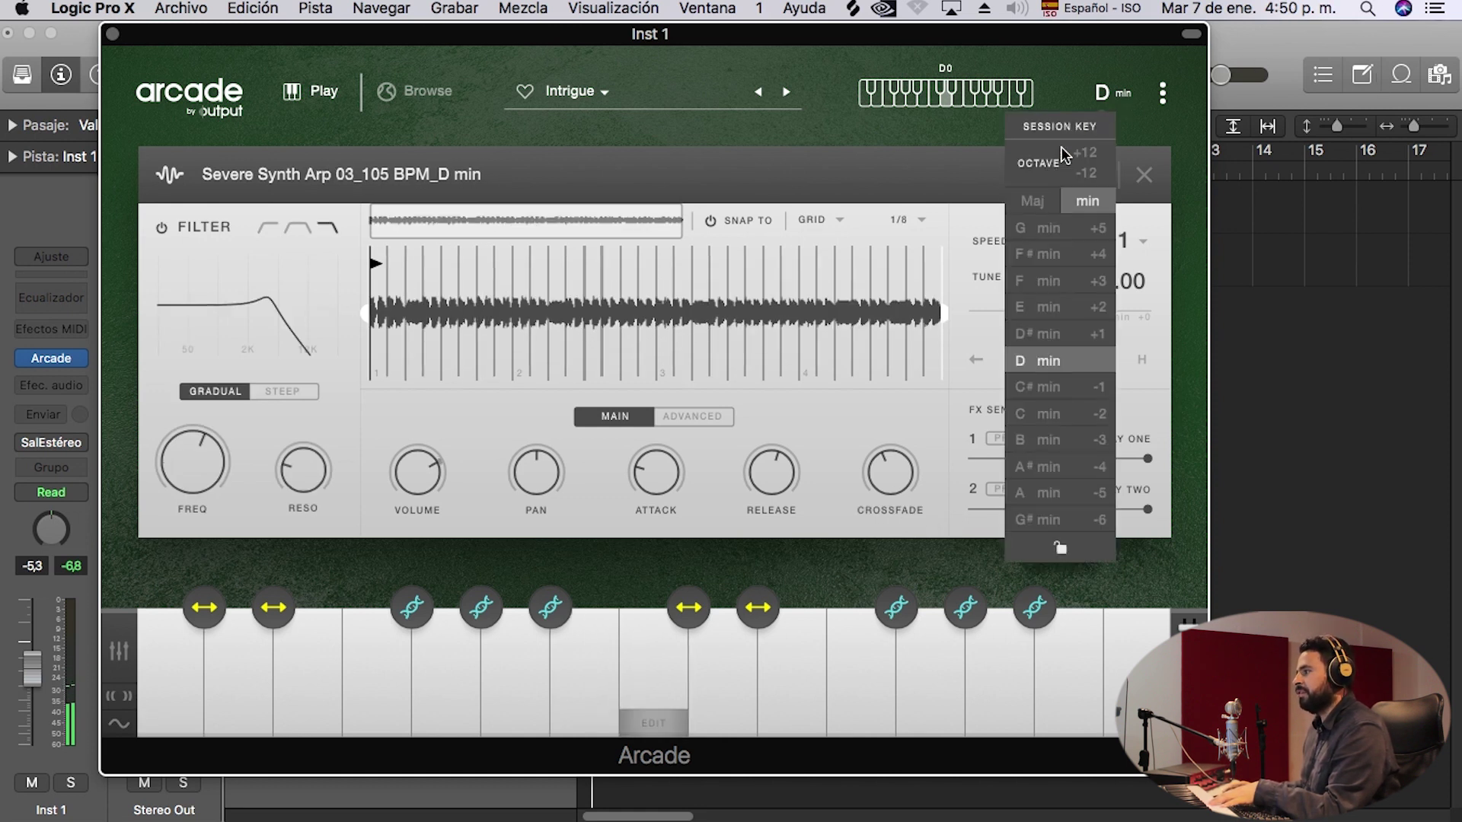
{"action": "left_click", "coordinate": [1053, 413]}
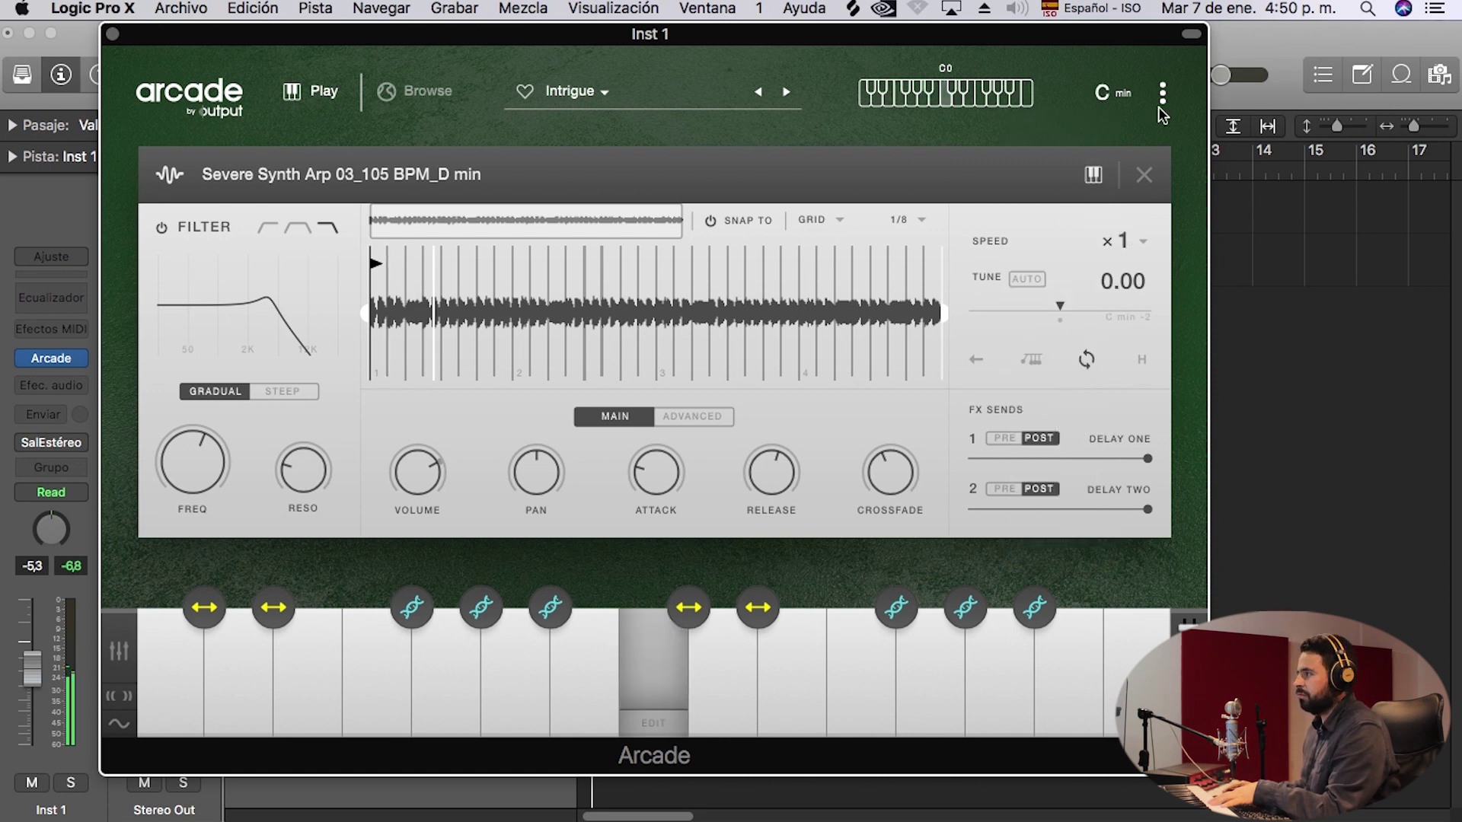
{"action": "left_click", "coordinate": [1104, 96]}
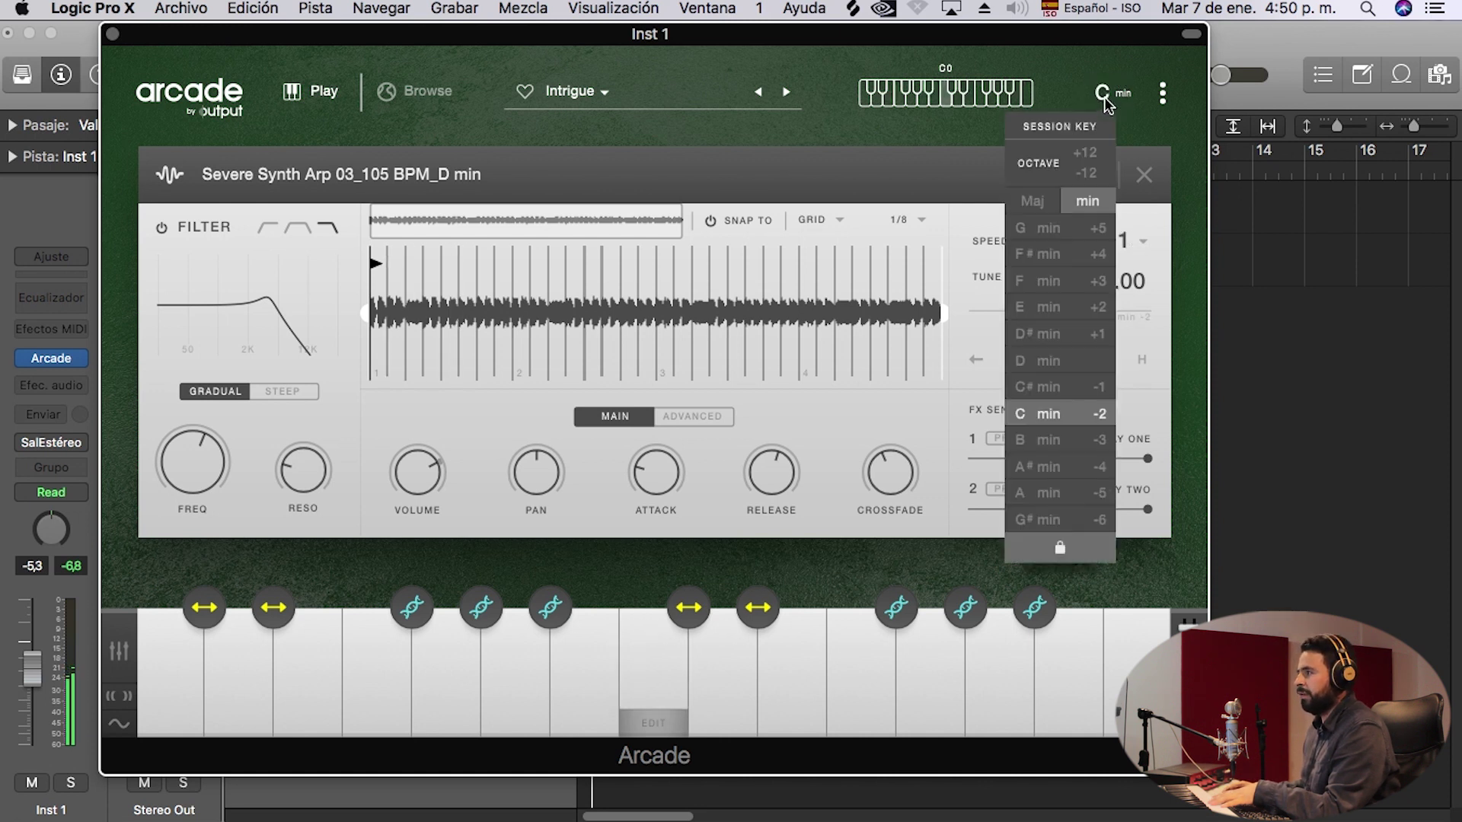
{"action": "left_click", "coordinate": [1053, 231]}
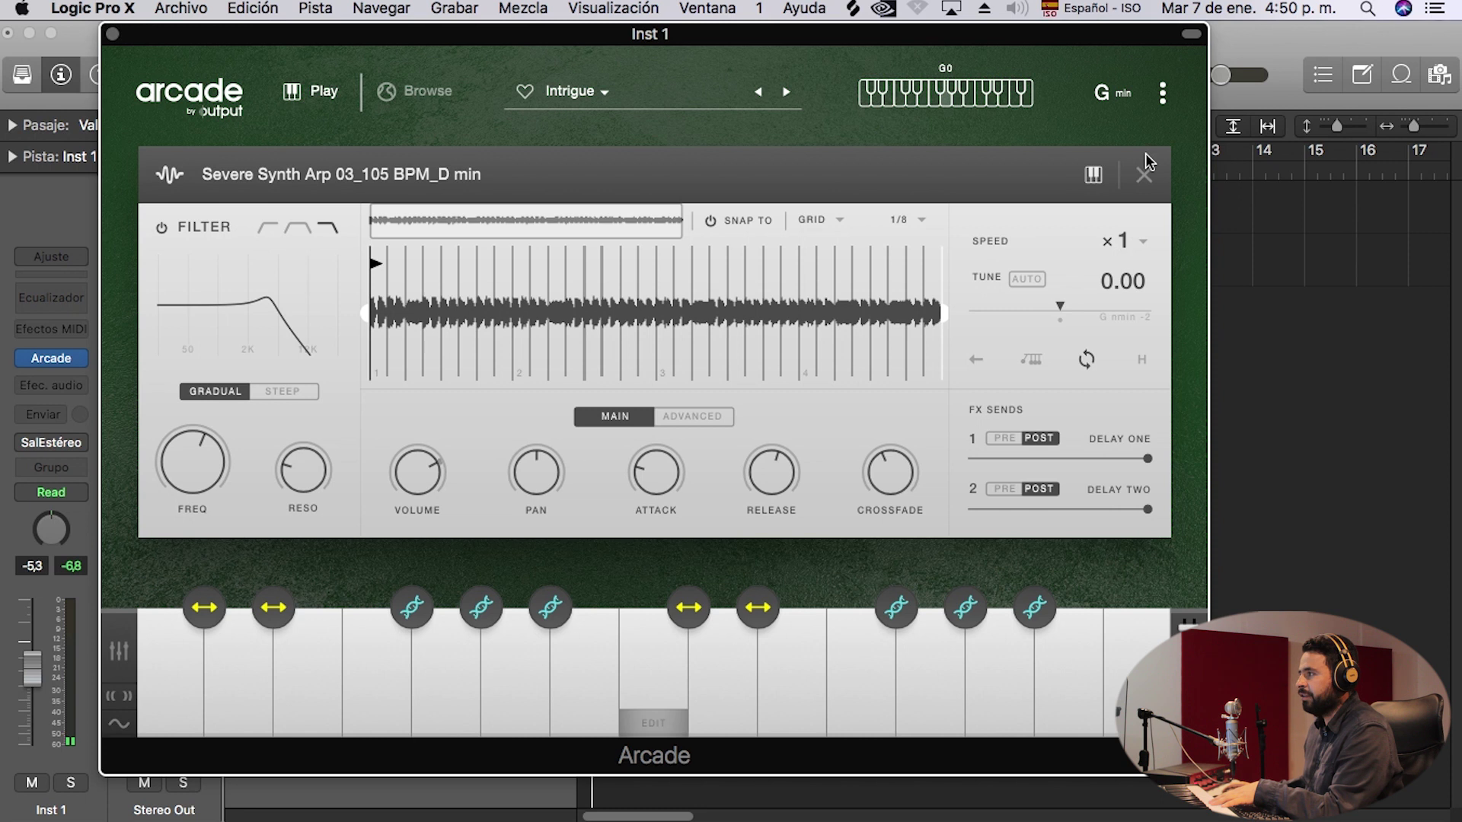
Go back from Vintage Synths to the list of lines and open the Hooked line.
{"action": "left_click", "coordinate": [404, 95]}
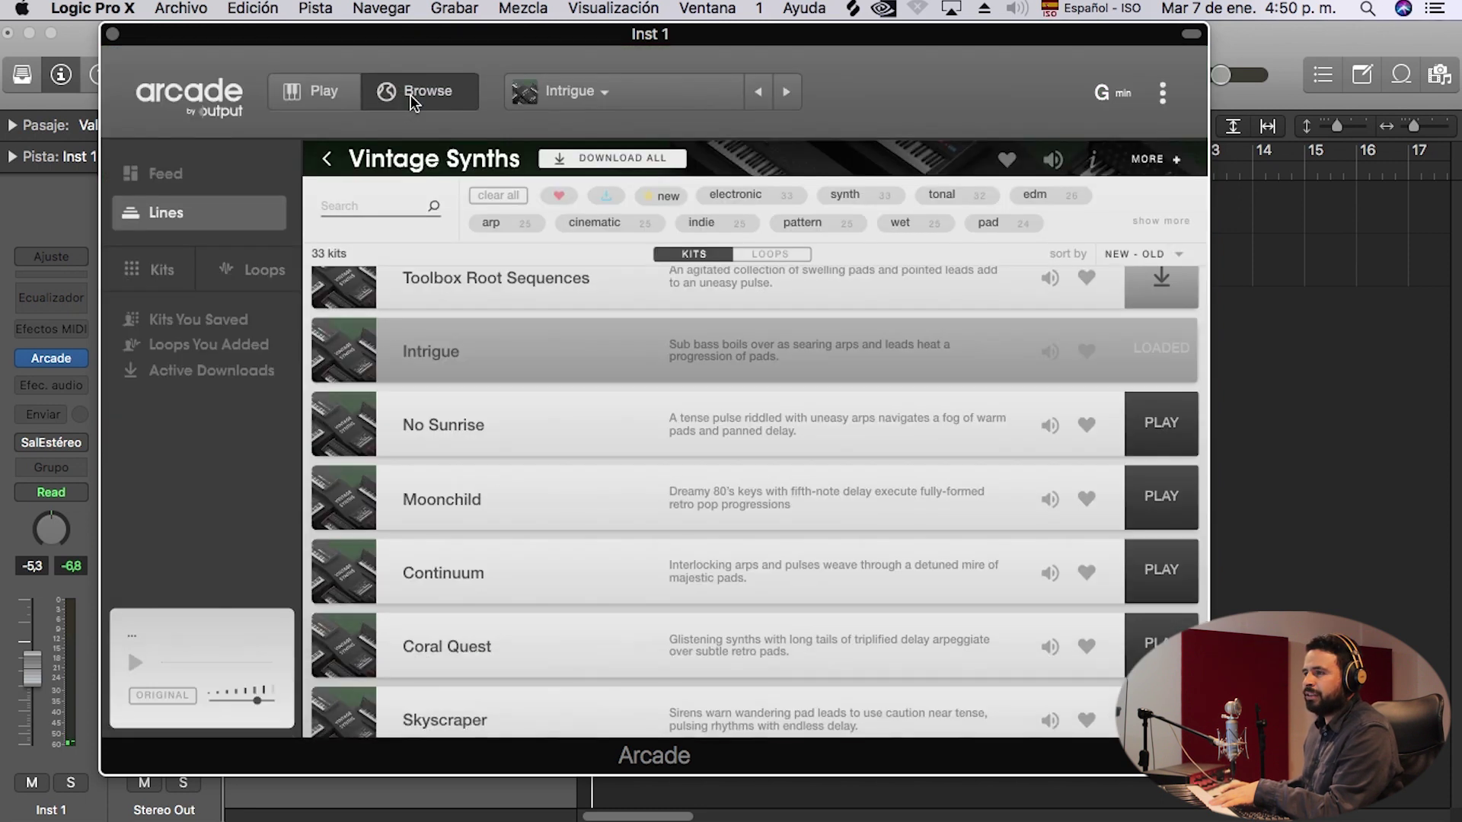
{"action": "left_click", "coordinate": [343, 158]}
{"action": "scroll", "coordinate": [560, 449], "scroll_direction": "down", "scroll_amount": 6}
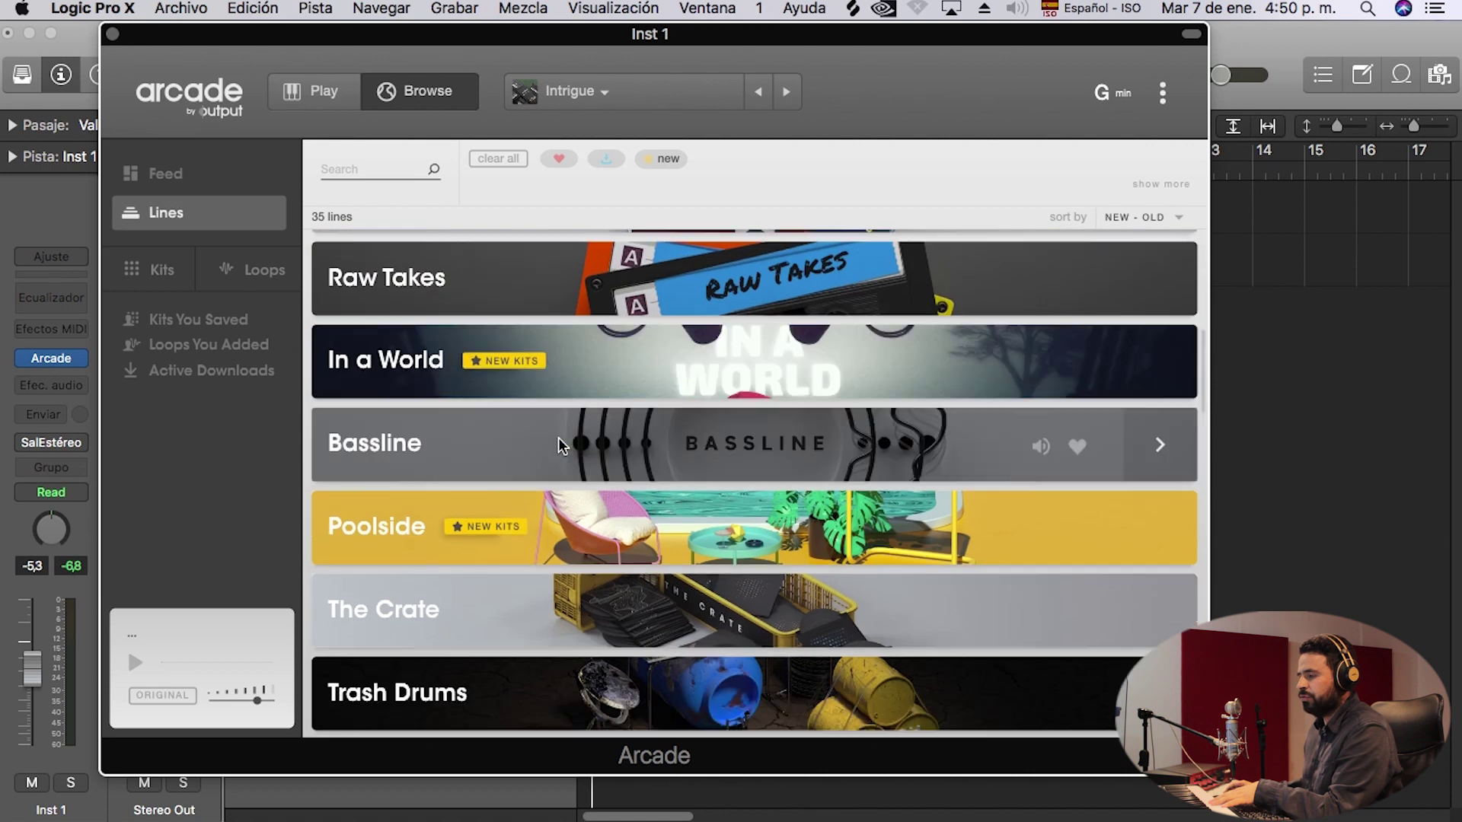
{"action": "scroll", "coordinate": [560, 445], "scroll_direction": "down", "scroll_amount": 6}
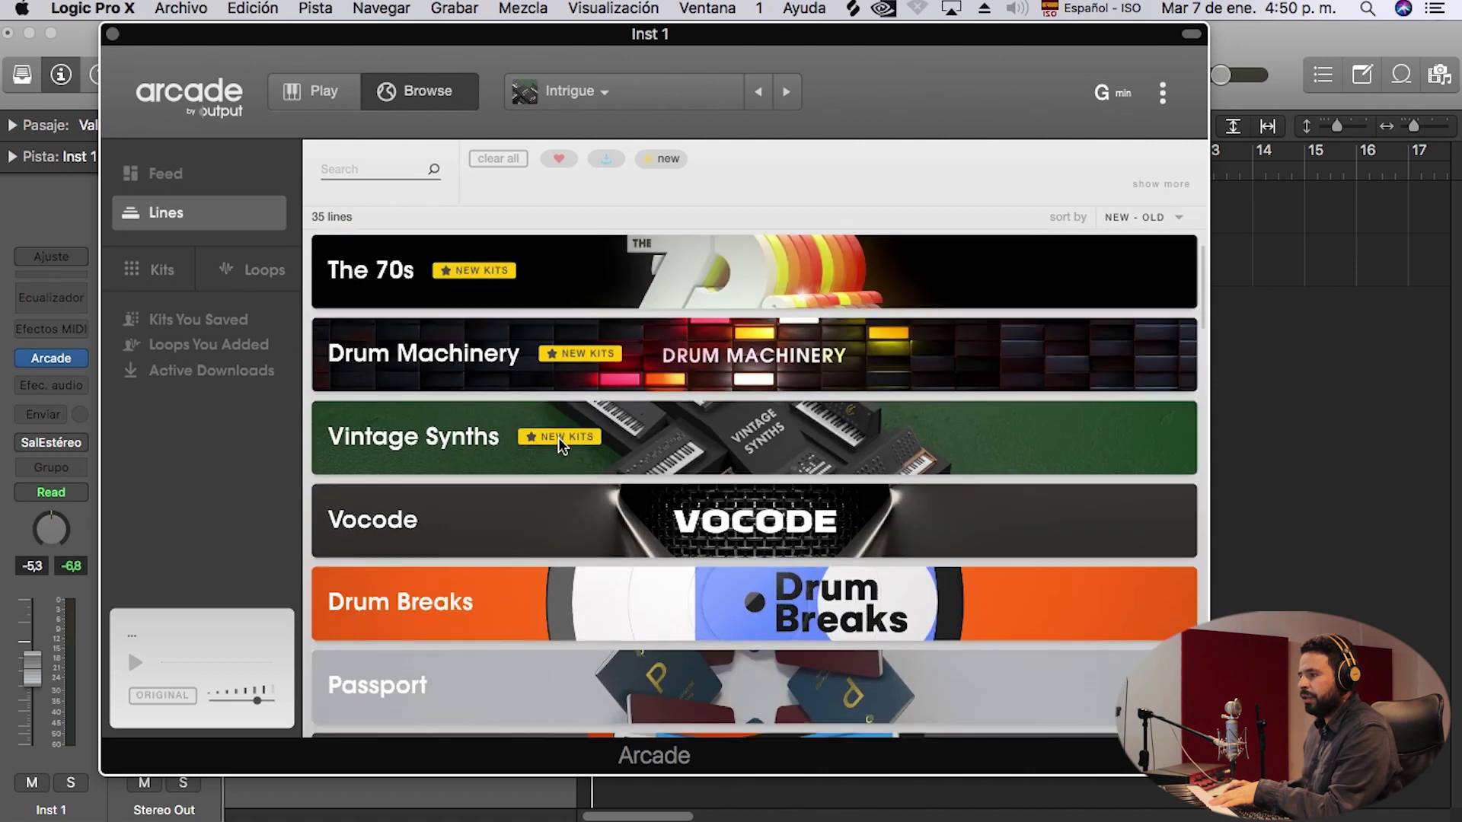
{"action": "scroll", "coordinate": [559, 445], "scroll_direction": "down", "scroll_amount": 3}
{"action": "left_click", "coordinate": [632, 392]}
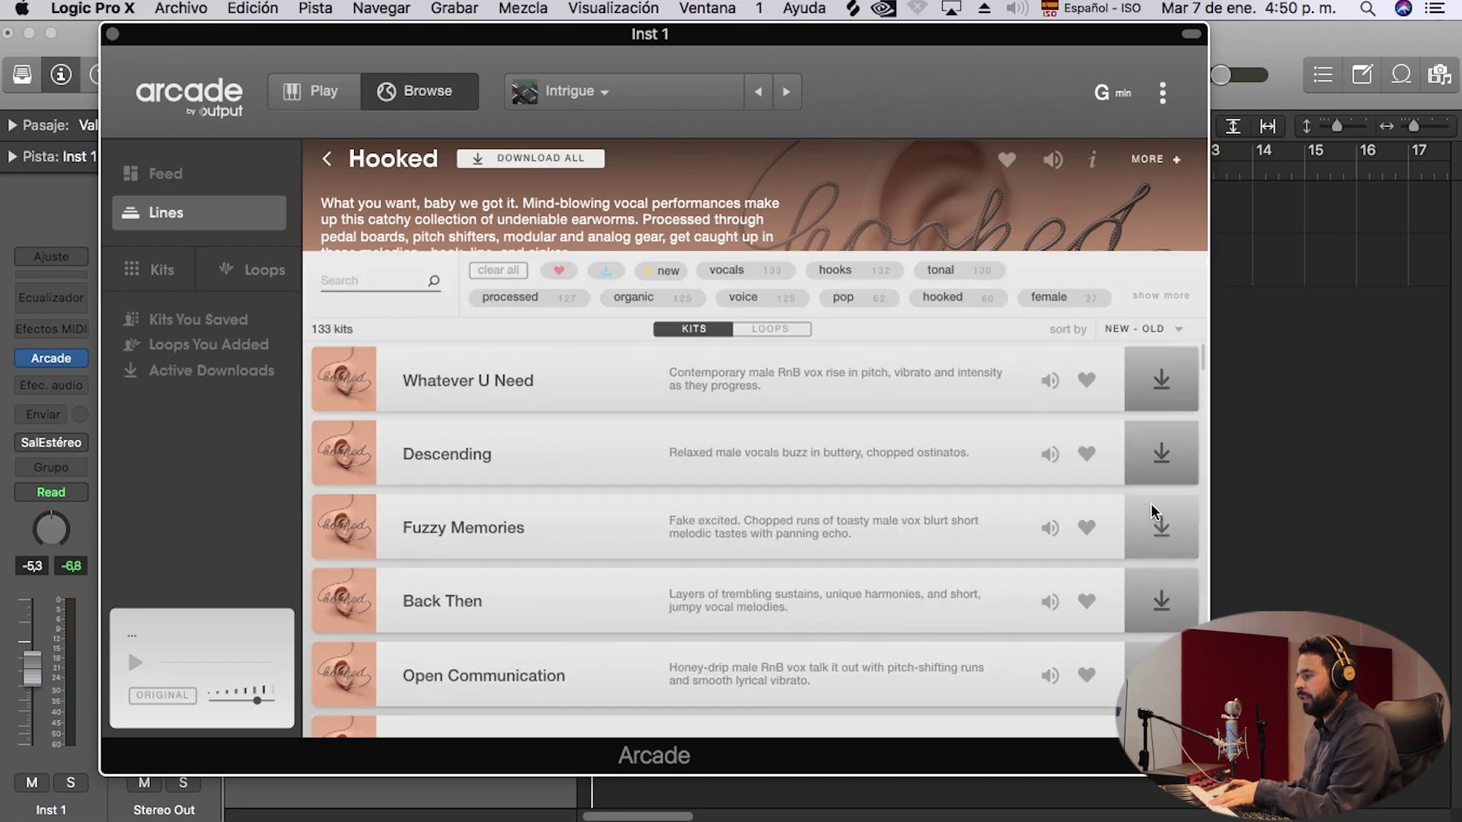
Load the Glass Houses kit from the Hooked line.
{"action": "scroll", "coordinate": [1158, 513], "scroll_direction": "down", "scroll_amount": 5}
{"action": "scroll", "coordinate": [1161, 482], "scroll_direction": "up", "scroll_amount": 6}
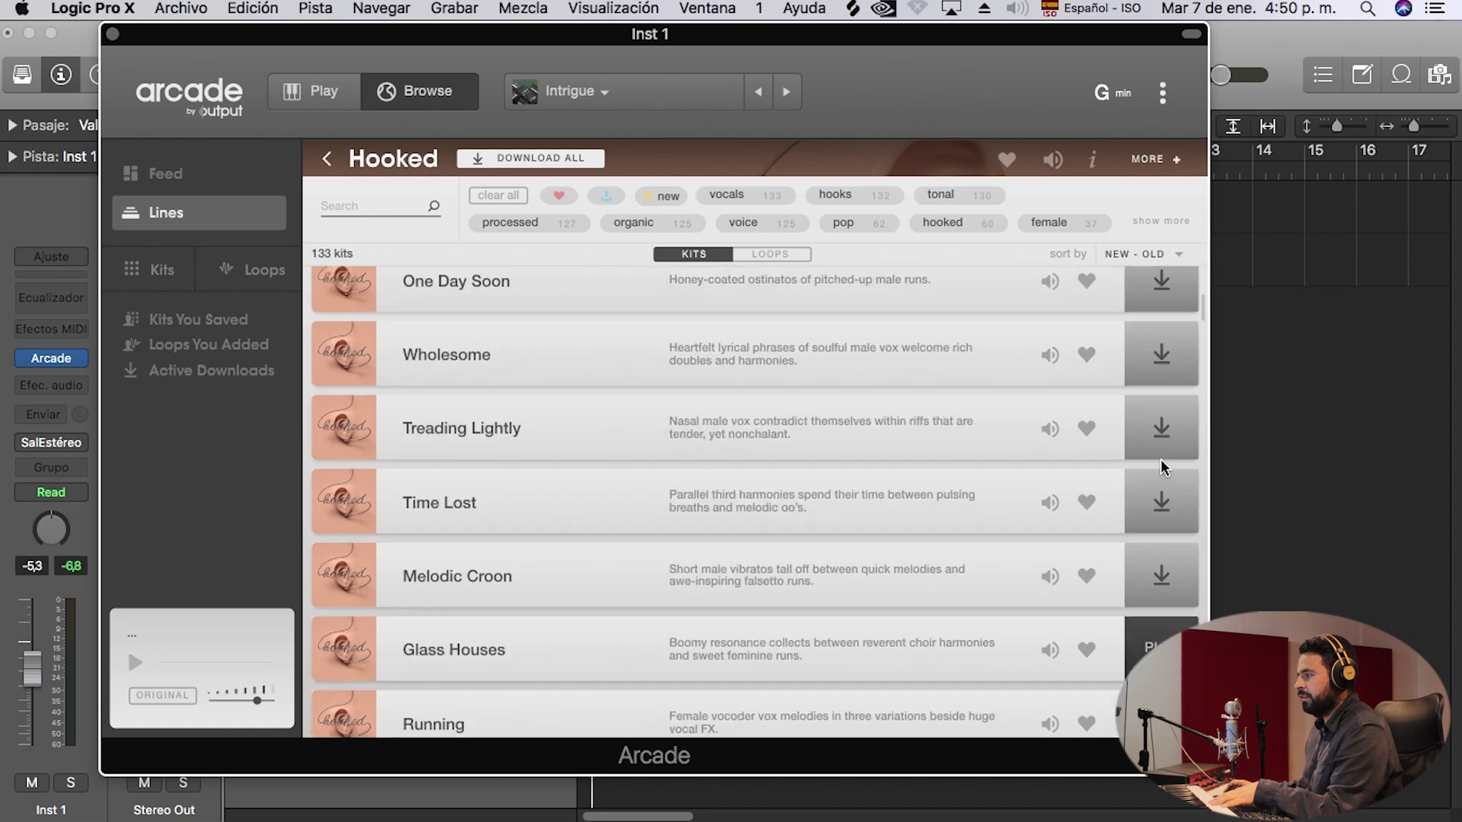
{"action": "left_click", "coordinate": [1161, 649]}
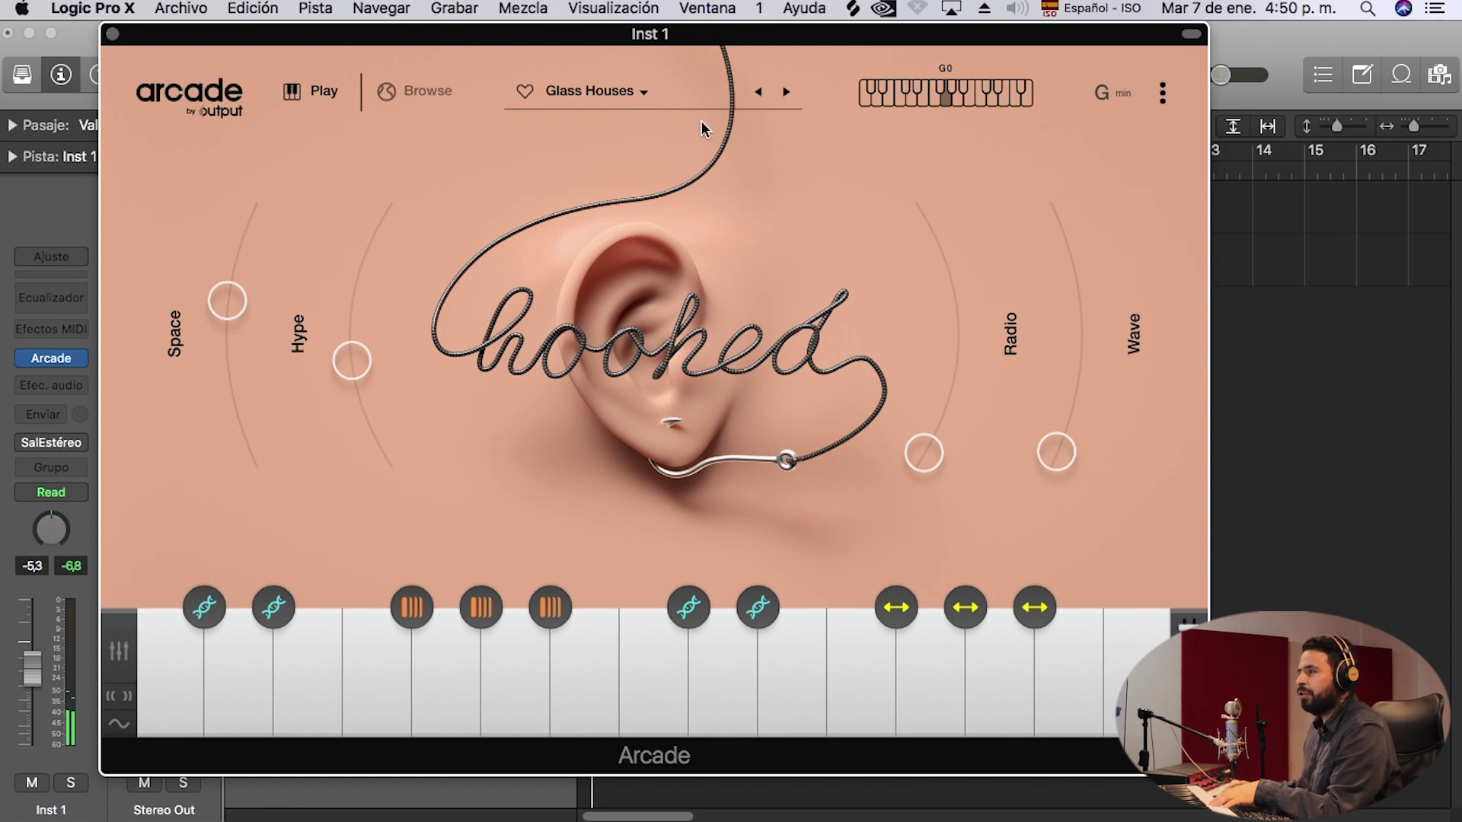
Show the Feed page in Arcade's browser and close the plug-in window.
{"action": "left_click", "coordinate": [405, 88]}
{"action": "left_click", "coordinate": [217, 184]}
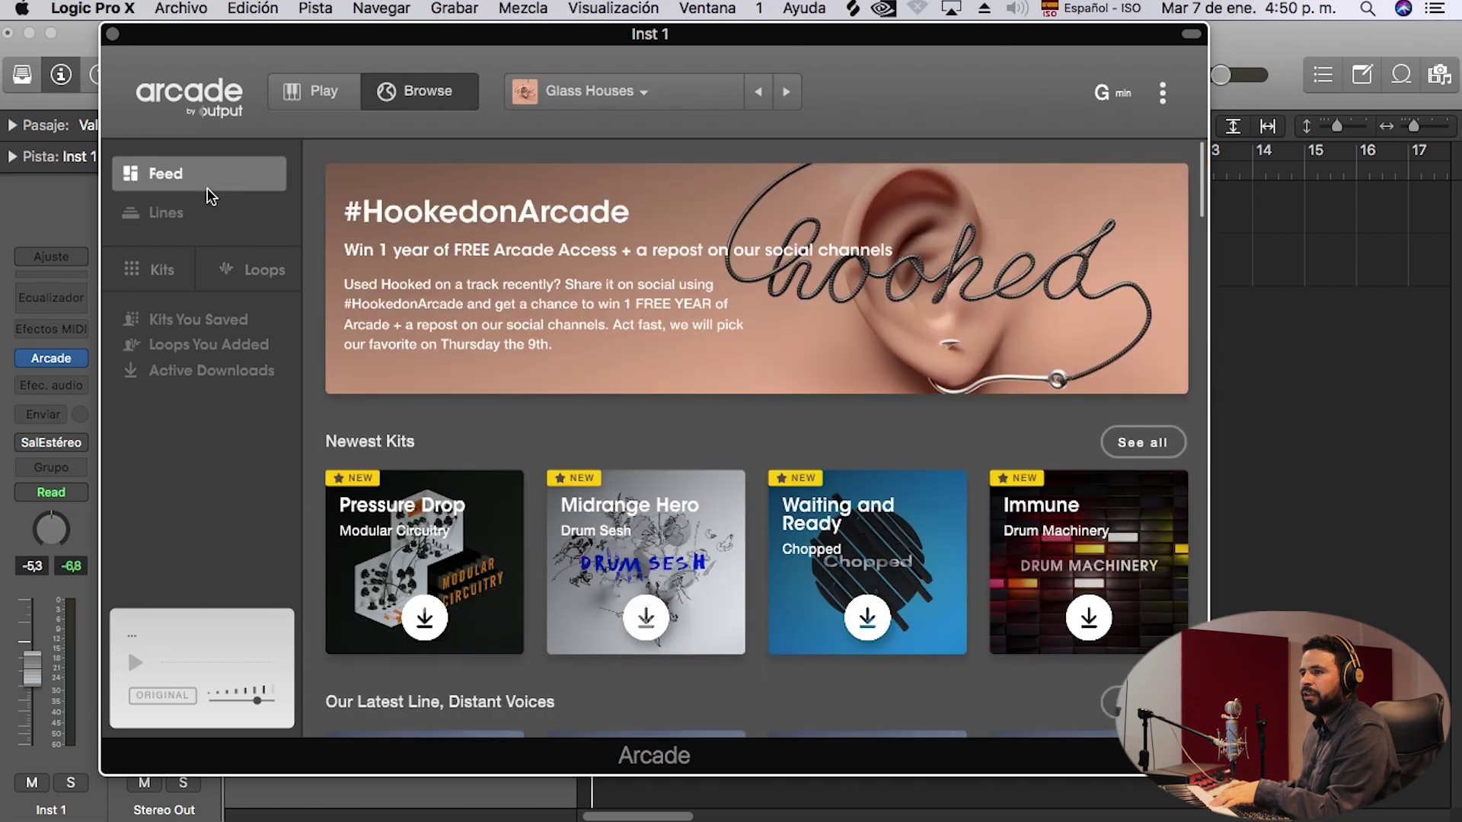
{"action": "left_click", "coordinate": [113, 35]}
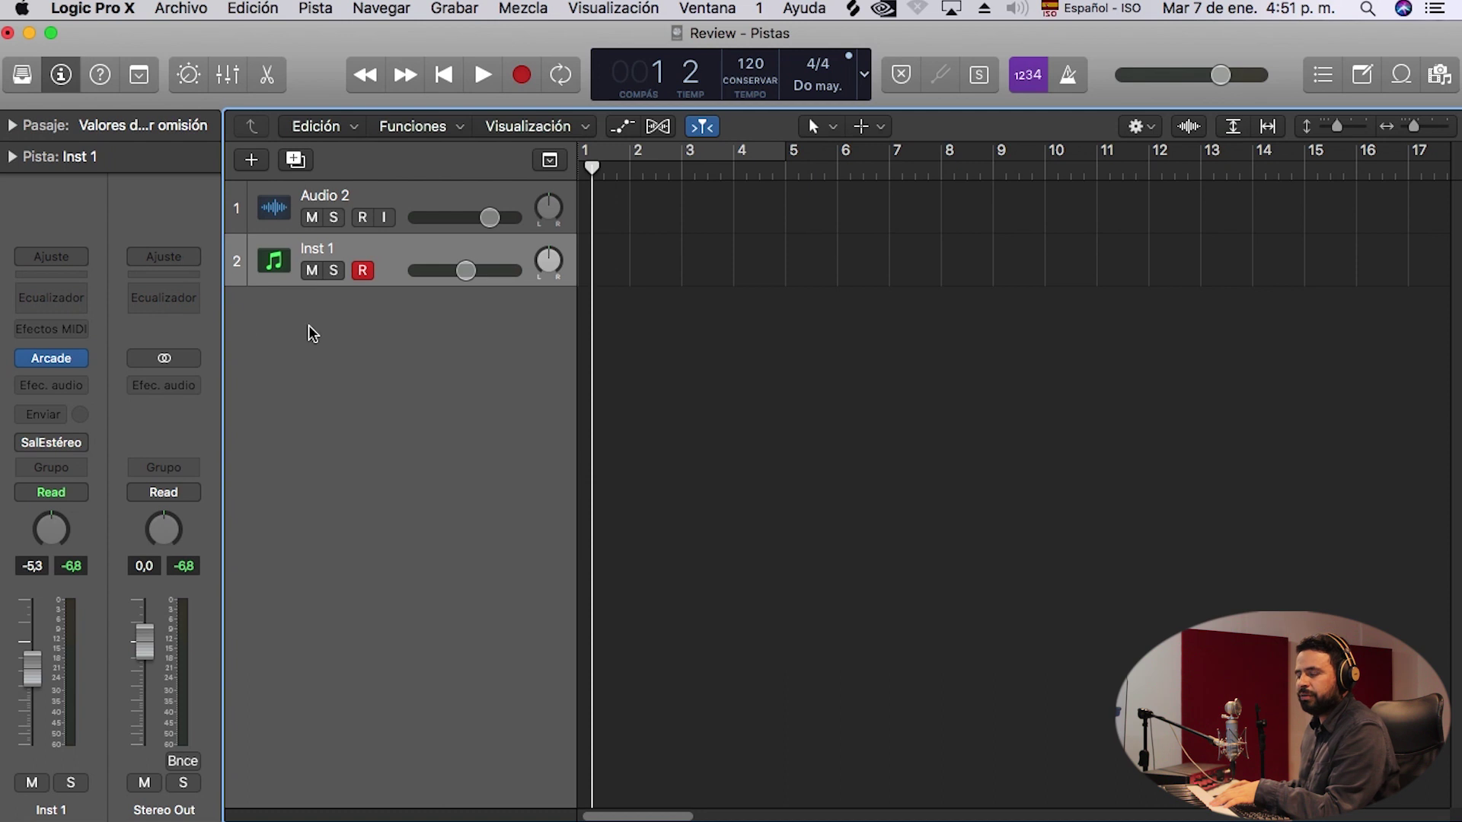
Create one more software instrument track with Arcade, hide the library, and open the new track's Arcade window.
{"action": "double_click", "coordinate": [320, 290]}
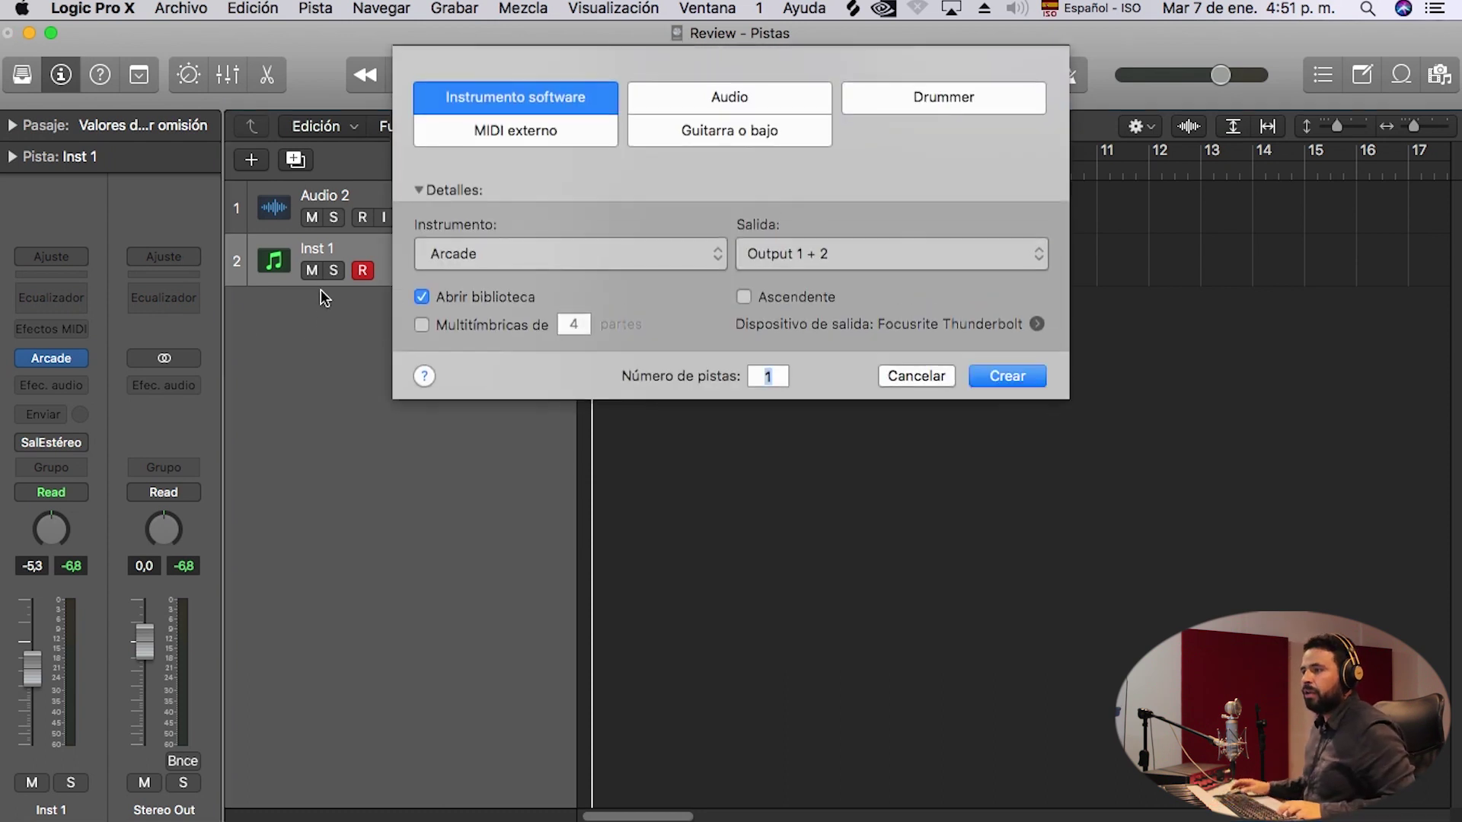
{"action": "key", "text": "Return"}
{"action": "left_click", "coordinate": [22, 74]}
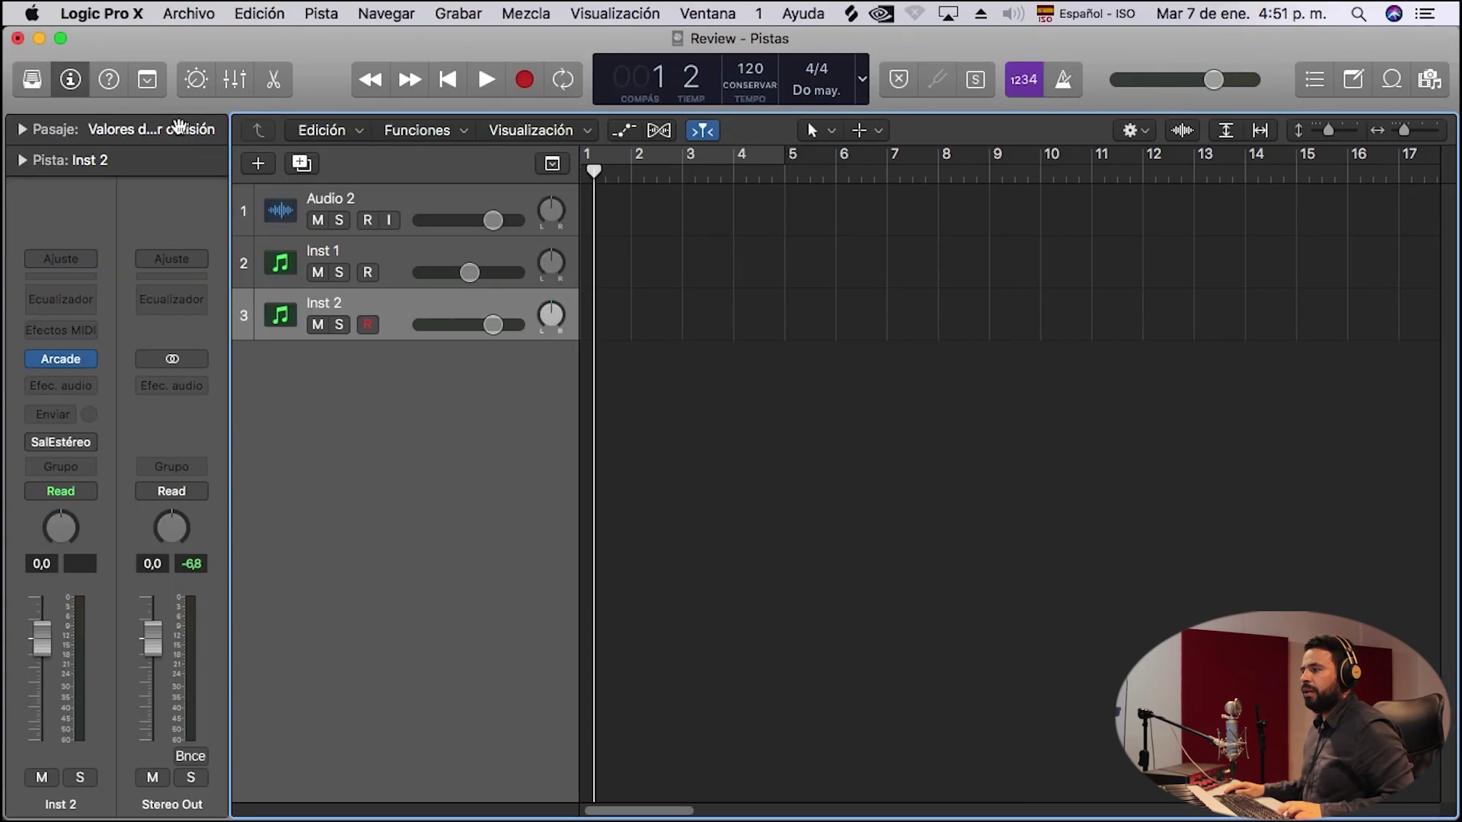
{"action": "left_click", "coordinate": [61, 360]}
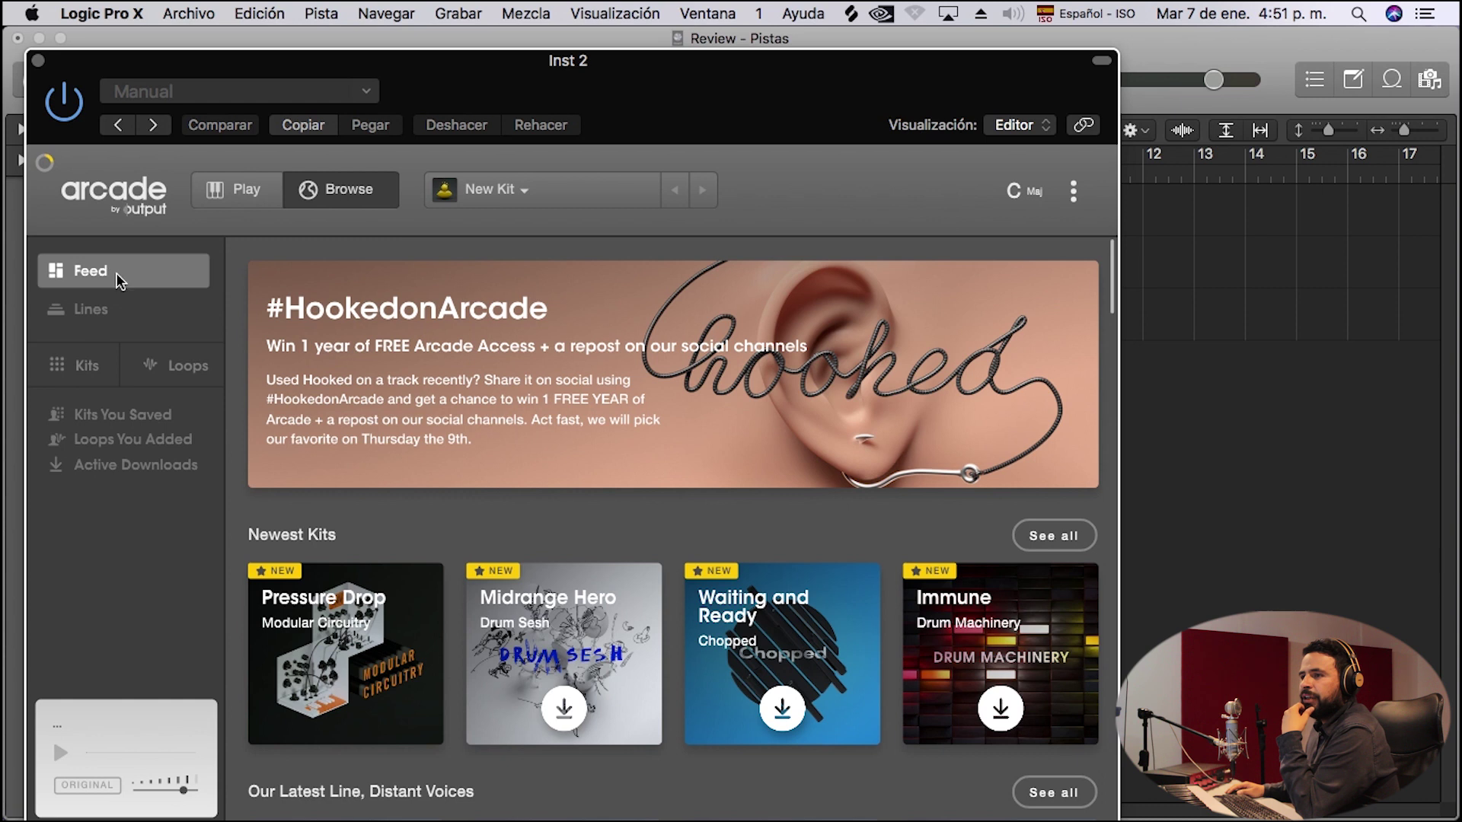
Browse the lines in the new track's Arcade and open the Hooked line.
{"action": "left_click", "coordinate": [128, 308]}
{"action": "scroll", "coordinate": [450, 464], "scroll_direction": "down", "scroll_amount": 10}
{"action": "scroll", "coordinate": [456, 472], "scroll_direction": "down", "scroll_amount": 15}
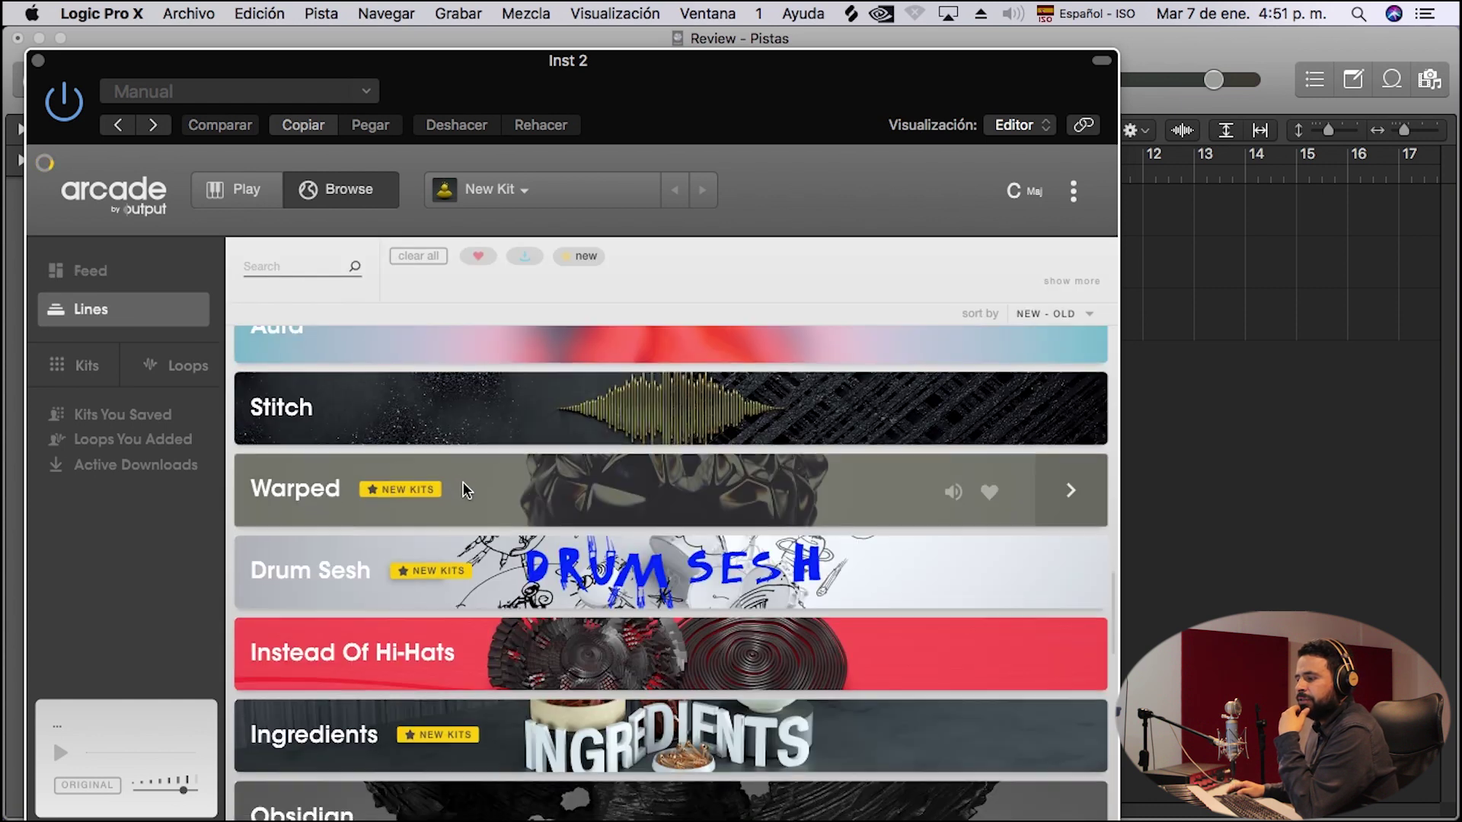
{"action": "scroll", "coordinate": [537, 564], "scroll_direction": "up", "scroll_amount": 15}
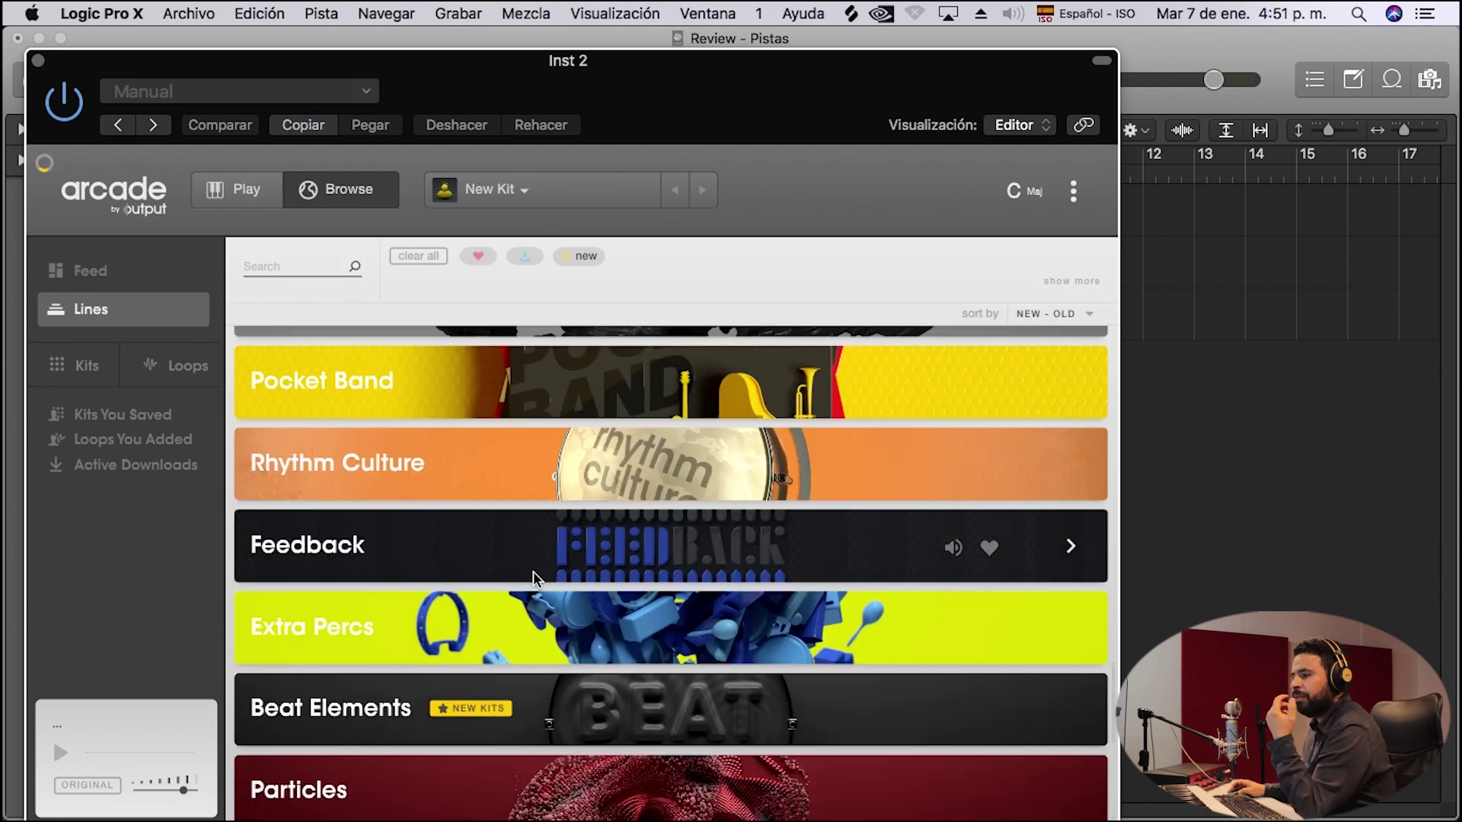
{"action": "scroll", "coordinate": [537, 548], "scroll_direction": "up", "scroll_amount": 1}
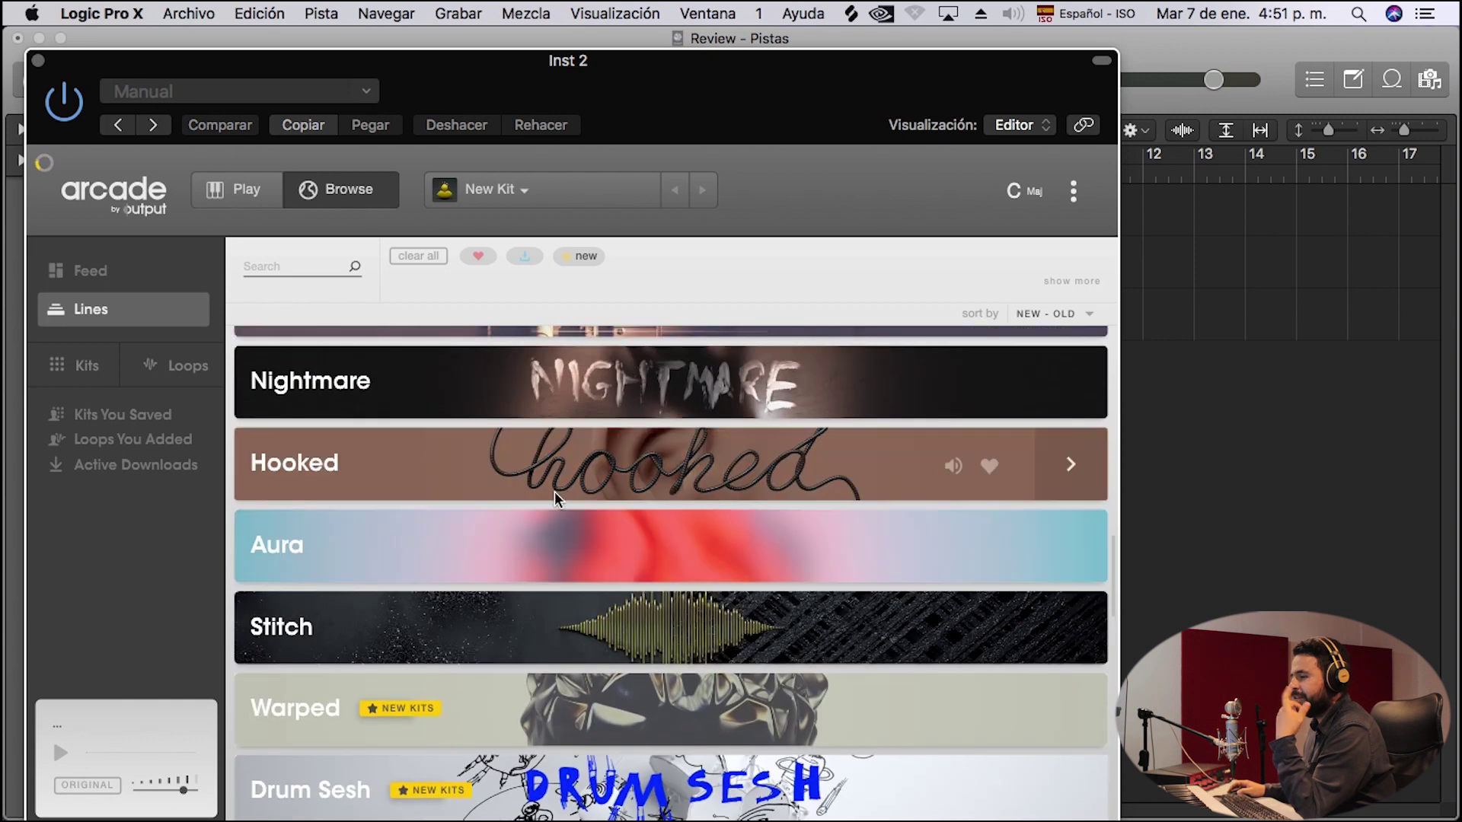
{"action": "left_click", "coordinate": [556, 481]}
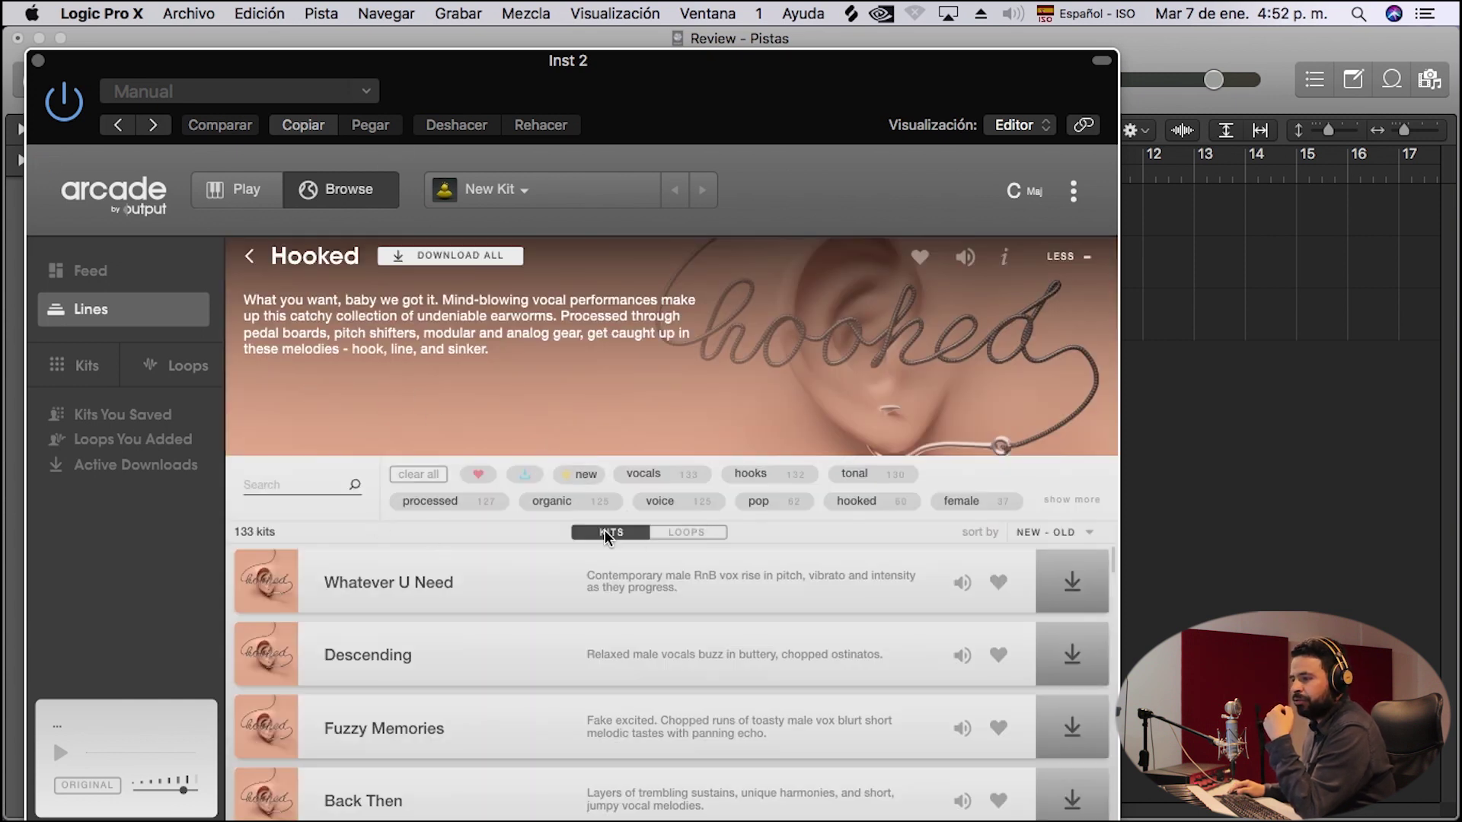
Show the Hooked line's loops and preview the Solo RnB Male1 No Yeah 01 loop twice.
{"action": "left_click", "coordinate": [674, 532]}
{"action": "scroll", "coordinate": [708, 609], "scroll_direction": "down", "scroll_amount": 1}
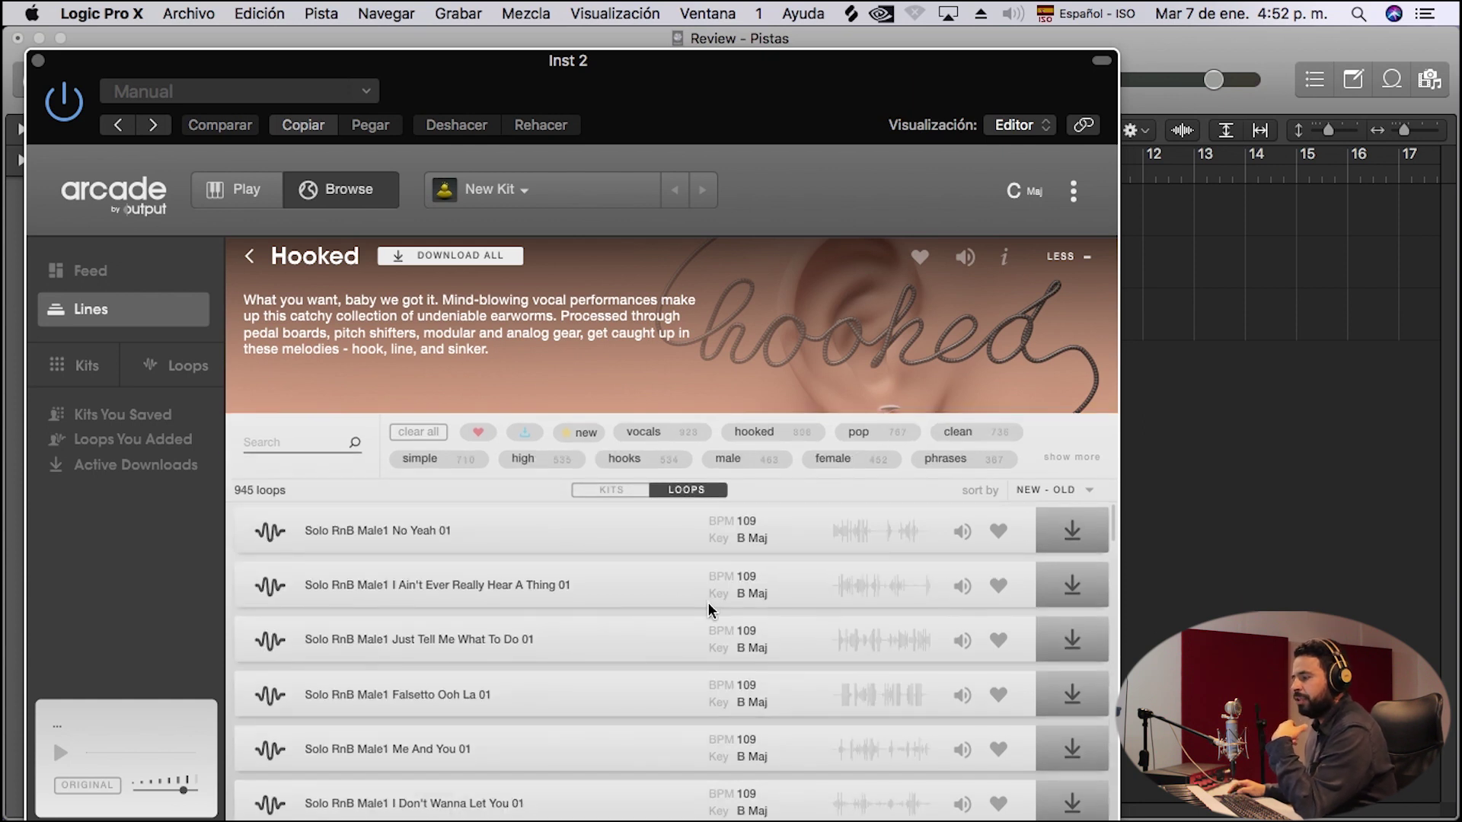
{"action": "scroll", "coordinate": [975, 536], "scroll_direction": "down", "scroll_amount": 1}
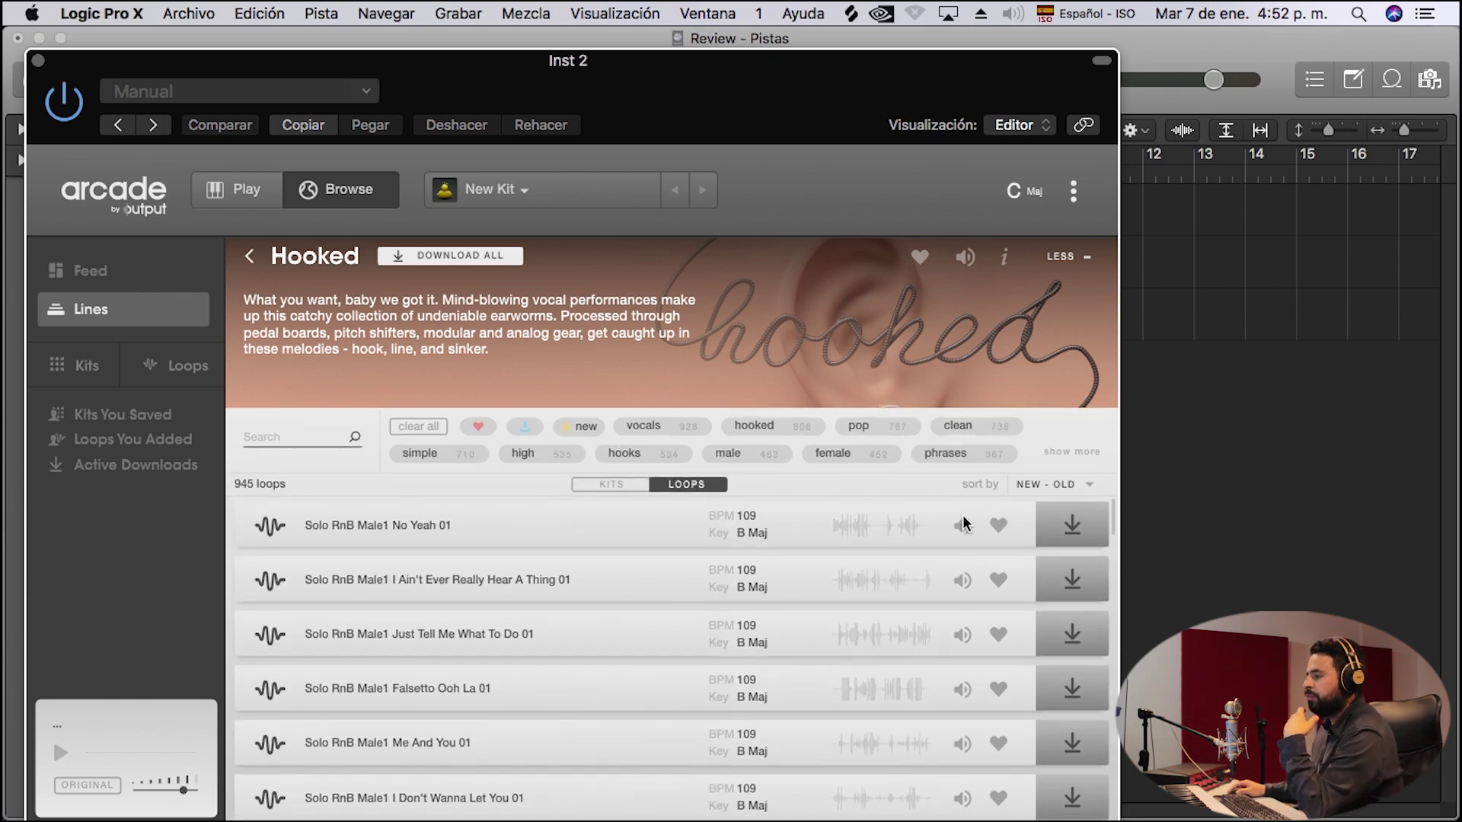
{"action": "left_click", "coordinate": [962, 526]}
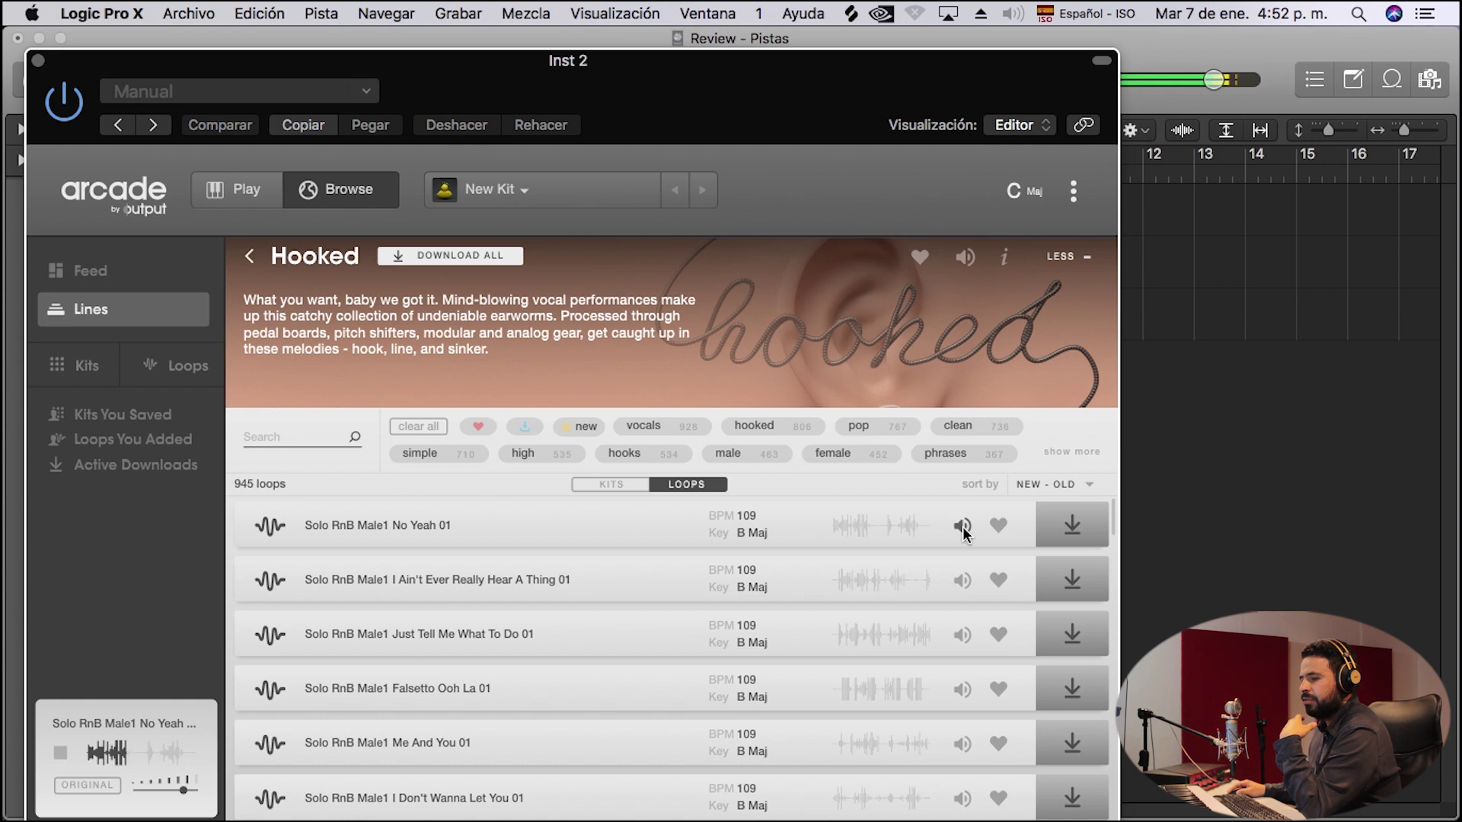
{"action": "left_click", "coordinate": [963, 528]}
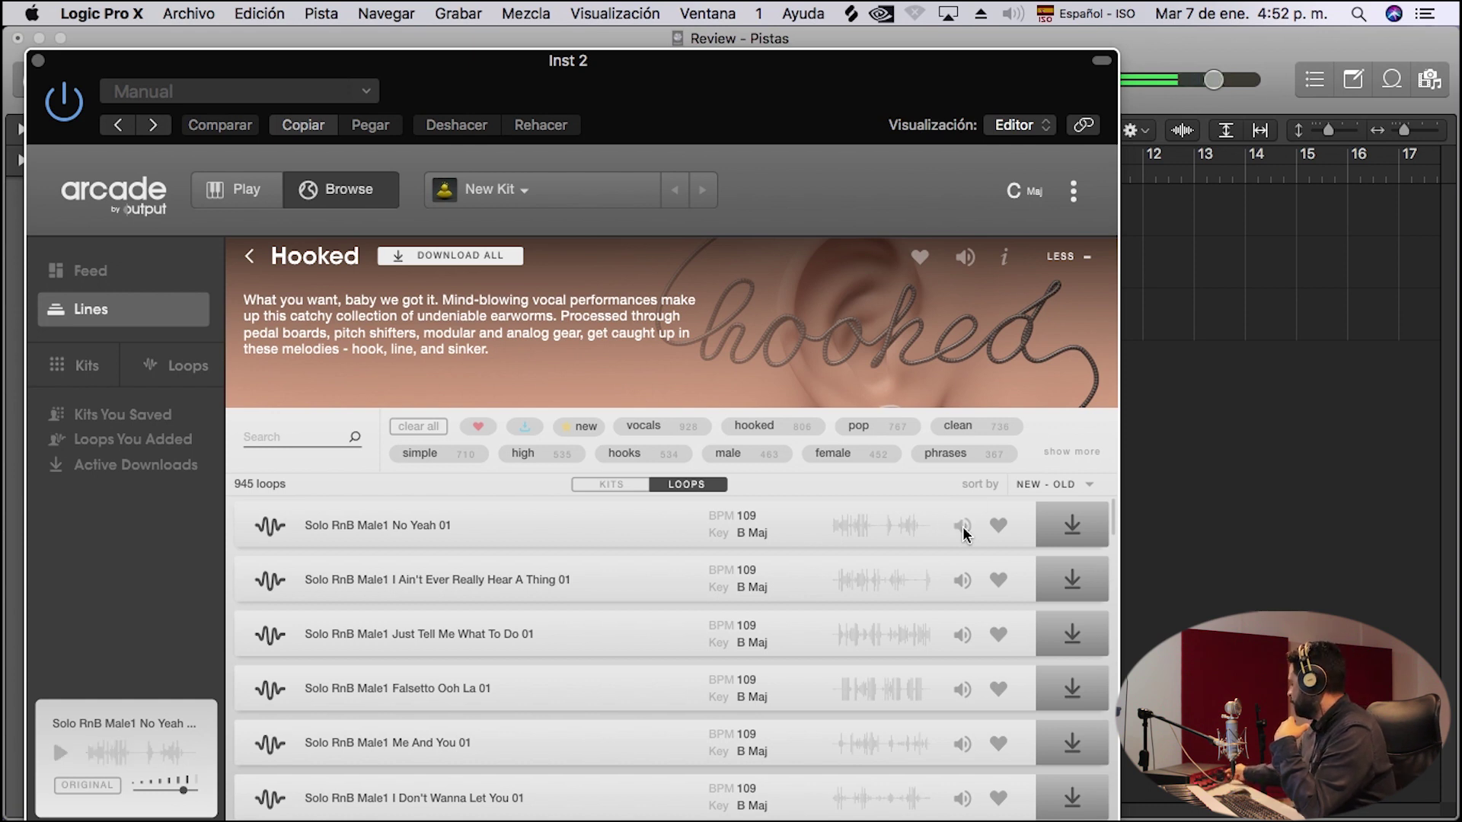
{"action": "left_click", "coordinate": [963, 528]}
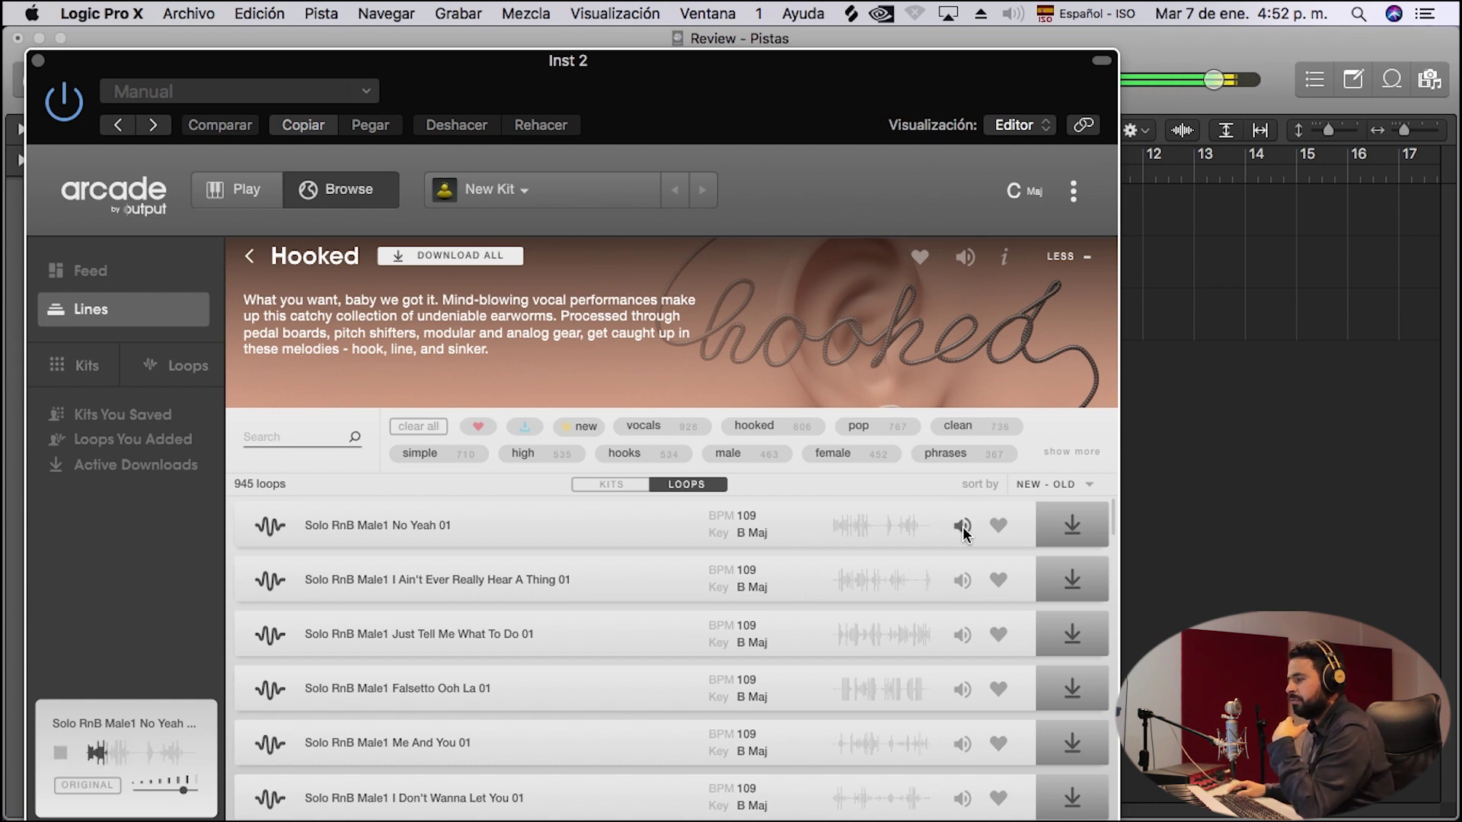
{"action": "left_click", "coordinate": [963, 529]}
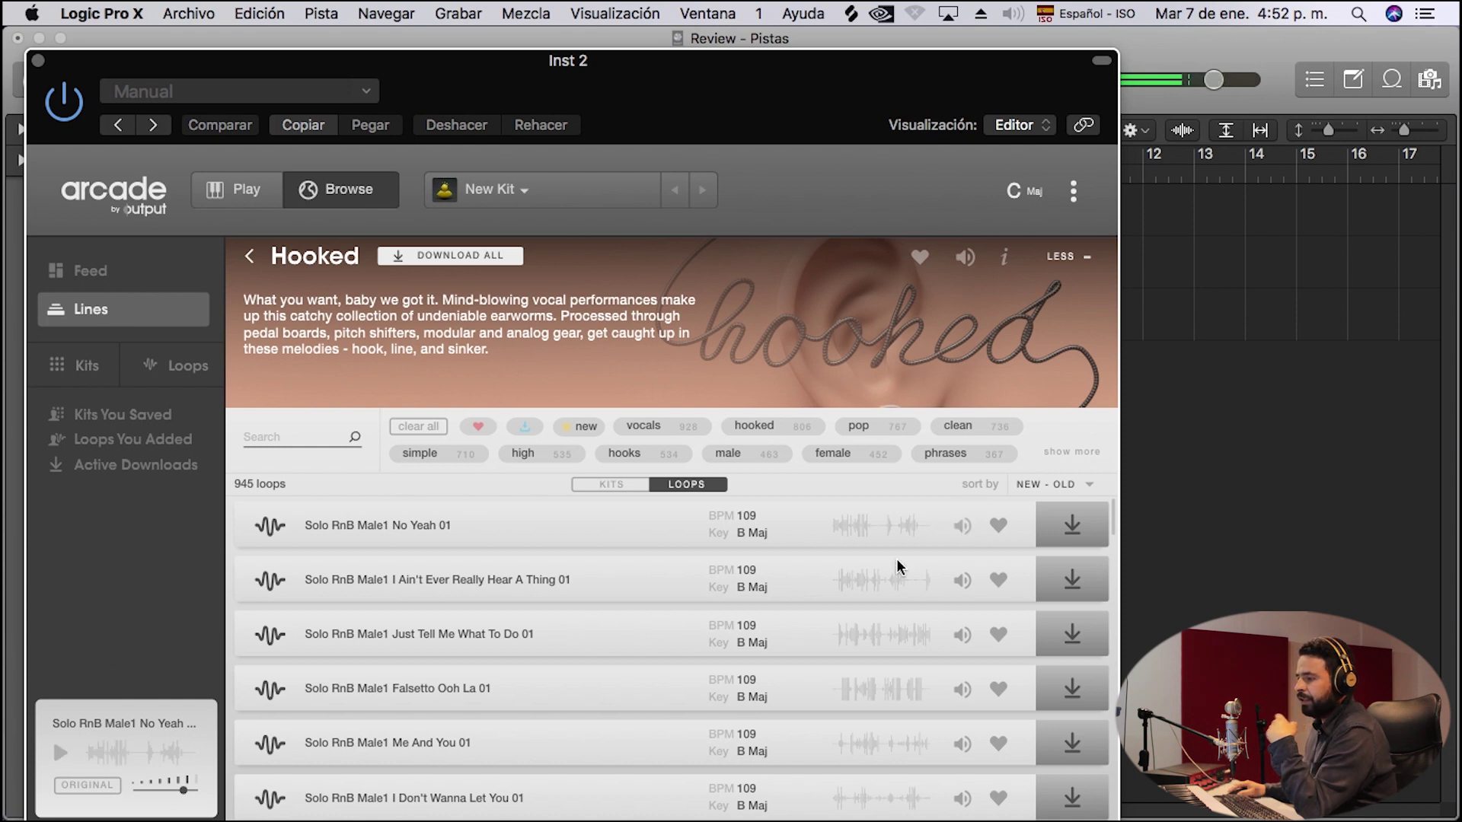
Download the Solo RnB Male1 No Yeah 01 loop and place it on the first white key of the new kit.
{"action": "left_click", "coordinate": [1059, 527]}
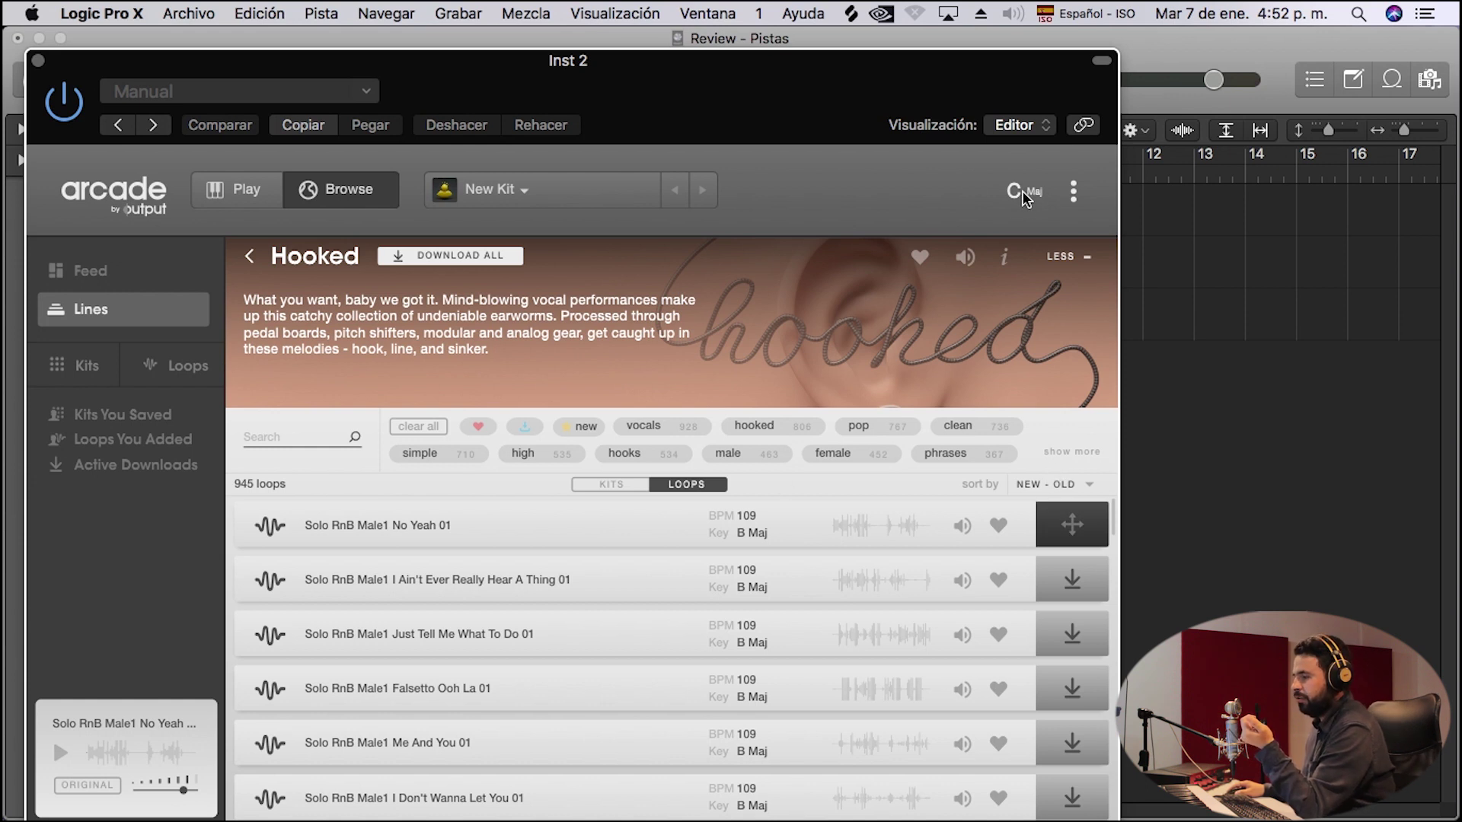
{"action": "left_click", "coordinate": [970, 525]}
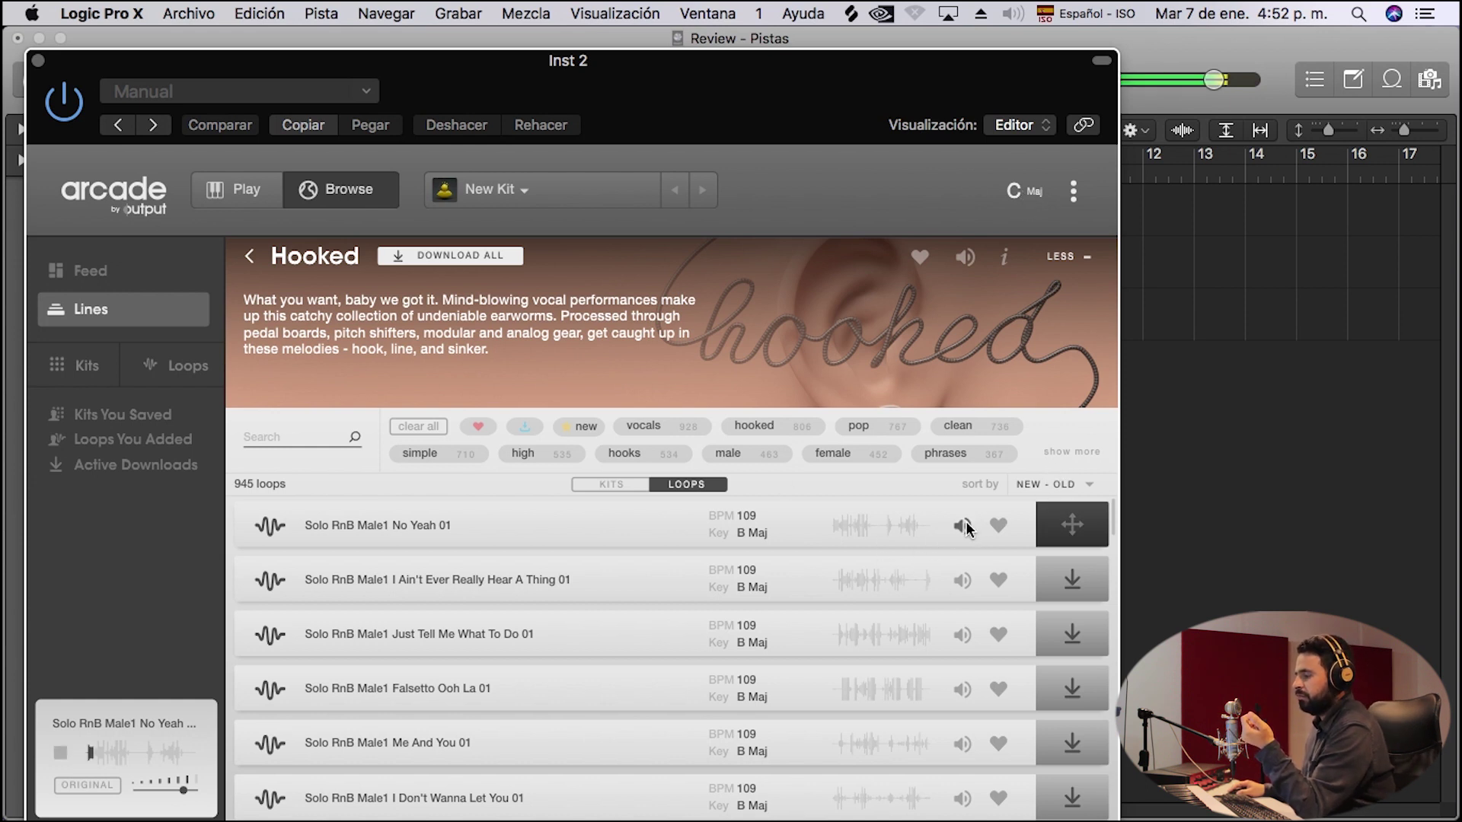
{"action": "left_click_drag", "start_coordinate": [1072, 528], "coordinate": [100, 785]}
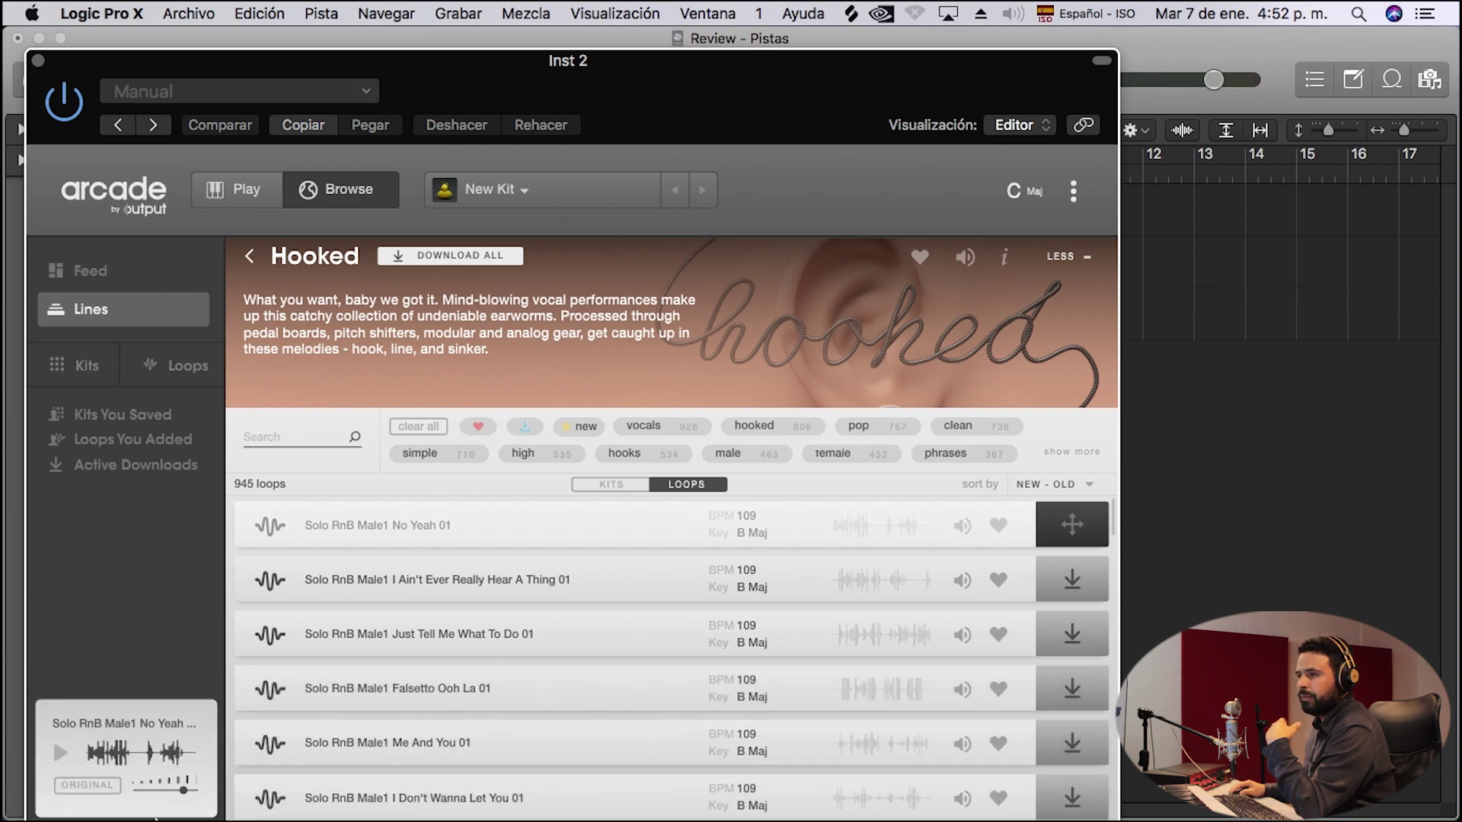
Return to Arcade's Play view, hide the plug-in window's header controls, and audition the loop on the first white key.
{"action": "left_click", "coordinate": [251, 195]}
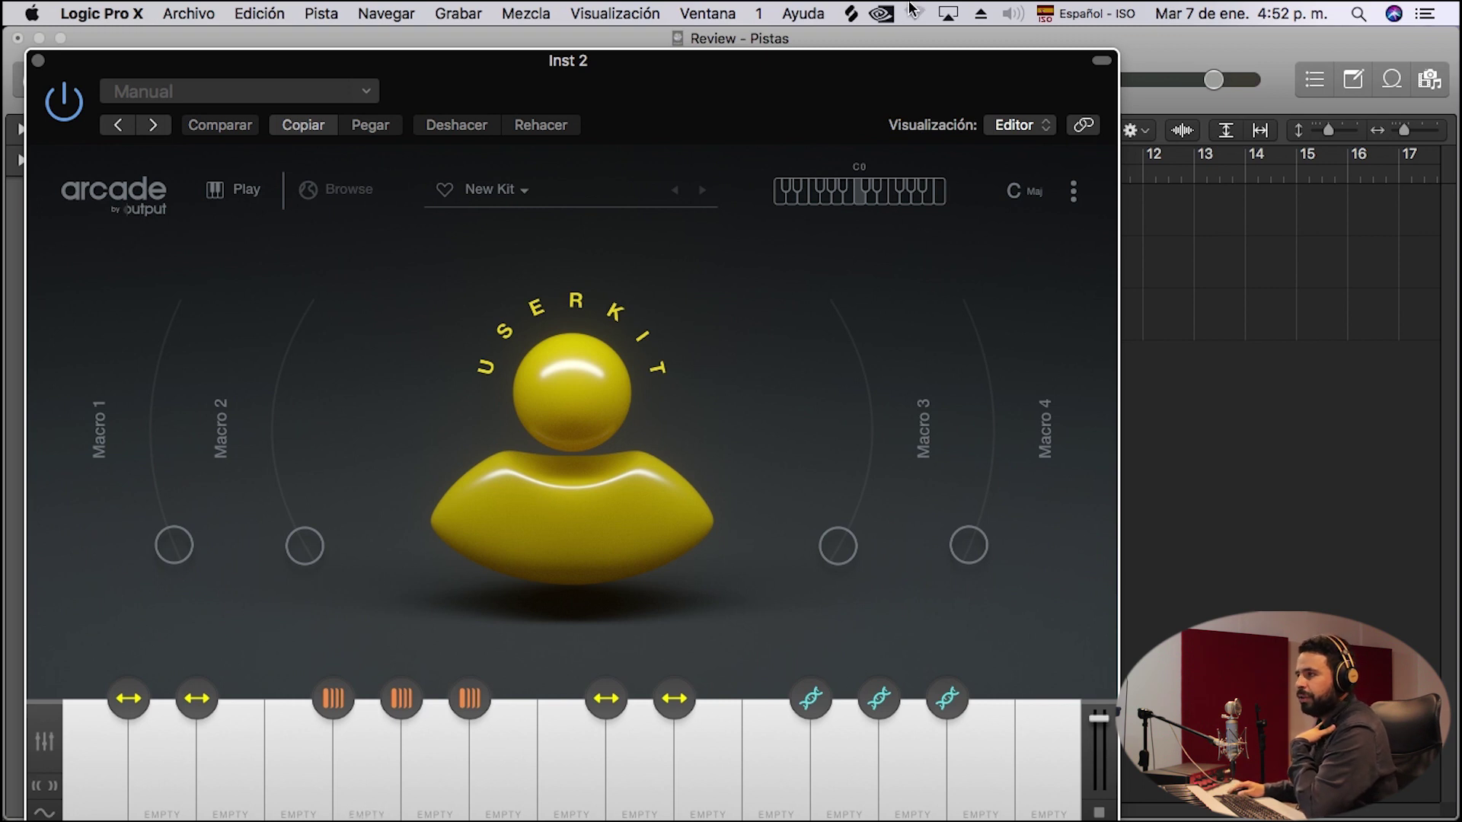
{"action": "left_click", "coordinate": [1101, 60]}
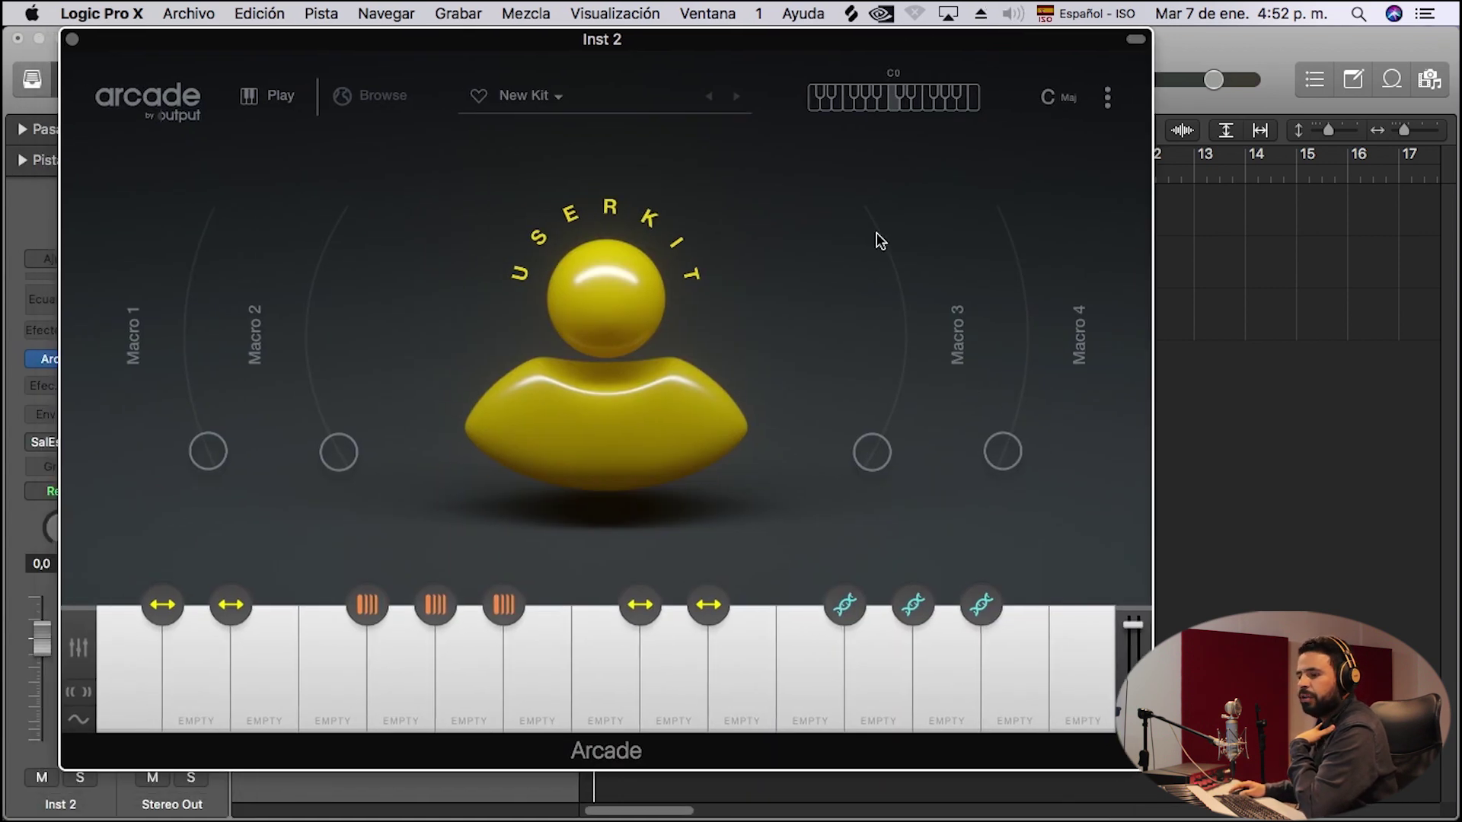
{"action": "left_click", "coordinate": [120, 697]}
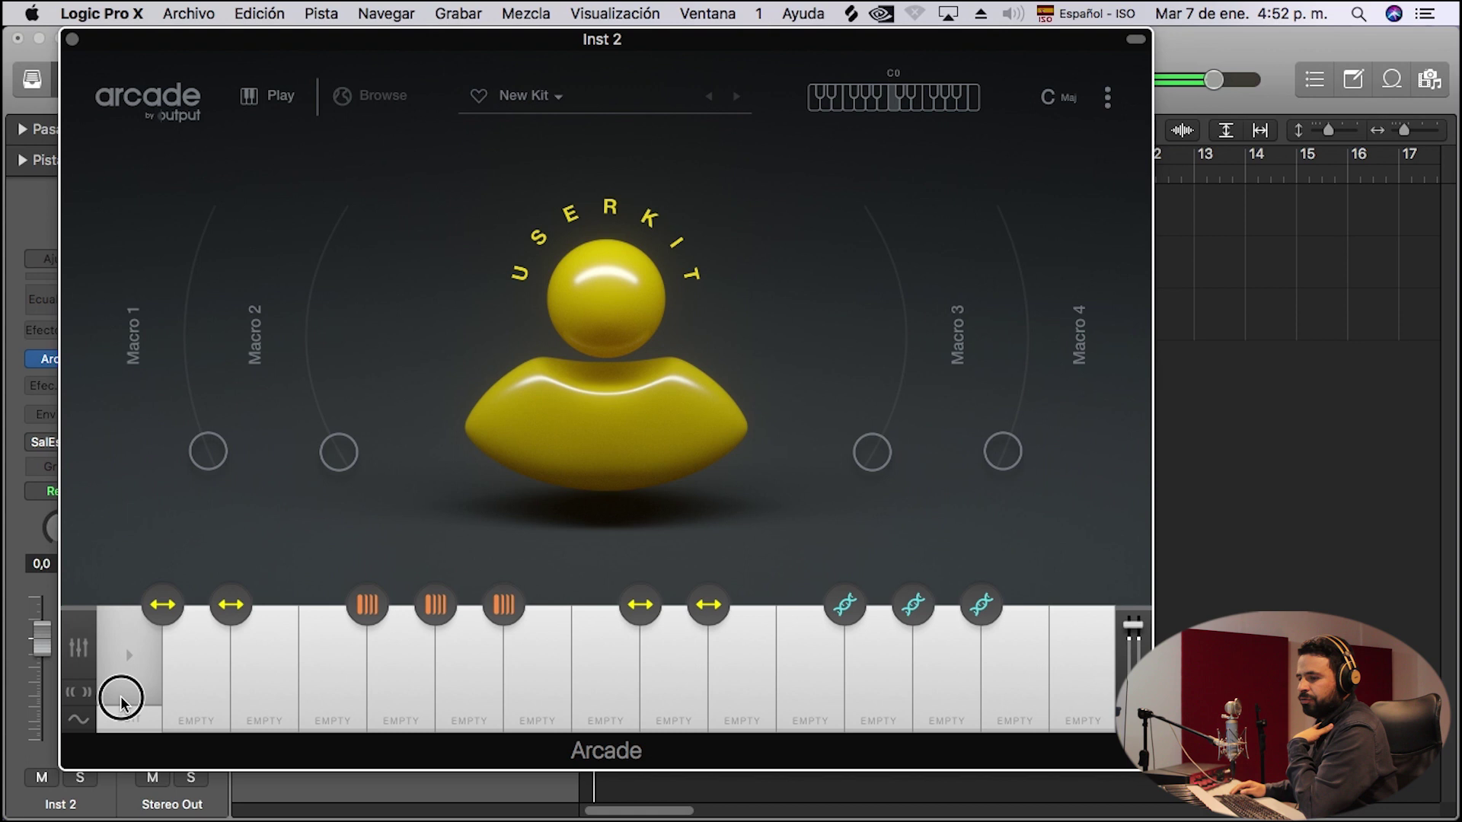
Set the session key to D Maj and audition the first white key again.
{"action": "left_click", "coordinate": [1062, 103]}
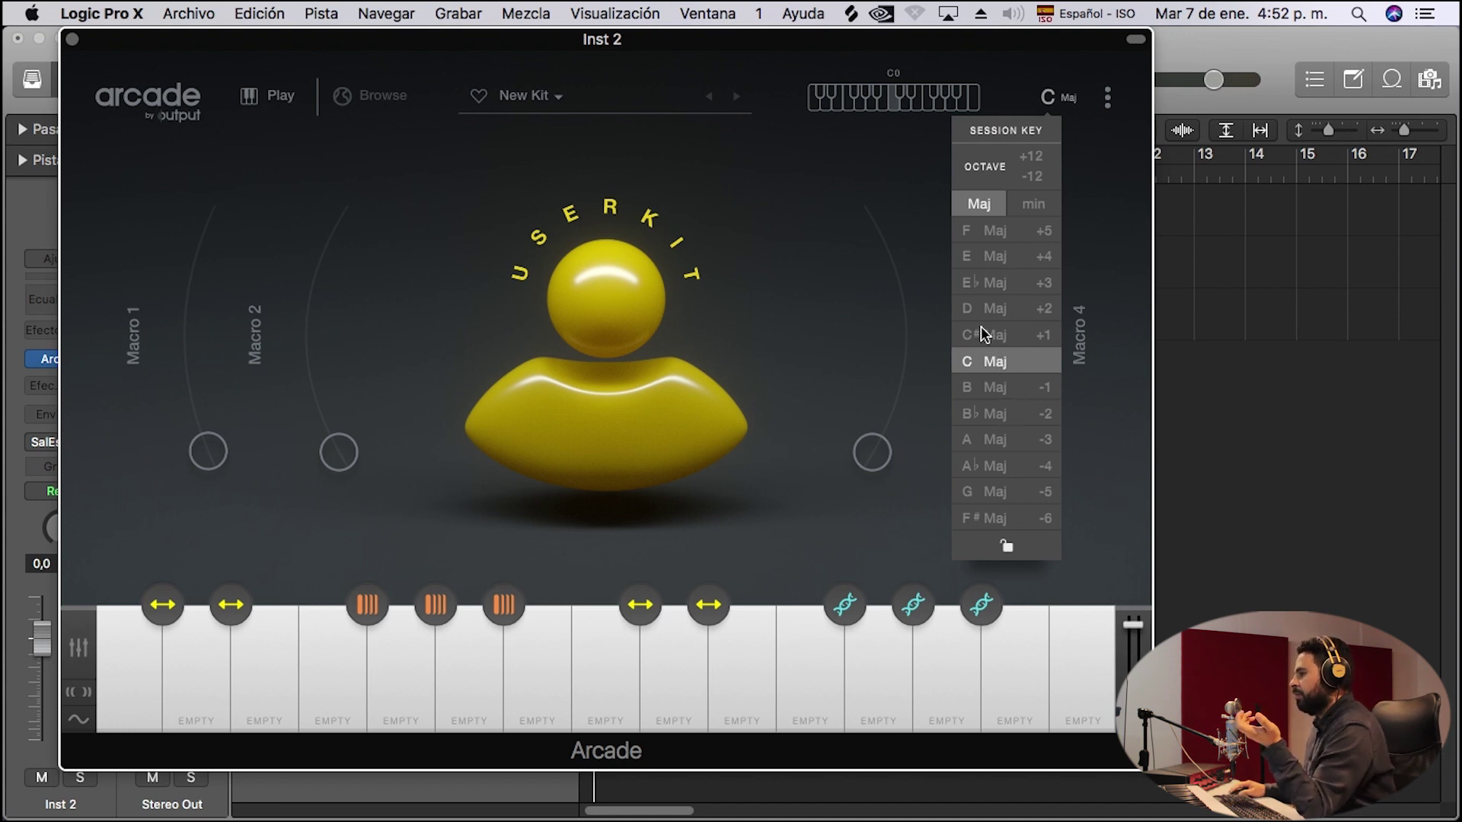
{"action": "left_click", "coordinate": [986, 307]}
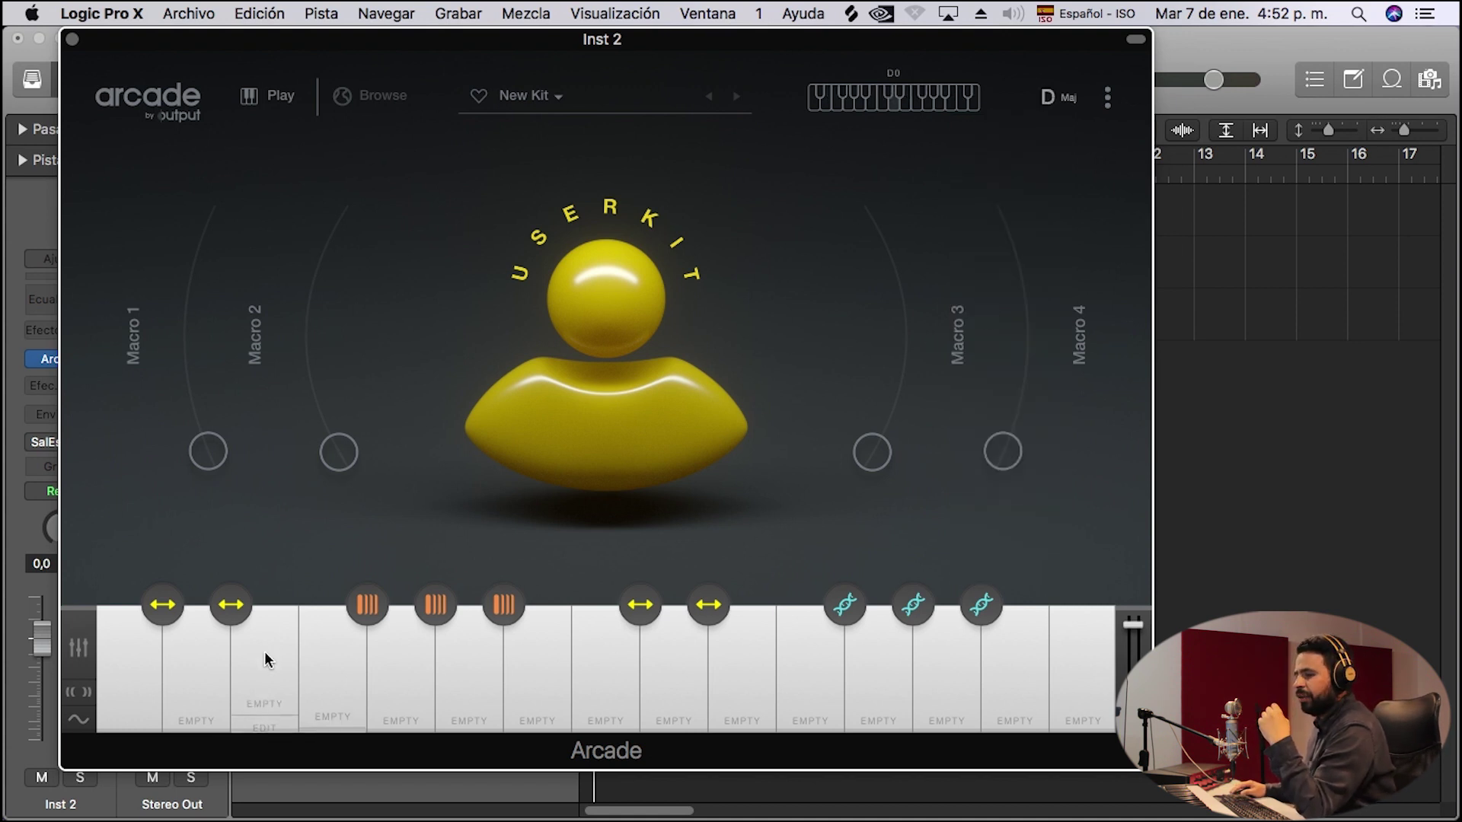
{"action": "left_click", "coordinate": [143, 680]}
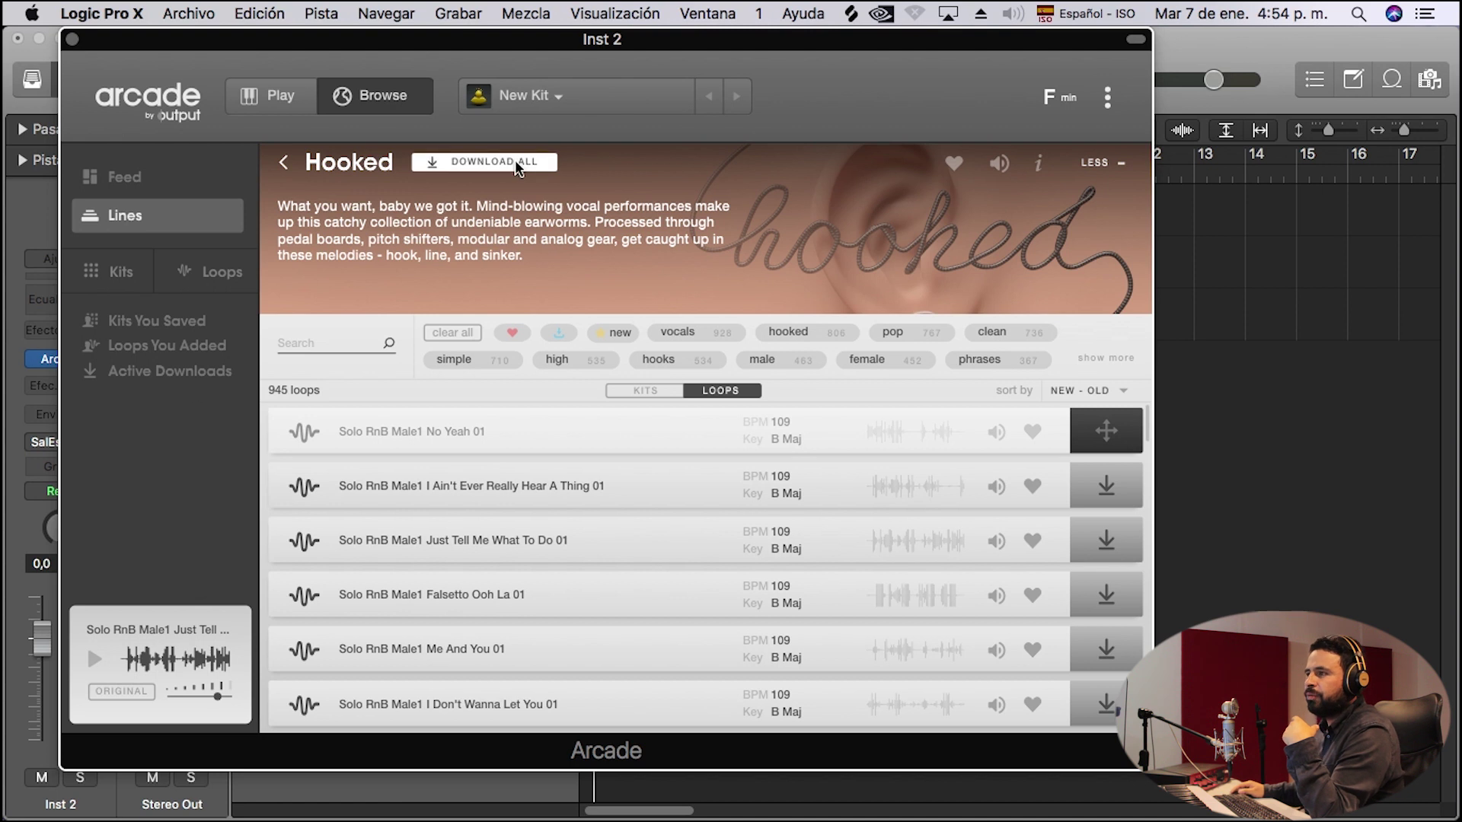
Go back from the Hooked line's kits to its loops and check the session key choices.
{"action": "left_click", "coordinate": [272, 102]}
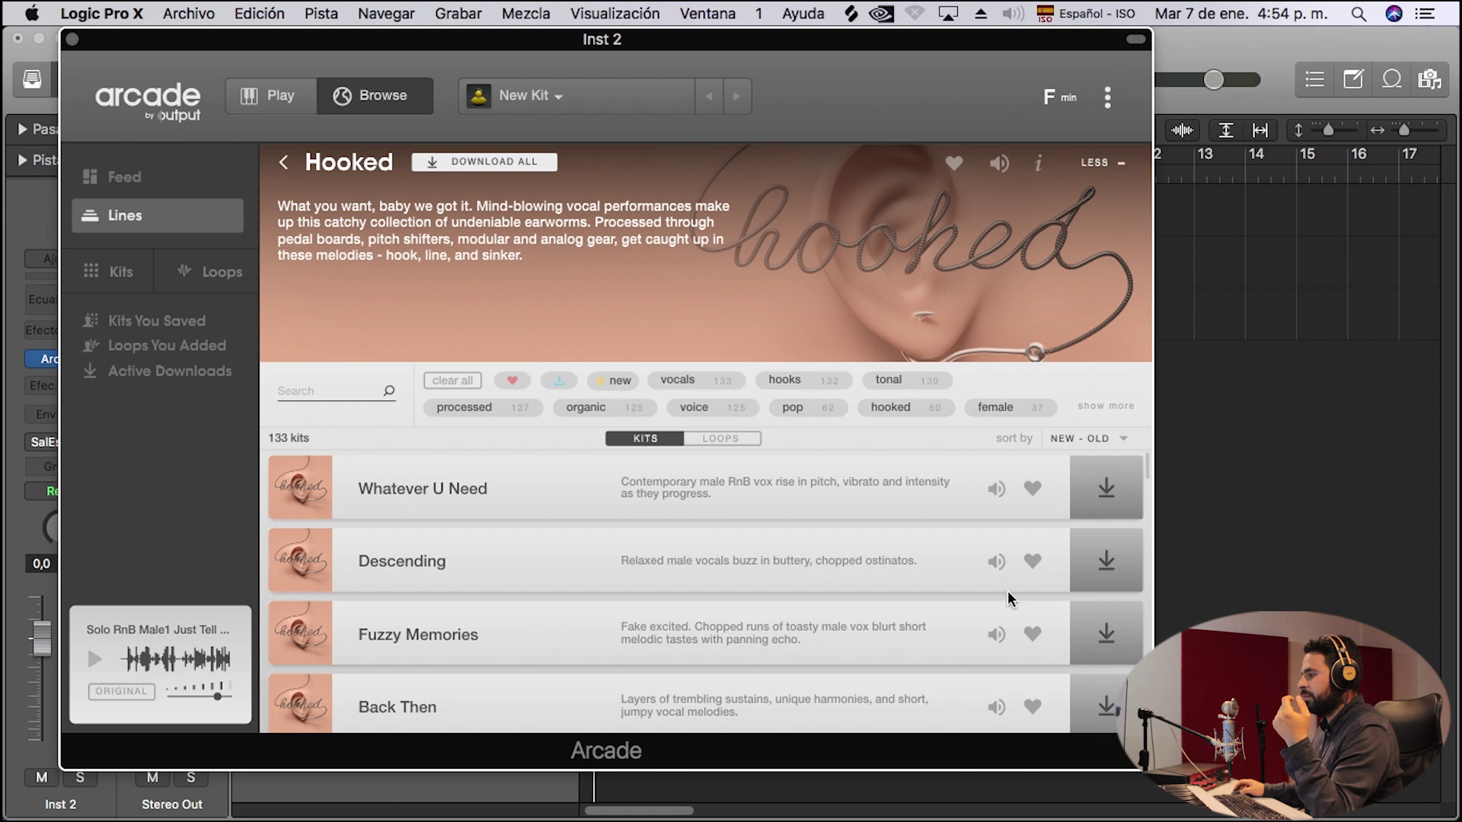
{"action": "scroll", "coordinate": [989, 577], "scroll_direction": "down", "scroll_amount": 1}
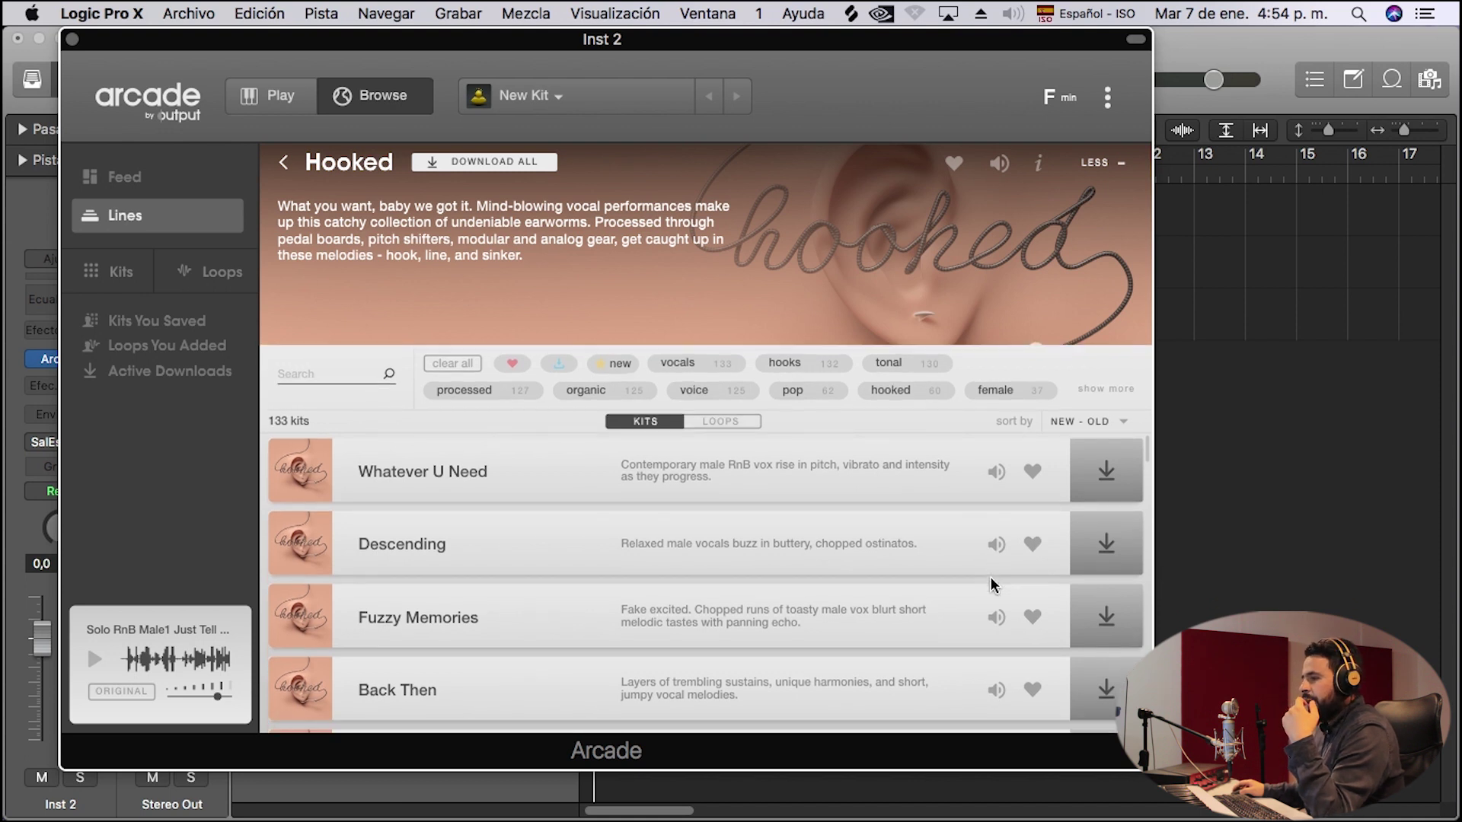
{"action": "left_click", "coordinate": [724, 421]}
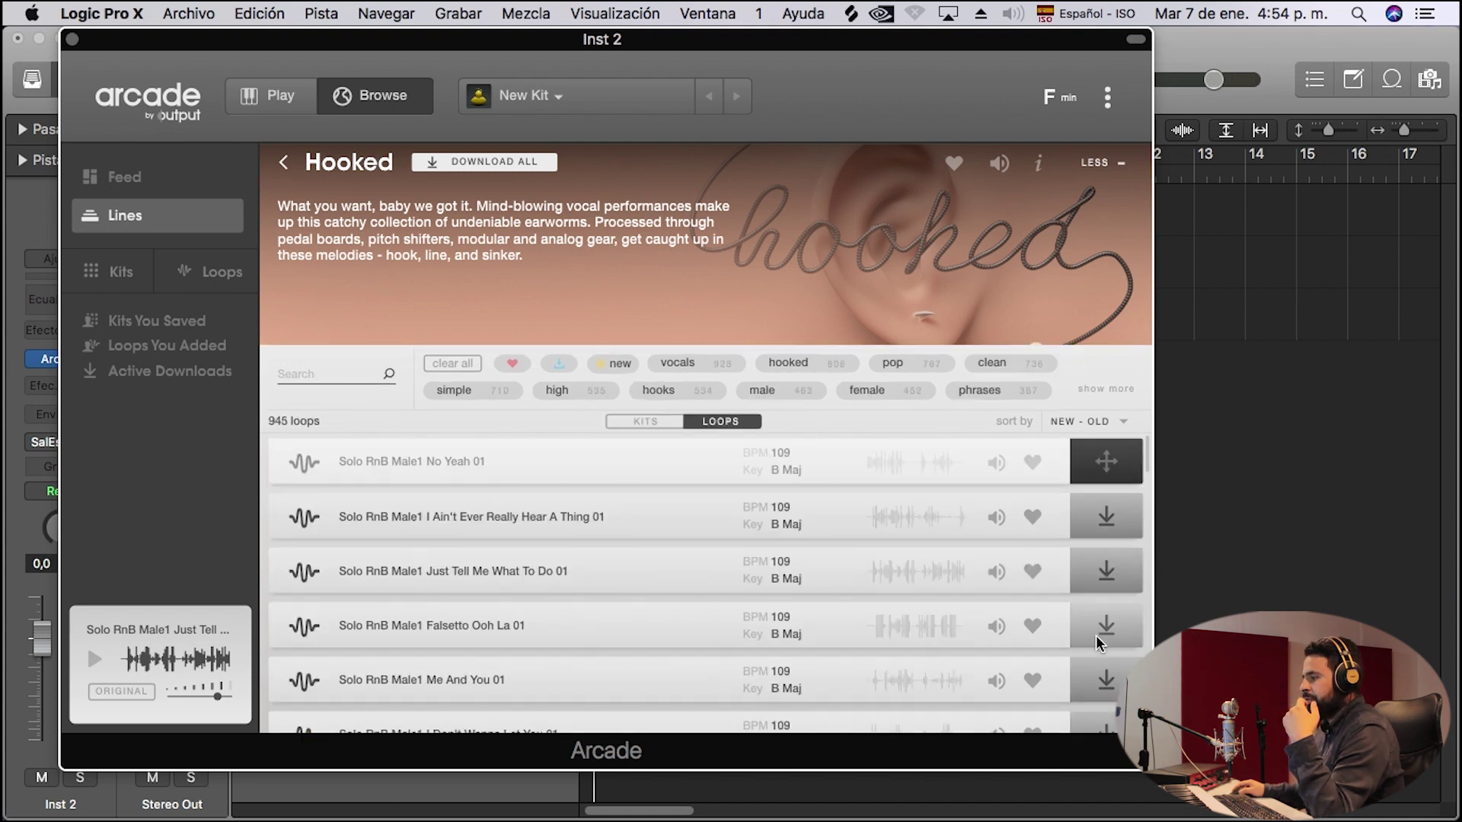
{"action": "left_click", "coordinate": [1051, 96]}
{"action": "left_click", "coordinate": [977, 104]}
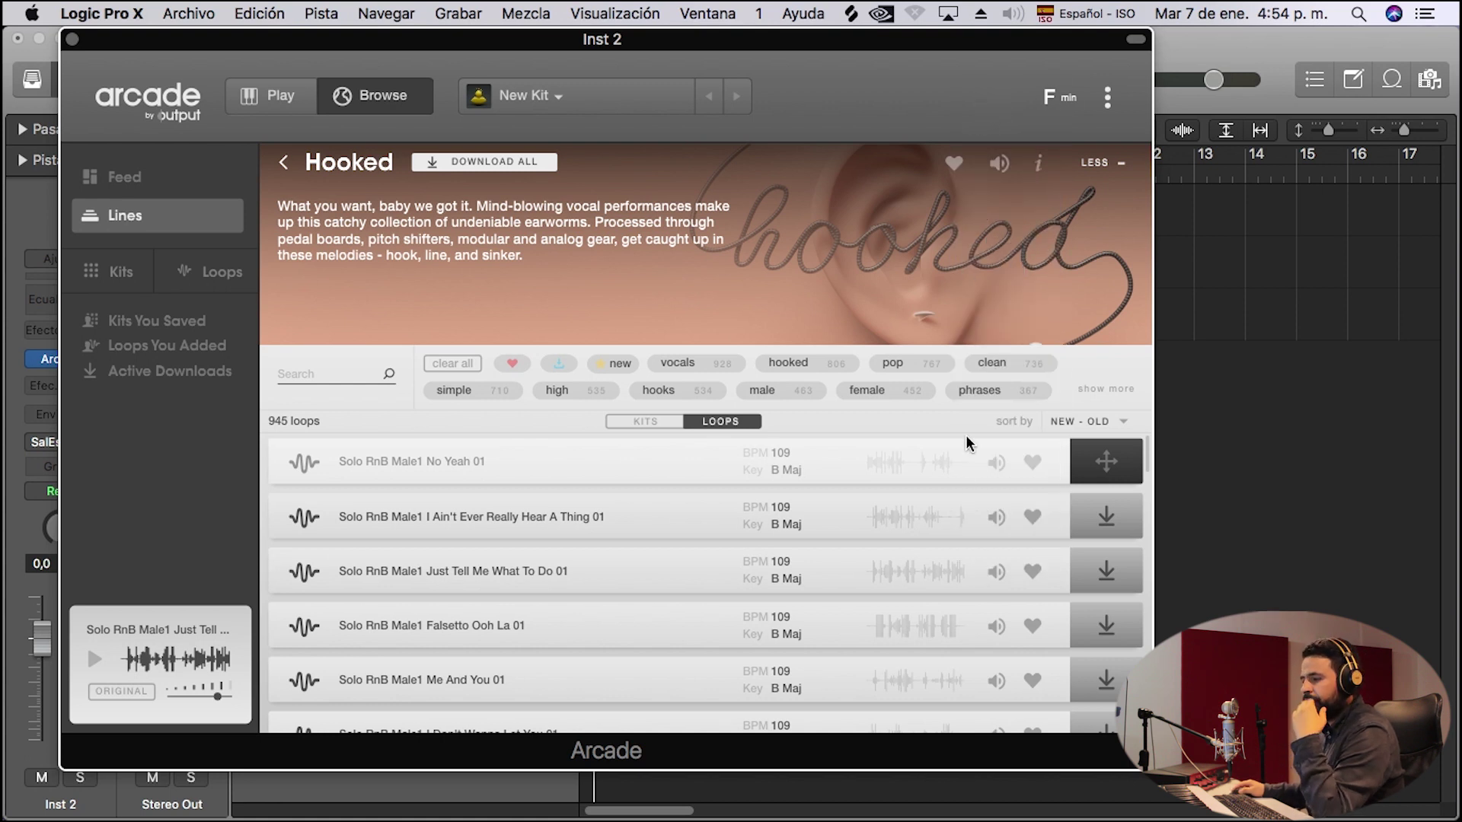
Preview the Falsetto Ooh La 01 and Me And You 01 loops and turn on loading loops in their original key.
{"action": "scroll", "coordinate": [945, 584], "scroll_direction": "down", "scroll_amount": 1}
{"action": "left_click", "coordinate": [994, 624]}
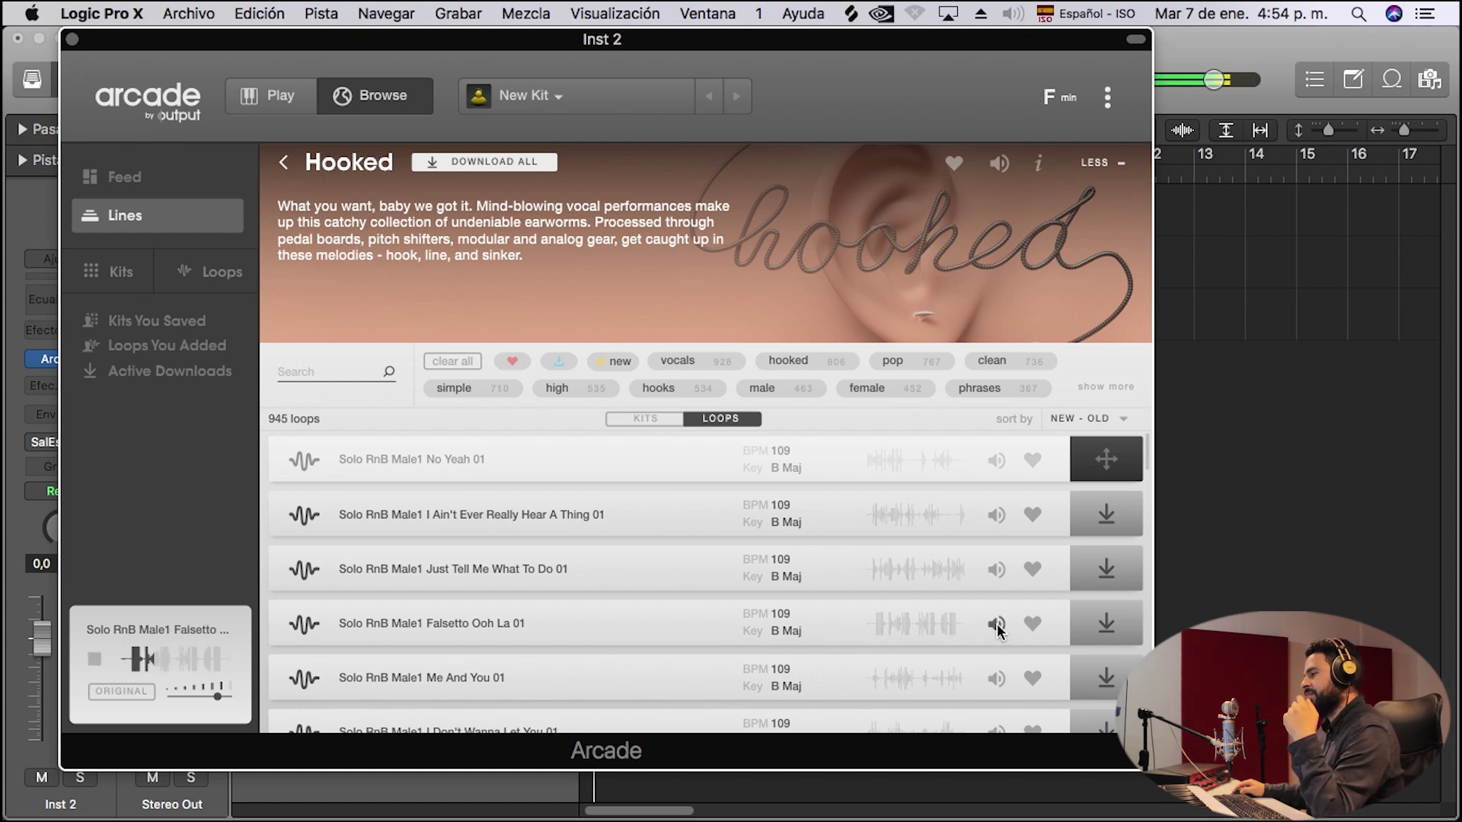
{"action": "scroll", "coordinate": [994, 633], "scroll_direction": "down", "scroll_amount": 3}
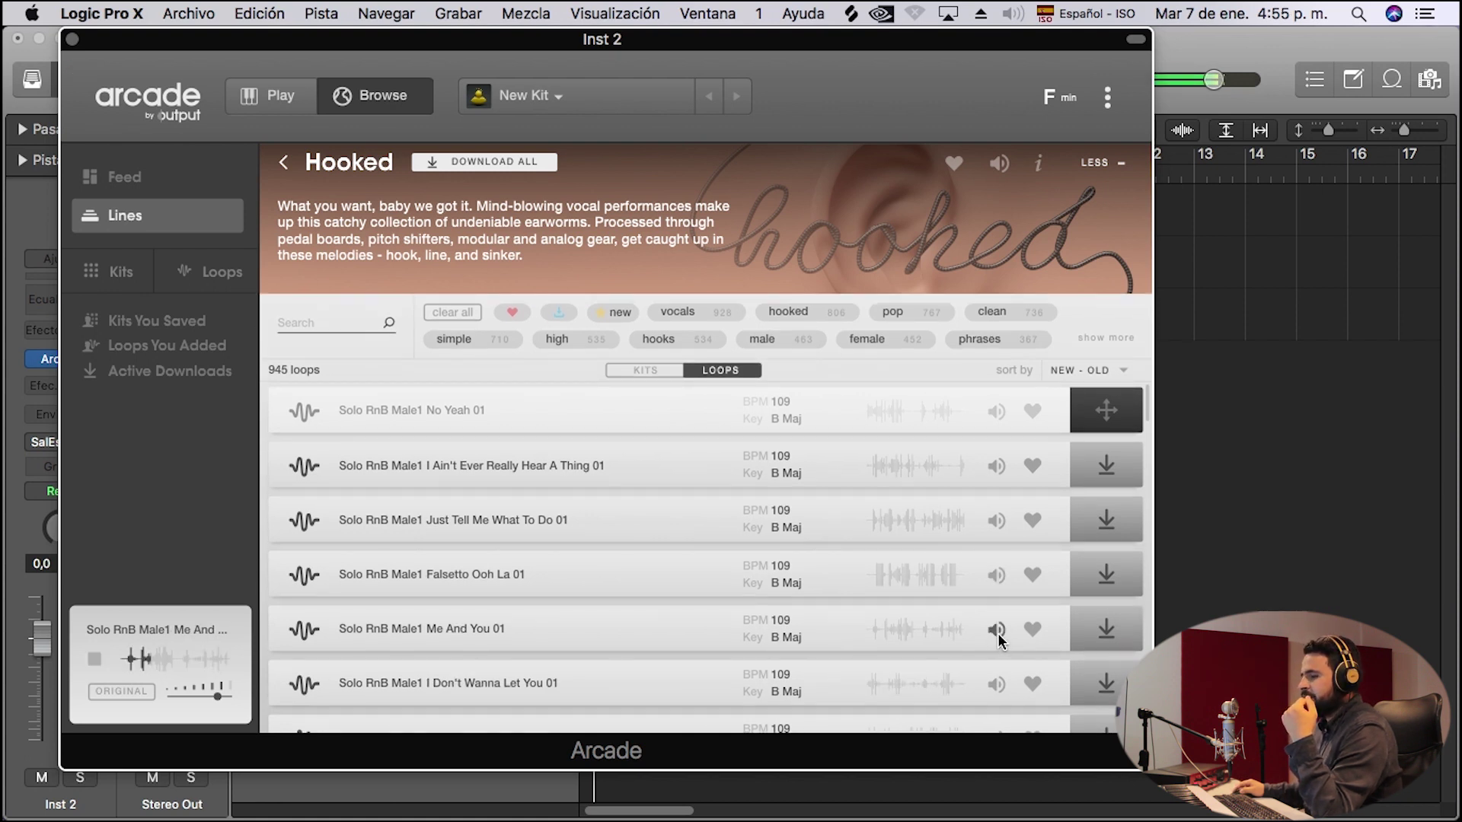
{"action": "left_click", "coordinate": [996, 630]}
{"action": "left_click", "coordinate": [110, 689]}
{"action": "left_click", "coordinate": [94, 660]}
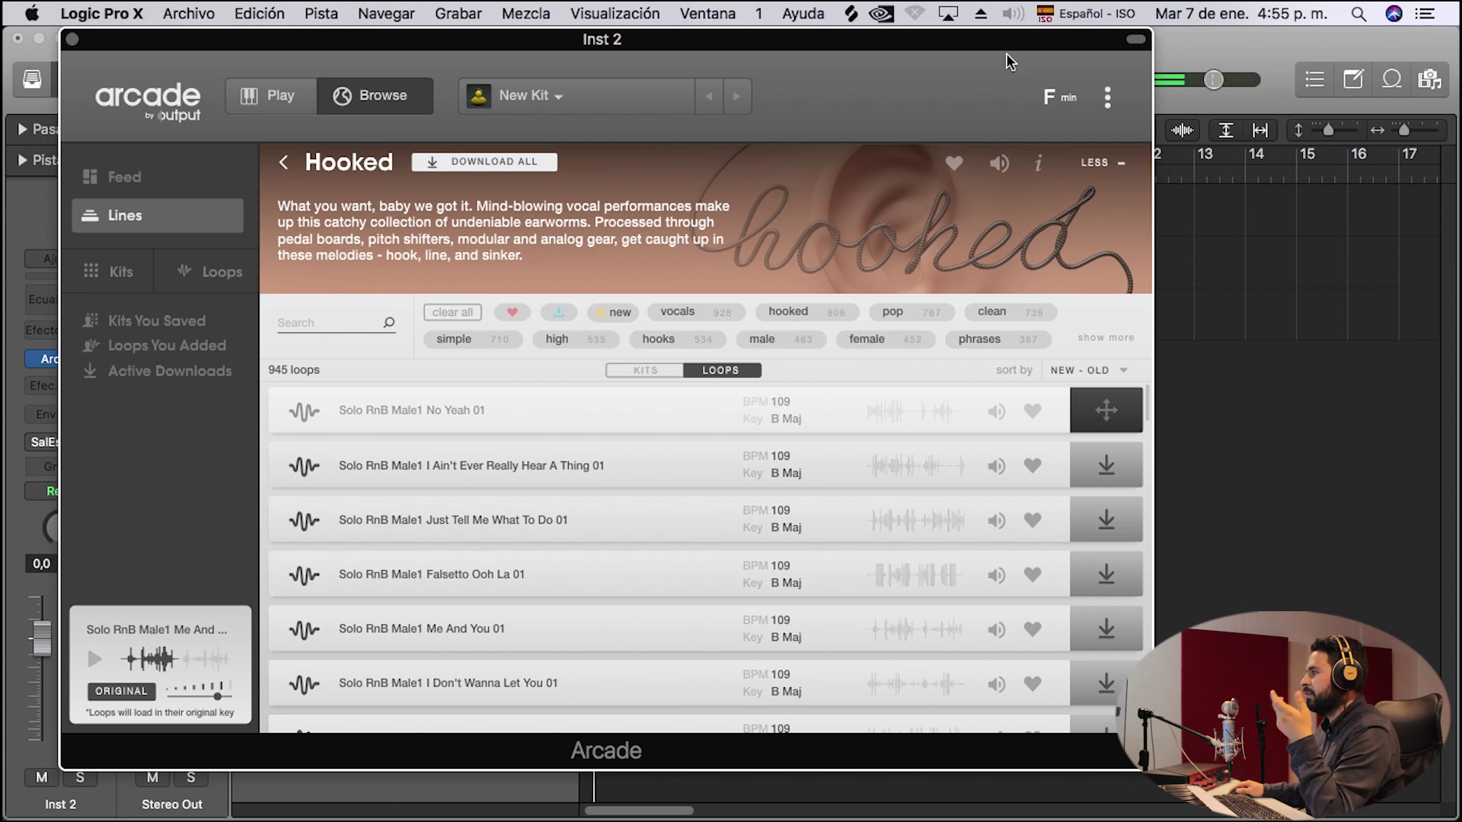
Review the session key list, browse further down the Hooked loops, and preview Both RnB Male Yeah Yeah Octave 01.
{"action": "left_click", "coordinate": [1050, 100]}
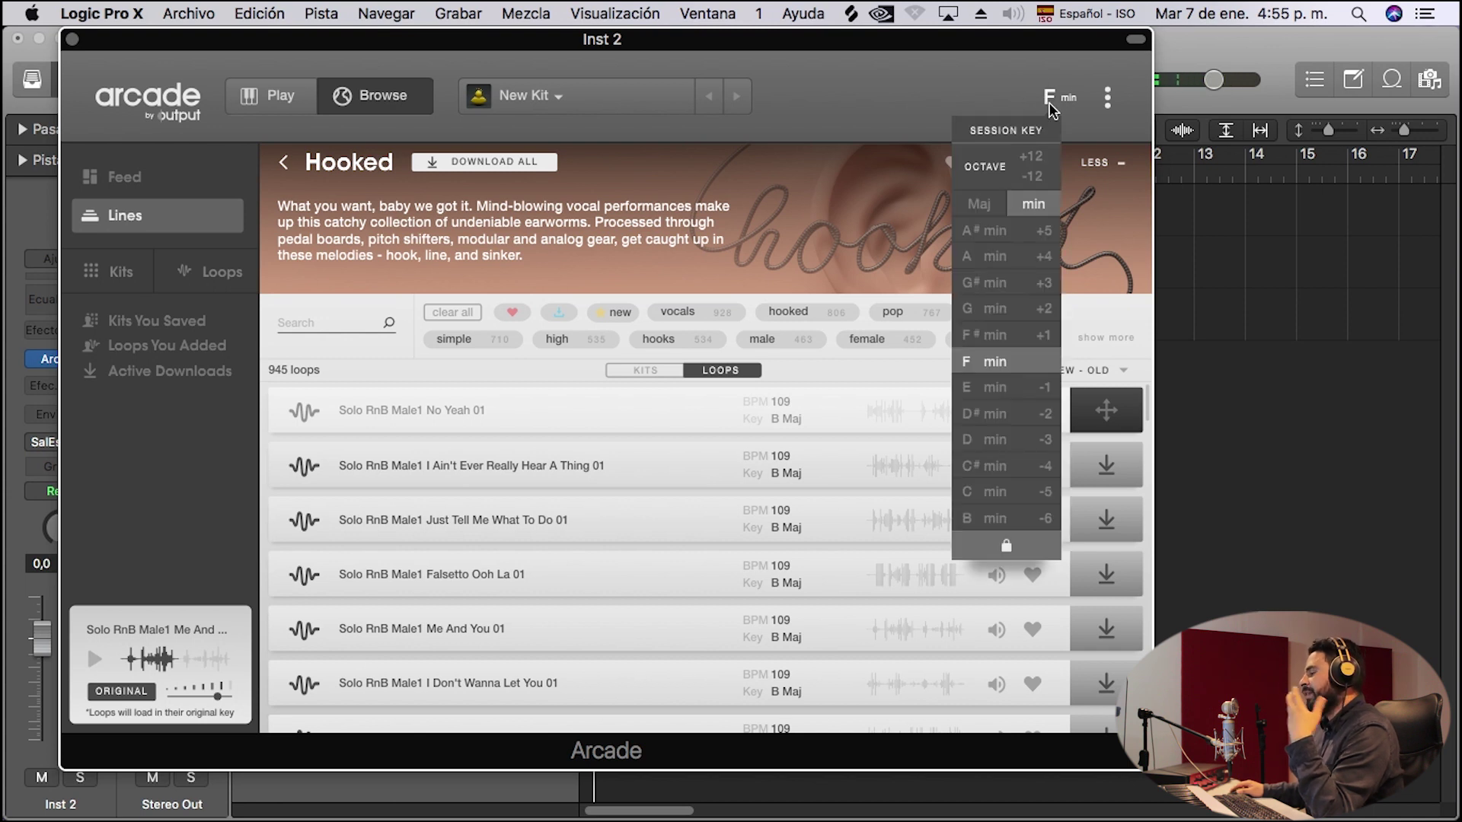
{"action": "left_click", "coordinate": [948, 67]}
{"action": "scroll", "coordinate": [872, 487], "scroll_direction": "down", "scroll_amount": 1}
{"action": "scroll", "coordinate": [863, 592], "scroll_direction": "down", "scroll_amount": 5}
{"action": "scroll", "coordinate": [838, 550], "scroll_direction": "down", "scroll_amount": 15}
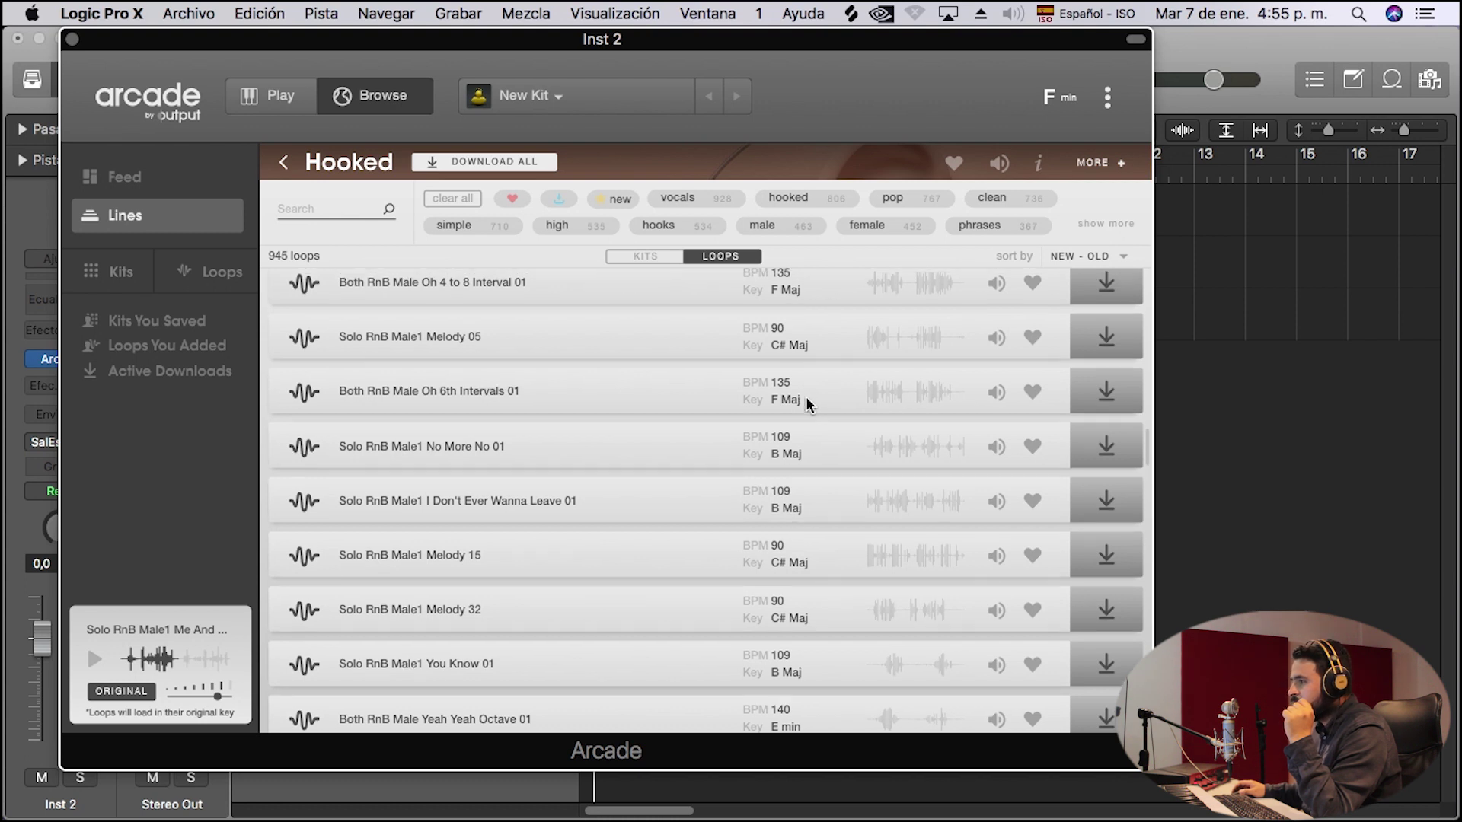
{"action": "scroll", "coordinate": [807, 401], "scroll_direction": "down", "scroll_amount": 3}
{"action": "scroll", "coordinate": [809, 405], "scroll_direction": "down", "scroll_amount": 4}
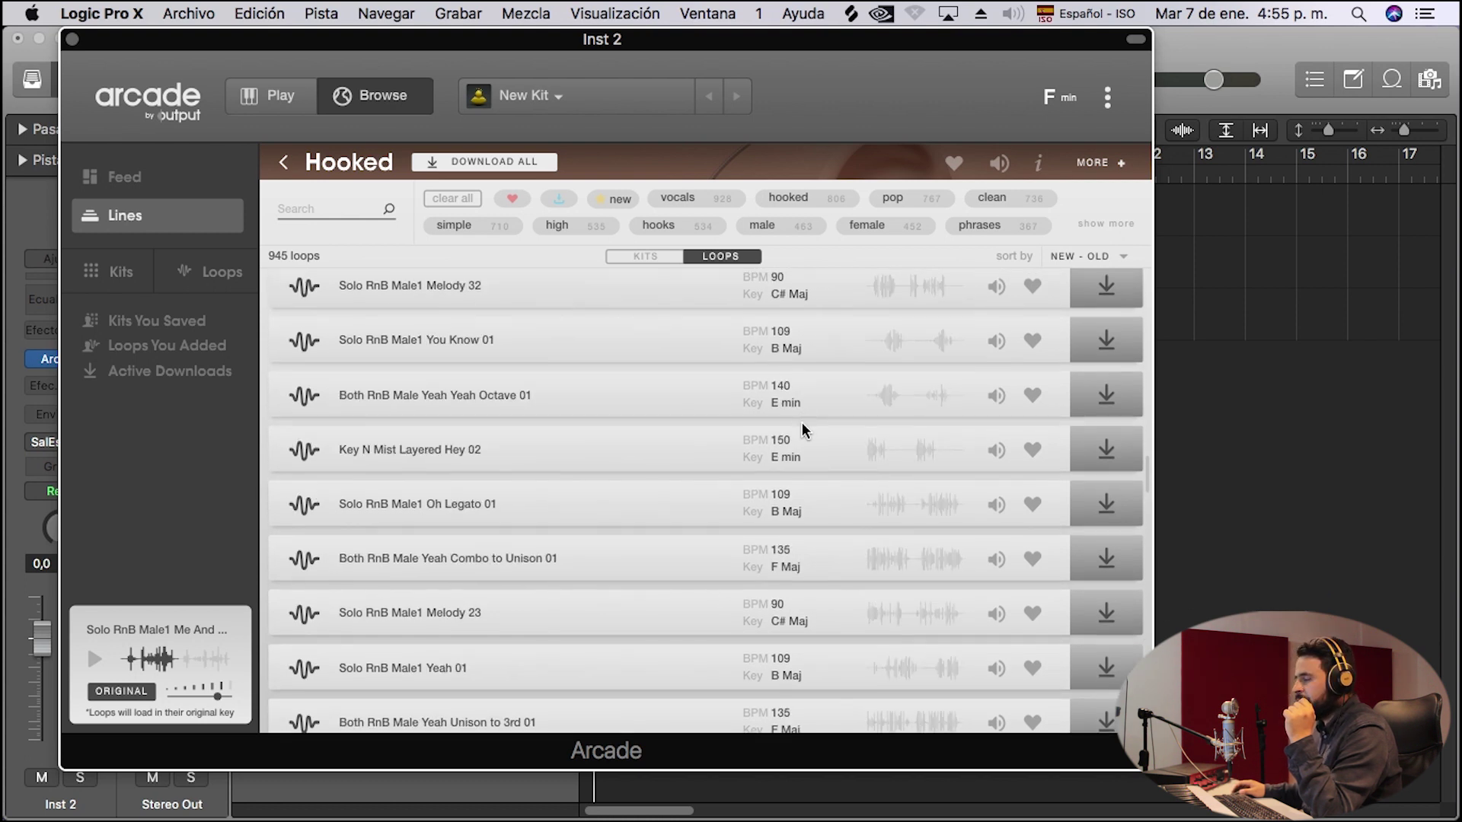
{"action": "left_click", "coordinate": [995, 396]}
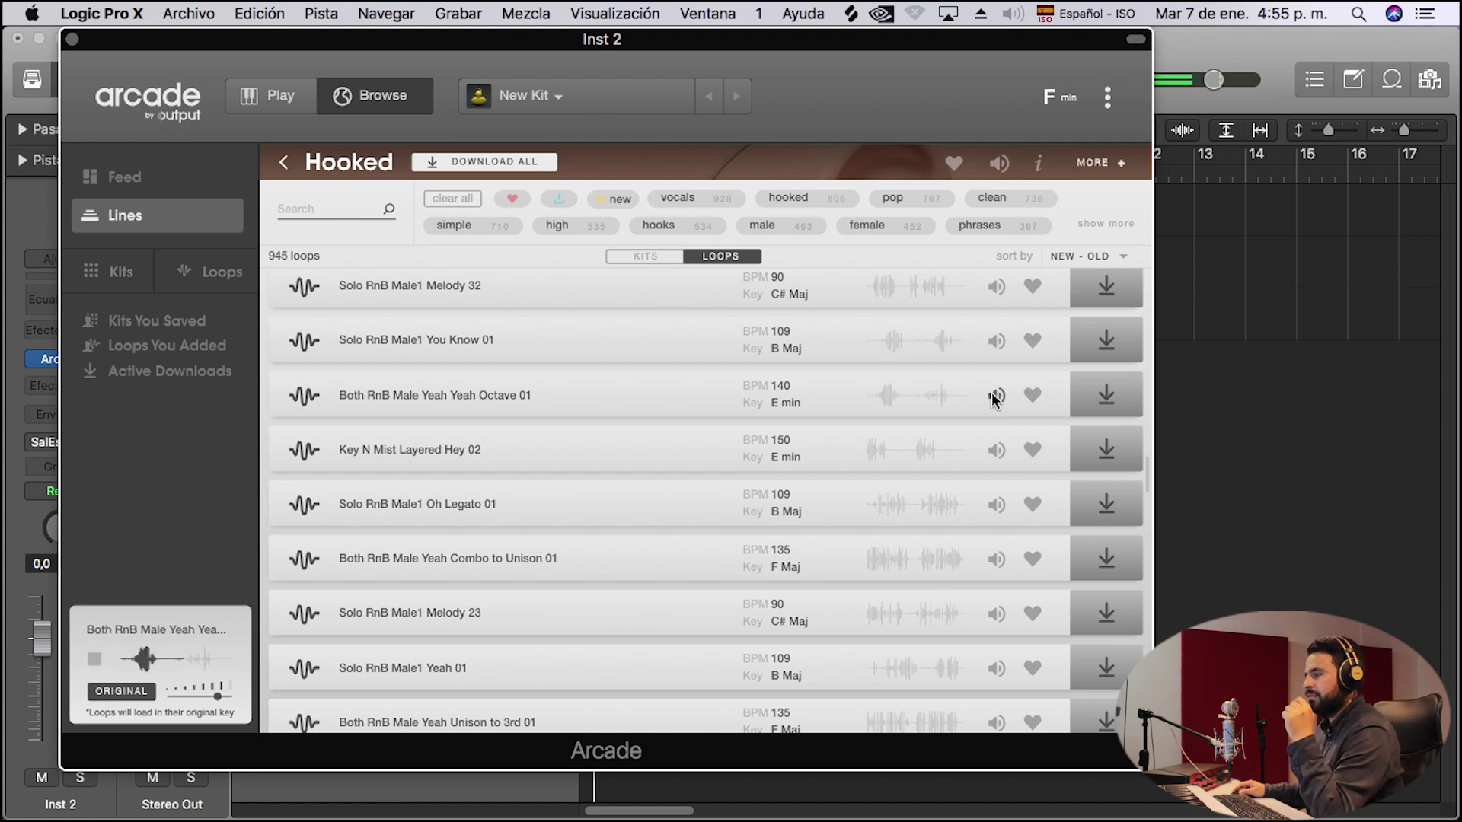
Download the Both RnB Male Yeah Yeah Octave 01 loop, place it on the second white key, and open it for editing.
{"action": "left_click", "coordinate": [1098, 394]}
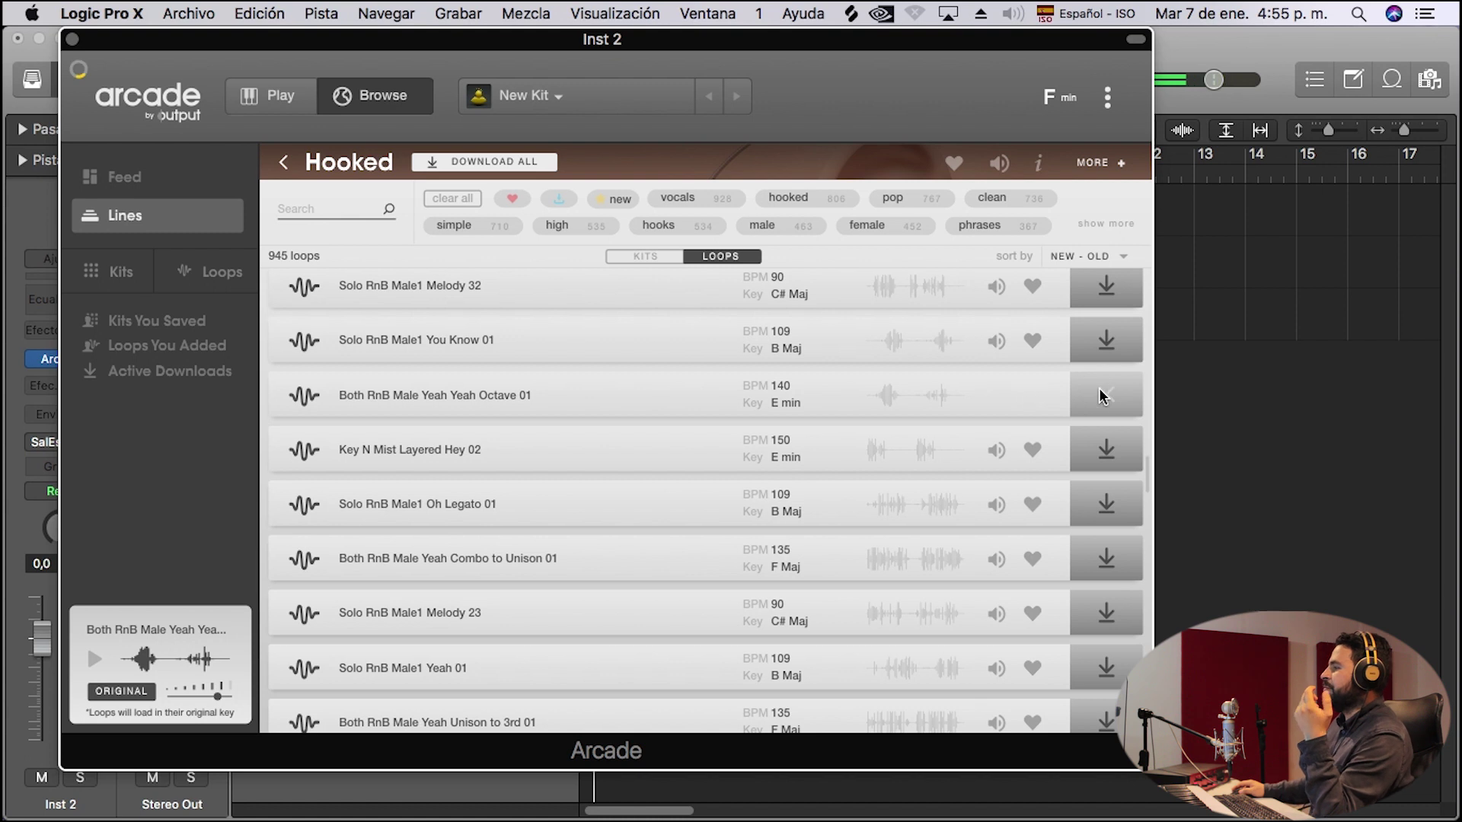
{"action": "left_click_drag", "start_coordinate": [1099, 395], "coordinate": [190, 707]}
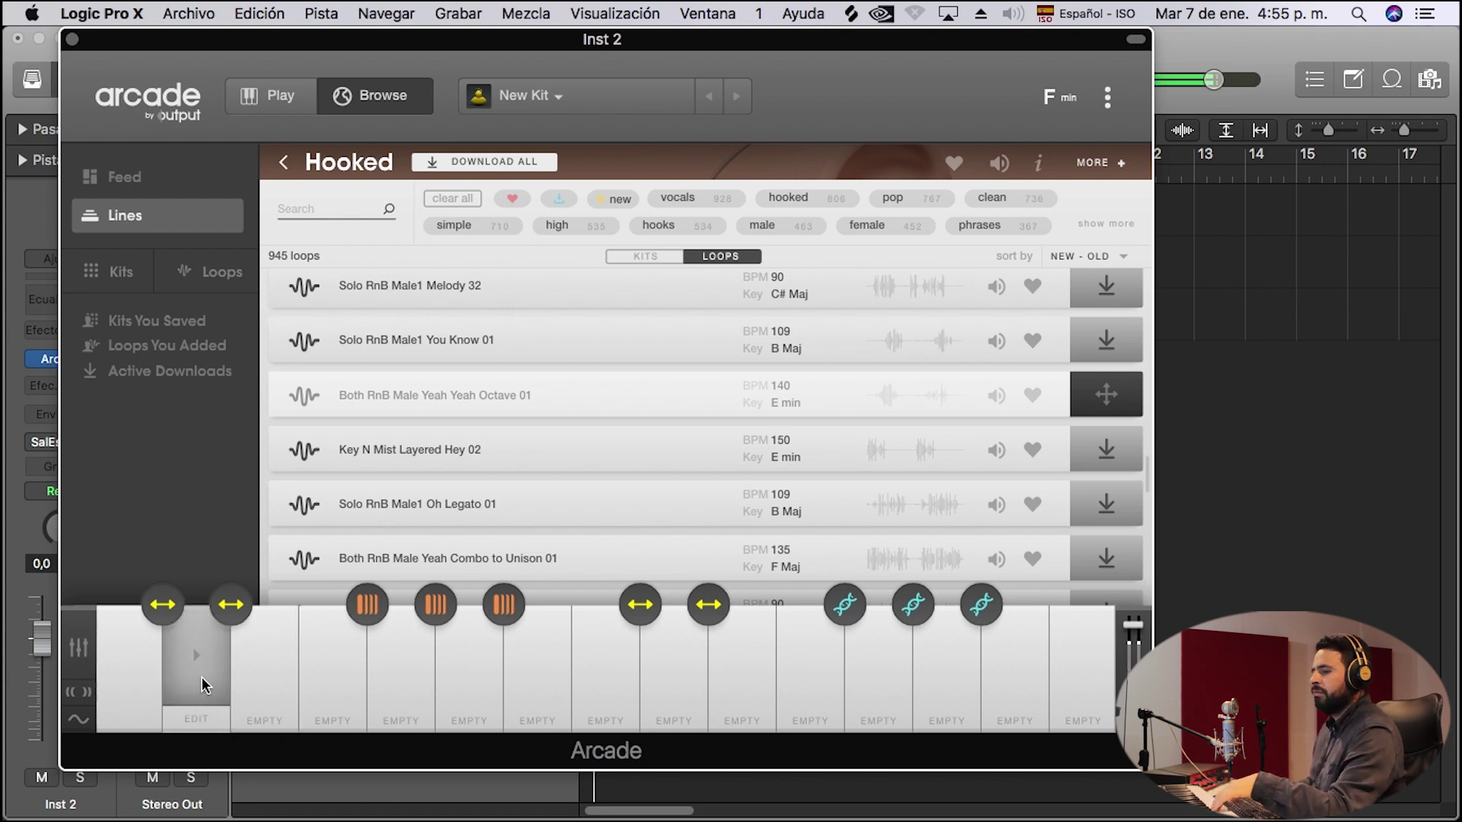
{"action": "left_click", "coordinate": [196, 719]}
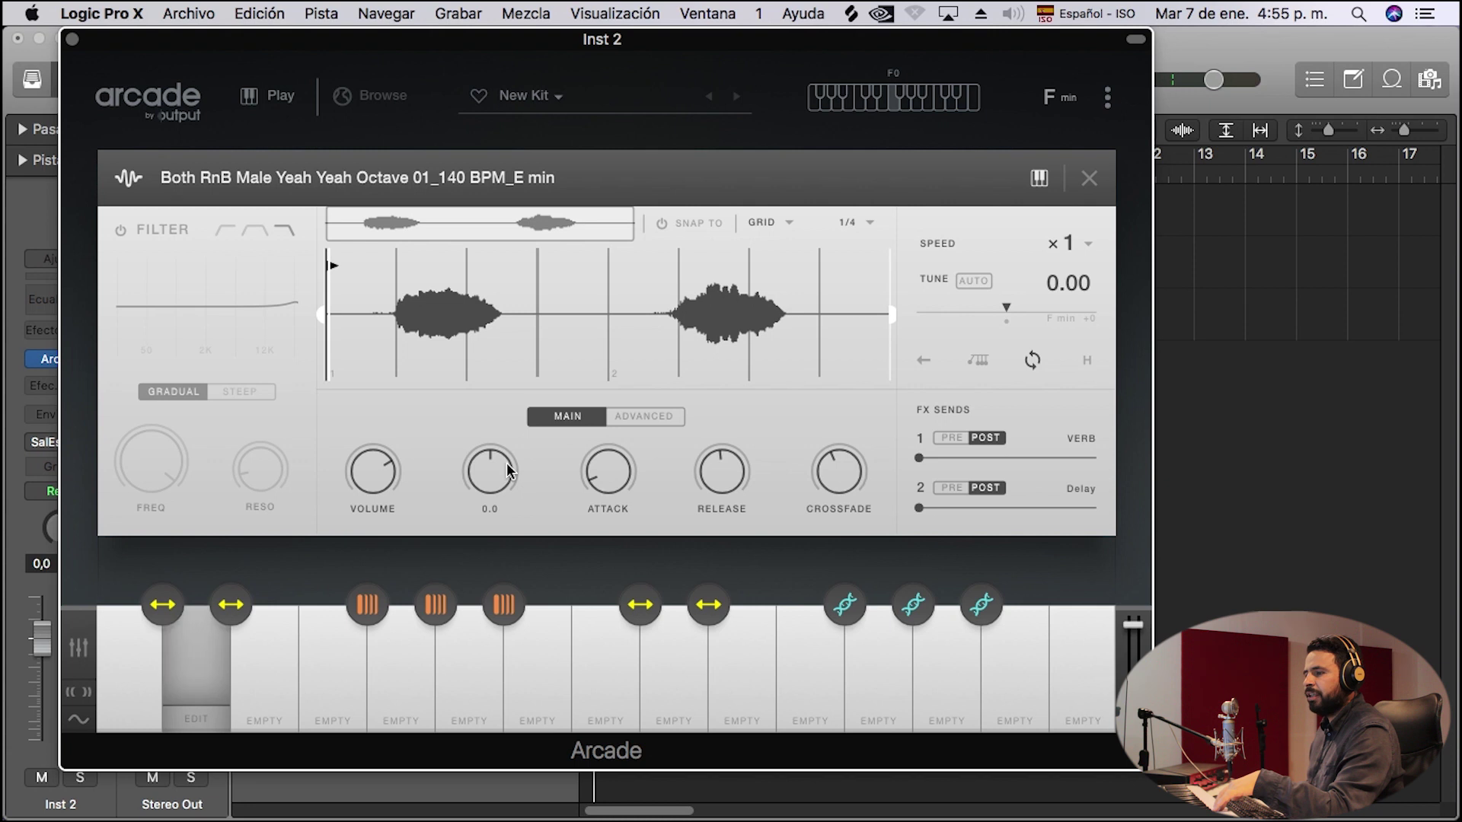
Set the loop editor's snap grid to 1/8 and move the start marker two grid divisions in, to the first vocal hit.
{"action": "mouse_move", "coordinate": [327, 265]}
{"action": "left_mouse_down"}
{"action": "mouse_move", "coordinate": [500, 271]}
{"action": "mouse_move", "coordinate": [313, 307]}
{"action": "mouse_move", "coordinate": [389, 307]}
{"action": "mouse_move", "coordinate": [408, 261]}
{"action": "mouse_move", "coordinate": [327, 270]}
{"action": "left_mouse_up"}
{"action": "left_click", "coordinate": [860, 223]}
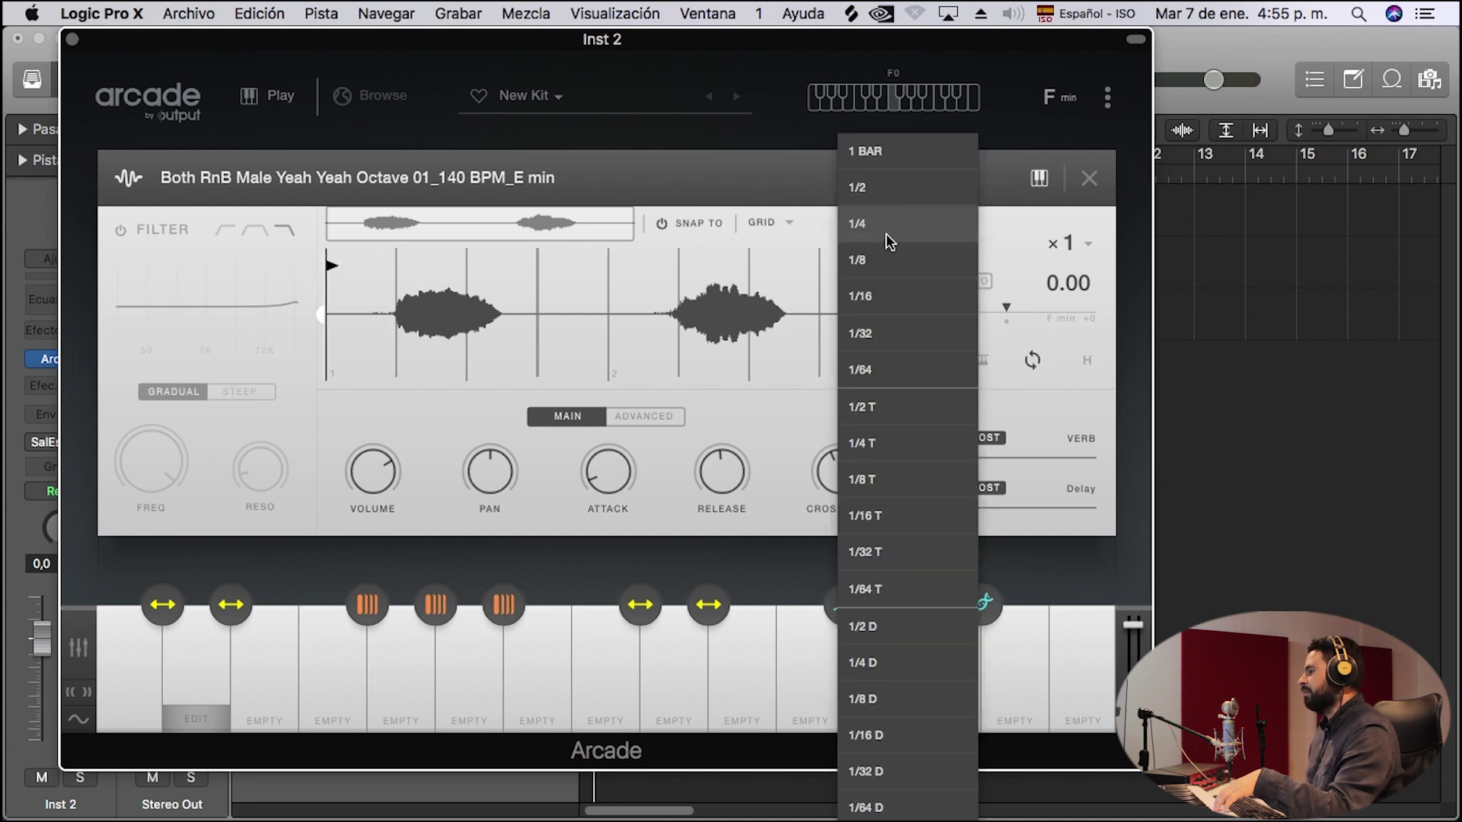
{"action": "left_click", "coordinate": [882, 261]}
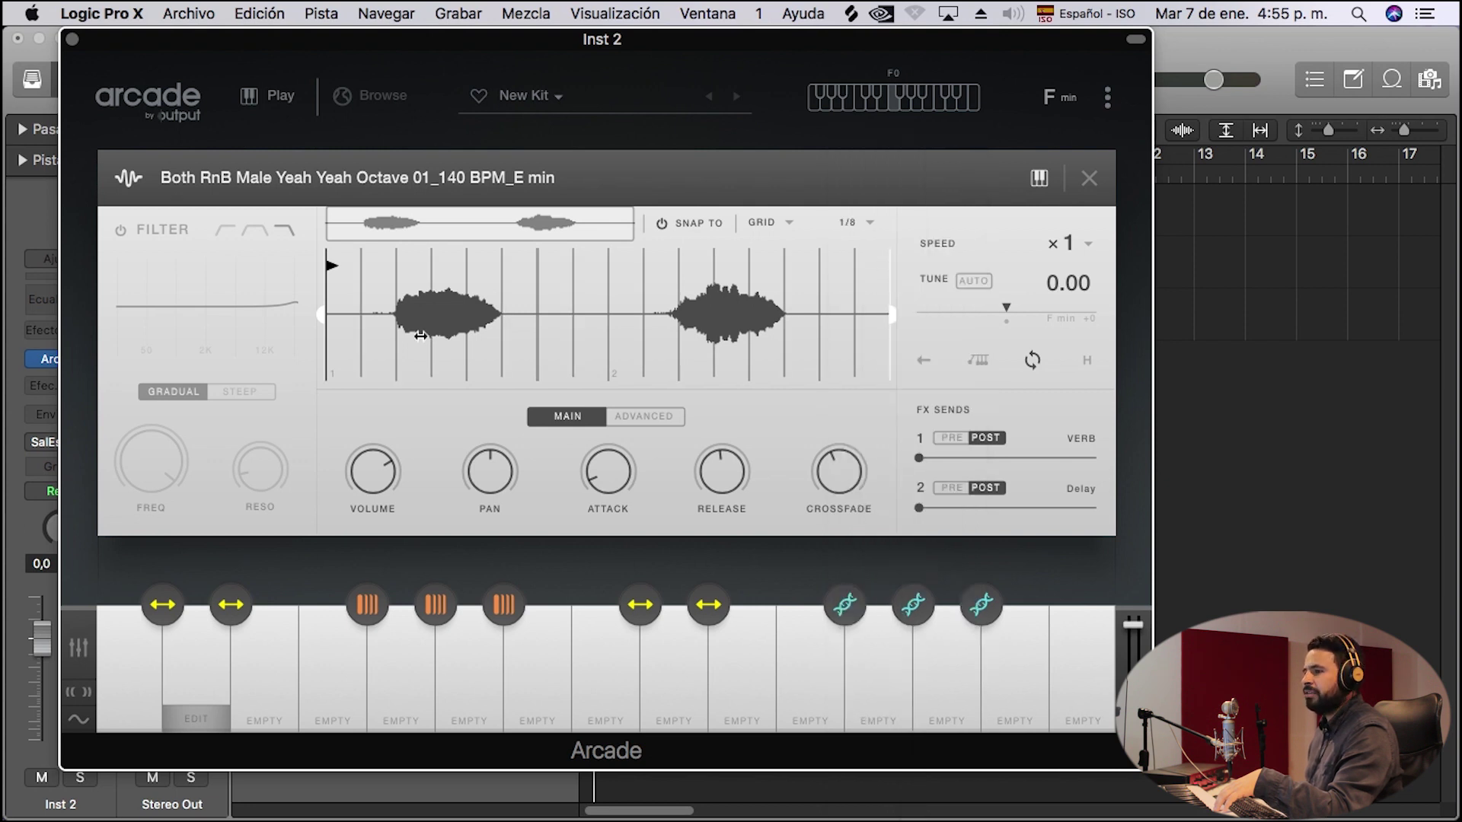
{"action": "mouse_move", "coordinate": [333, 274]}
{"action": "left_mouse_down"}
{"action": "mouse_move", "coordinate": [417, 267]}
{"action": "mouse_move", "coordinate": [366, 271]}
{"action": "mouse_move", "coordinate": [386, 266]}
{"action": "left_mouse_up"}
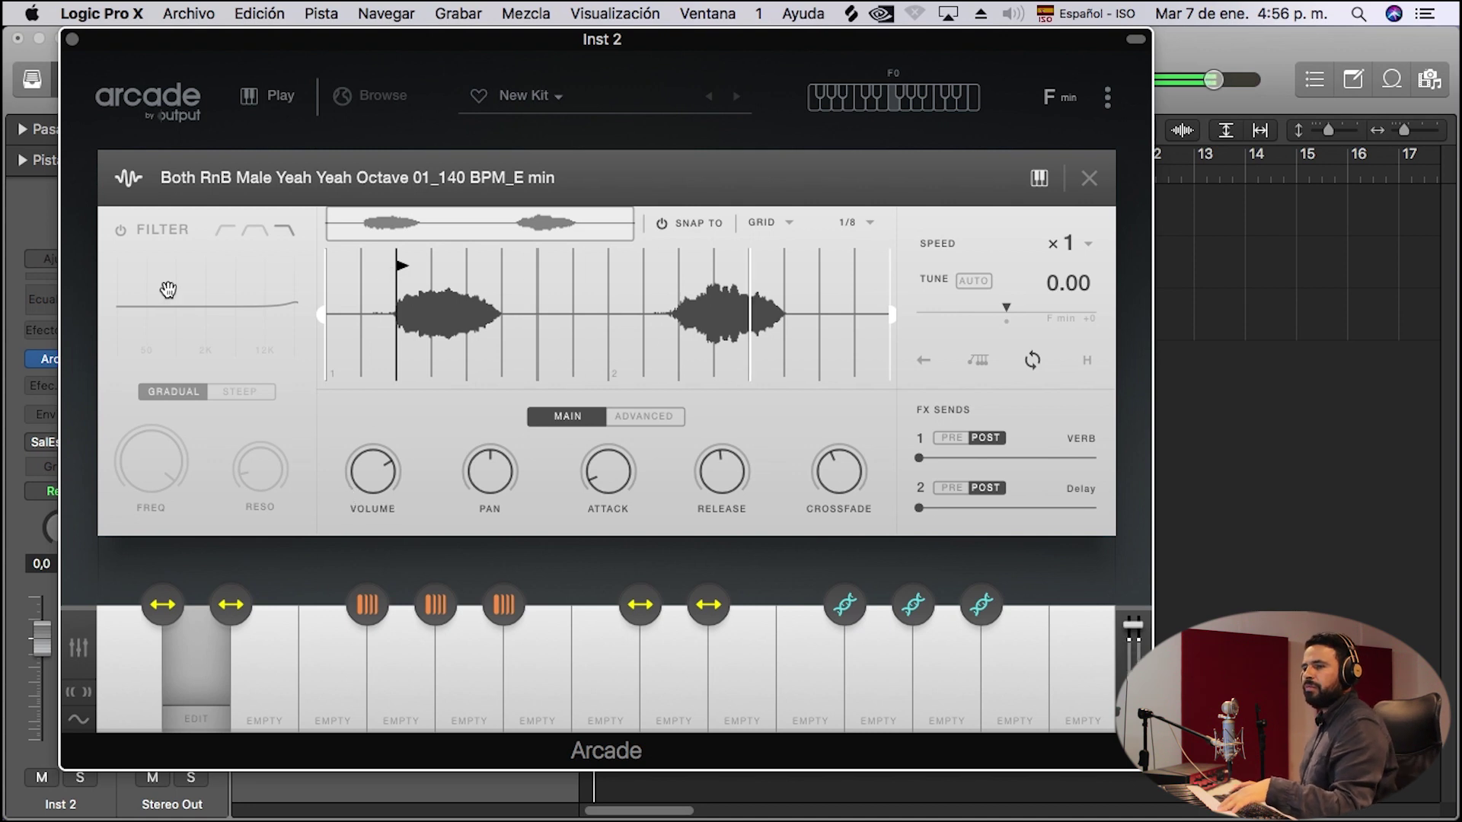
Try the loop's filter with a lower frequency, higher resonance and band-pass shape, and switch it off.
{"action": "left_click", "coordinate": [124, 231]}
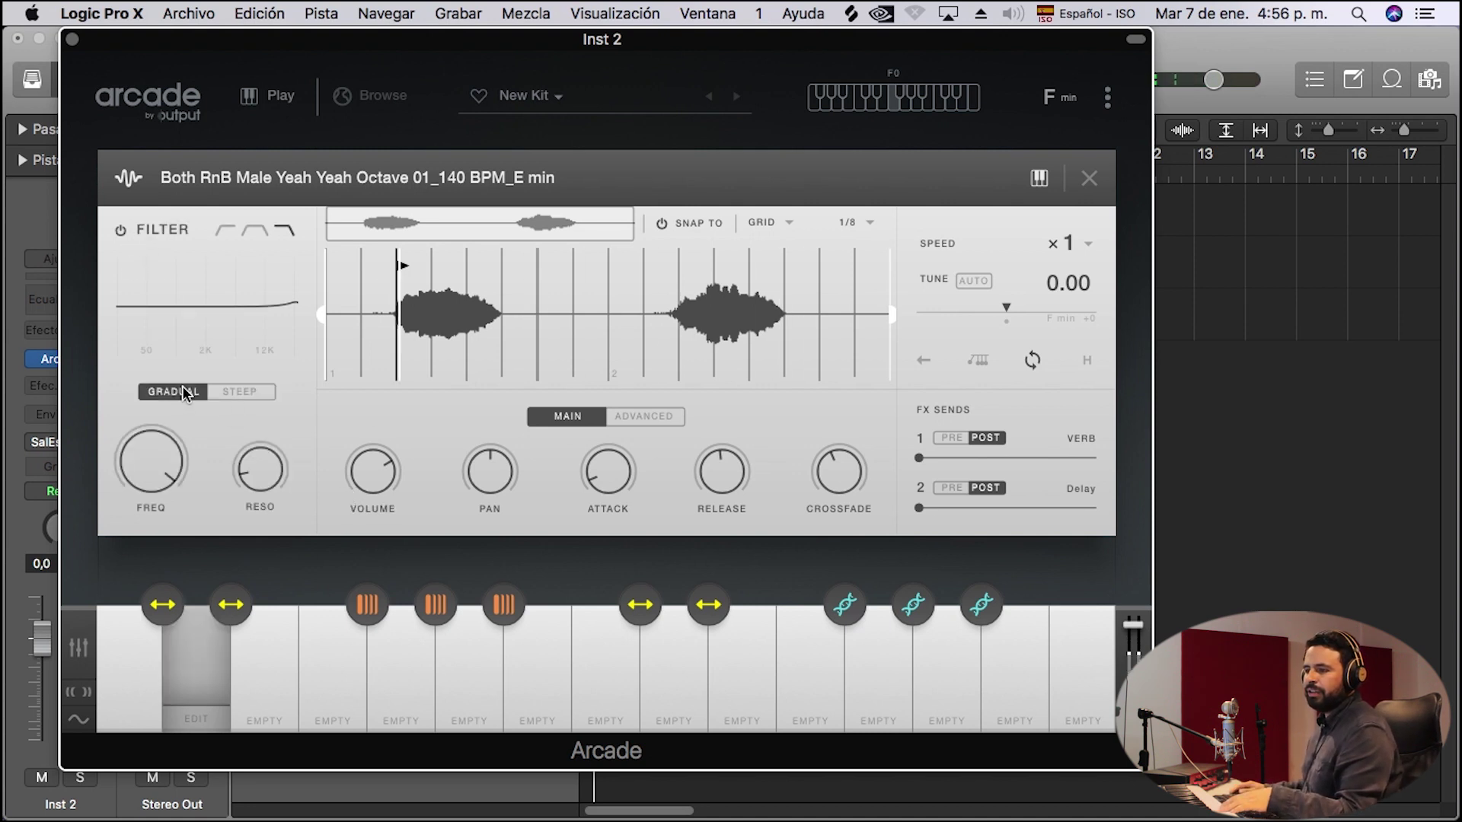
{"action": "left_click_drag", "start_coordinate": [158, 480], "coordinate": [170, 518]}
{"action": "left_click_drag", "start_coordinate": [252, 476], "coordinate": [254, 402]}
{"action": "left_click", "coordinate": [254, 233]}
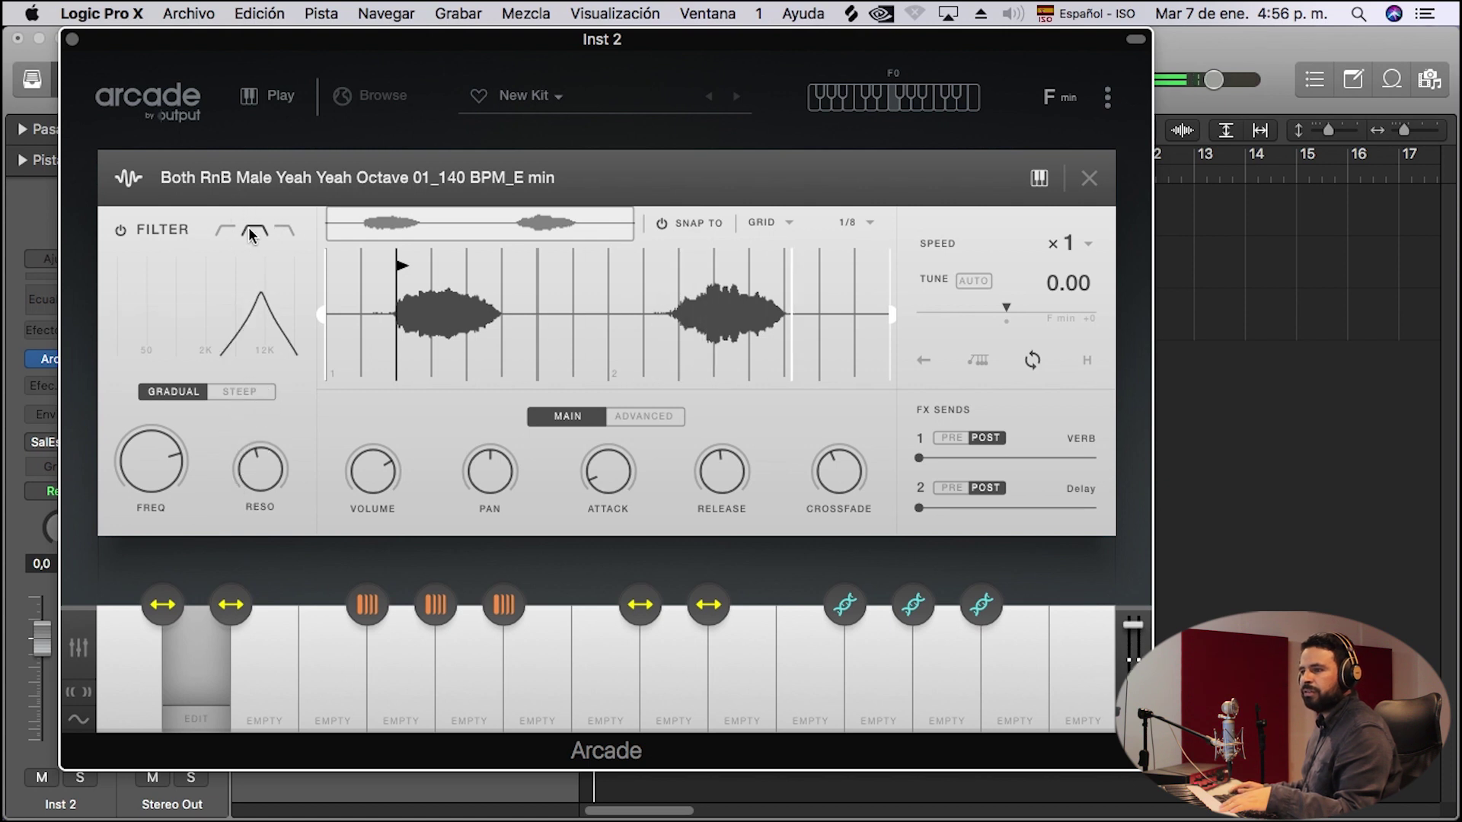
{"action": "left_click", "coordinate": [219, 234]}
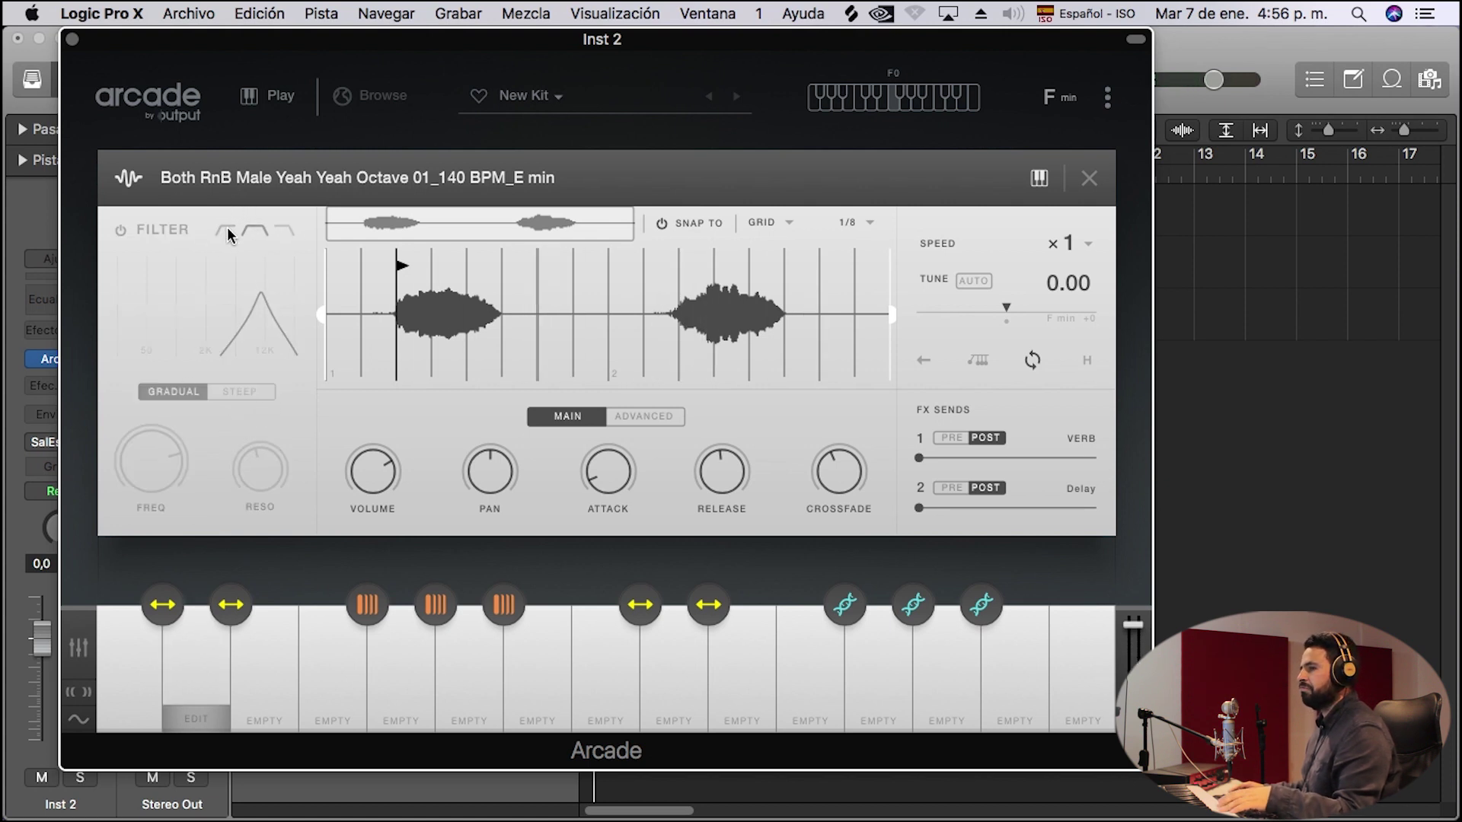
Switch the vocal loop's filter back on, try the high-pass and band-pass shapes, choose low-pass, and raise the resonance.
{"action": "left_click", "coordinate": [121, 230]}
{"action": "left_click", "coordinate": [225, 231]}
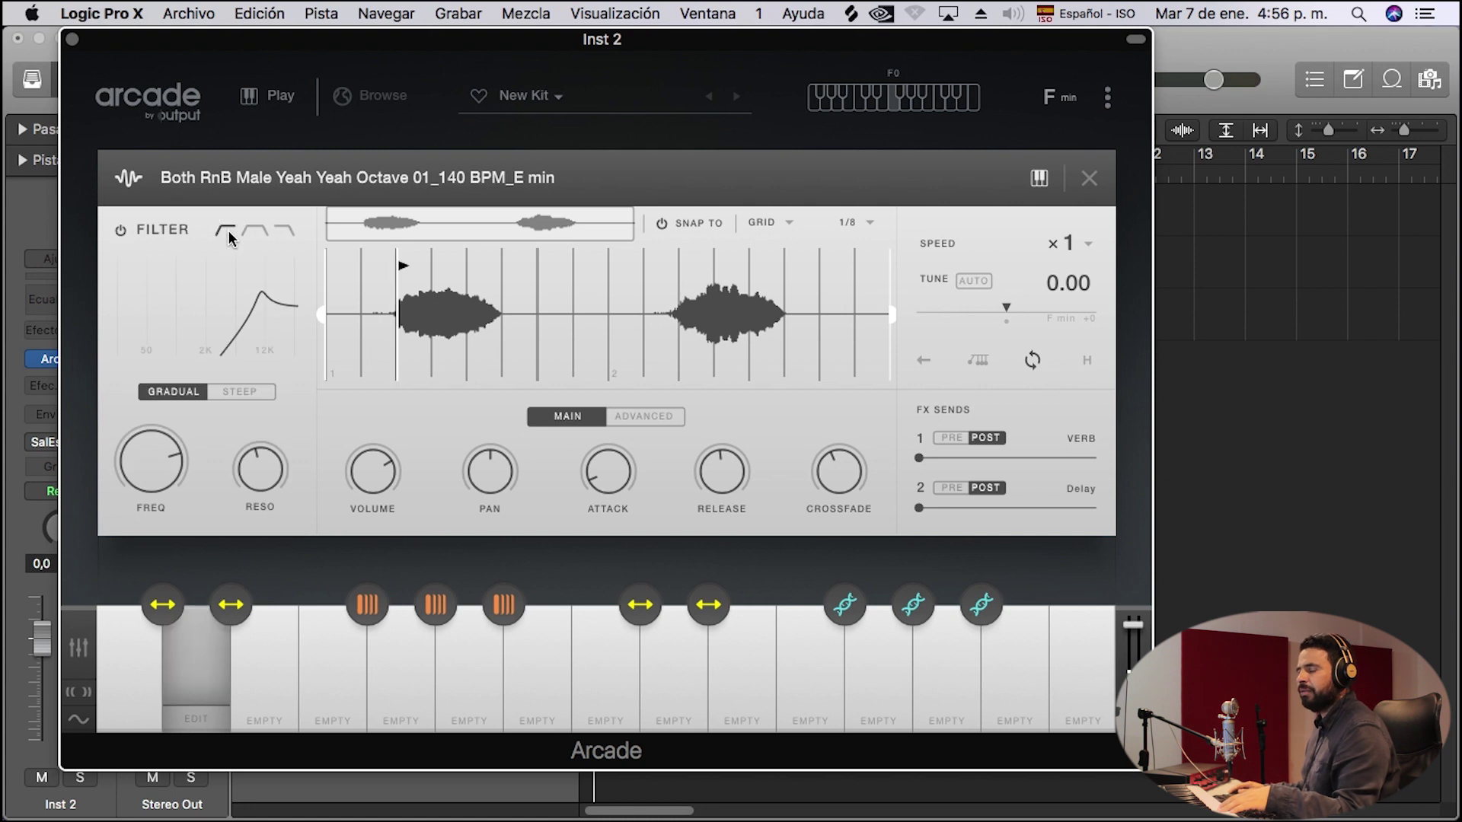
{"action": "left_click", "coordinate": [255, 233]}
{"action": "left_click", "coordinate": [282, 231]}
{"action": "mouse_move", "coordinate": [263, 480]}
{"action": "left_click_drag", "start_coordinate": [263, 479], "coordinate": [261, 385]}
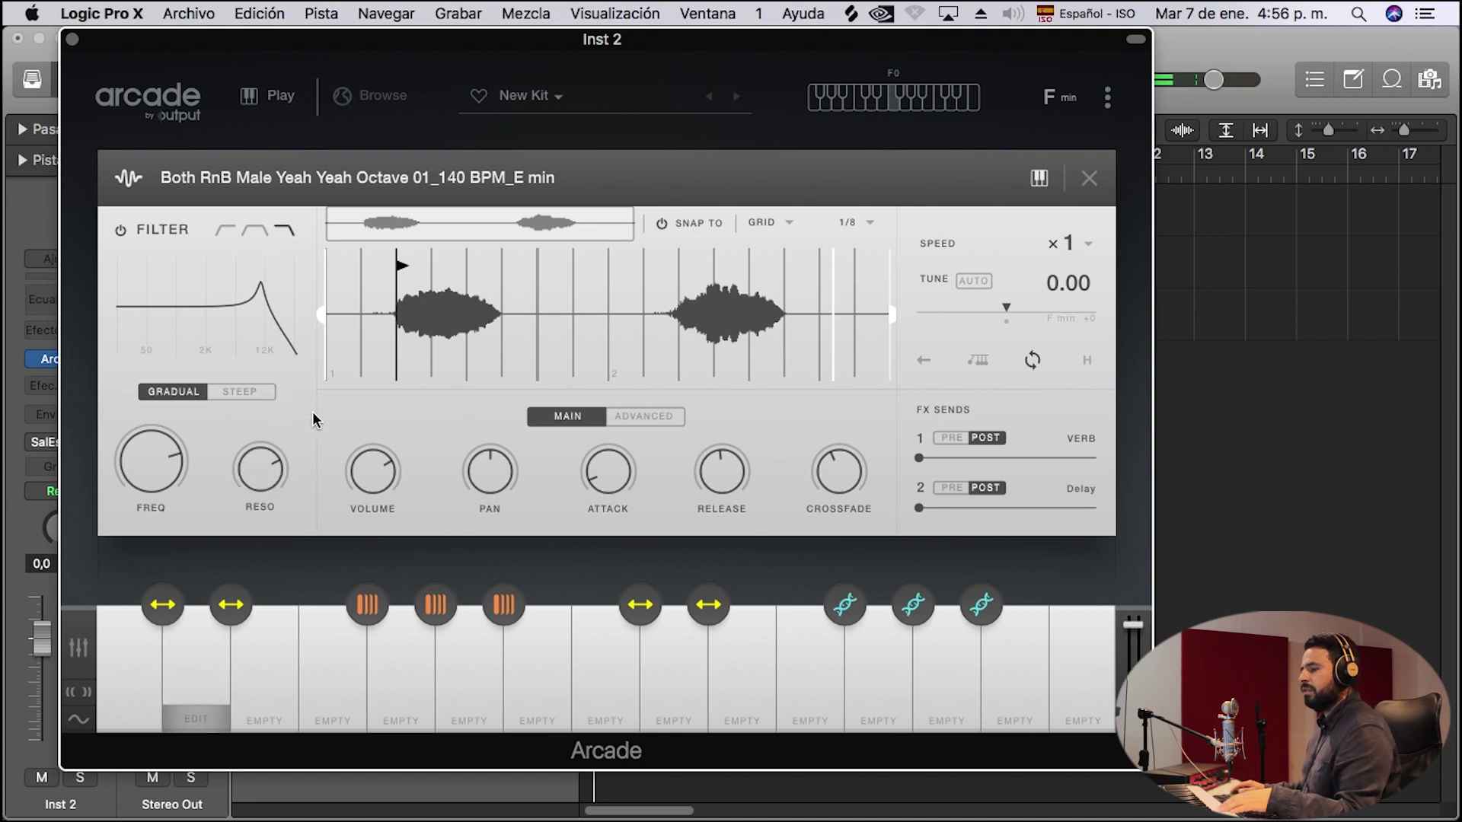
Adjust the vocal loop's envelope with a slower attack and a shorter release.
{"action": "mouse_move", "coordinate": [603, 480]}
{"action": "left_click_drag", "start_coordinate": [602, 480], "coordinate": [600, 417]}
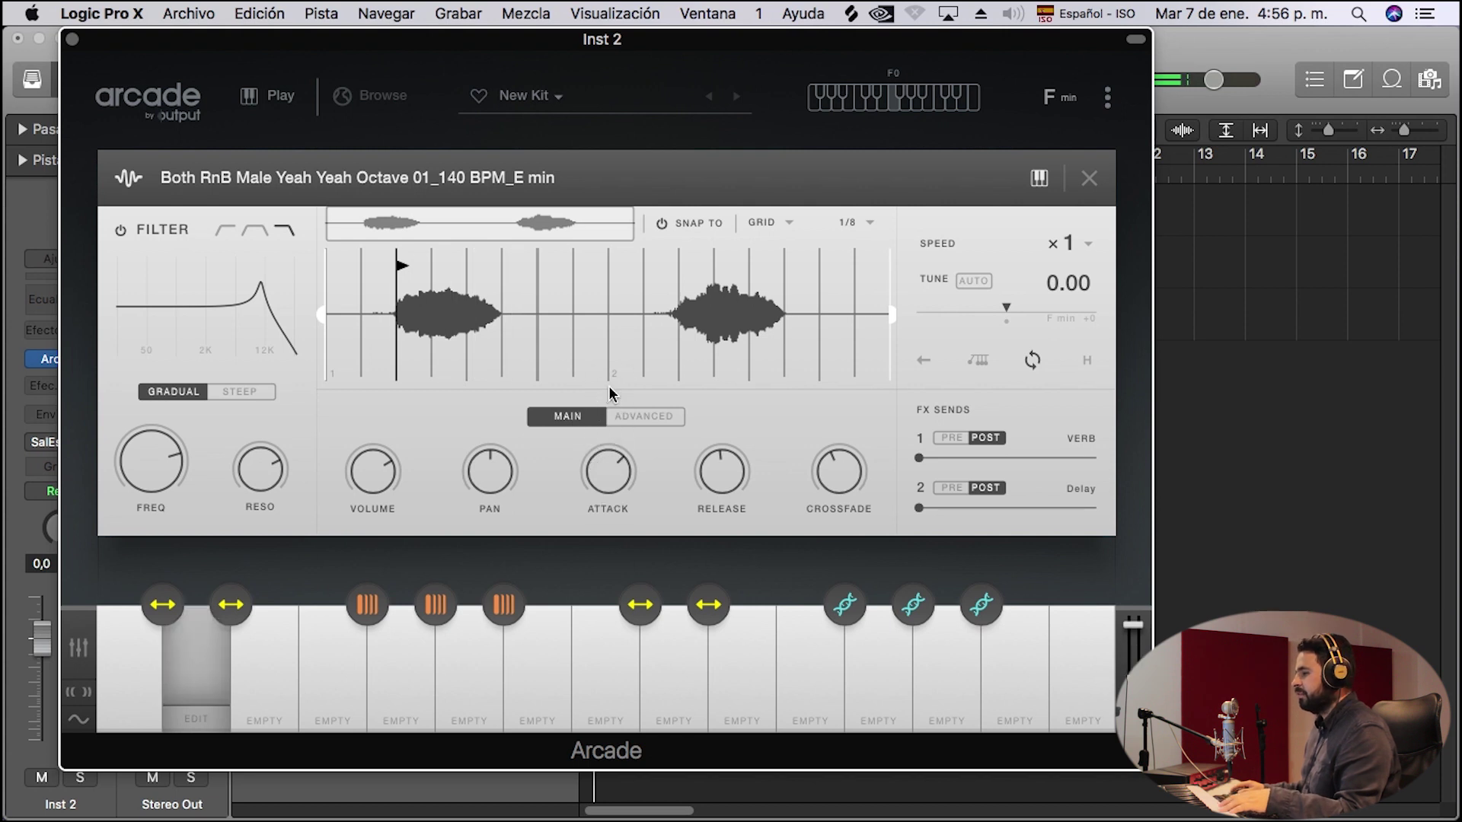
{"action": "mouse_move", "coordinate": [726, 487]}
{"action": "left_click_drag", "start_coordinate": [725, 487], "coordinate": [706, 705]}
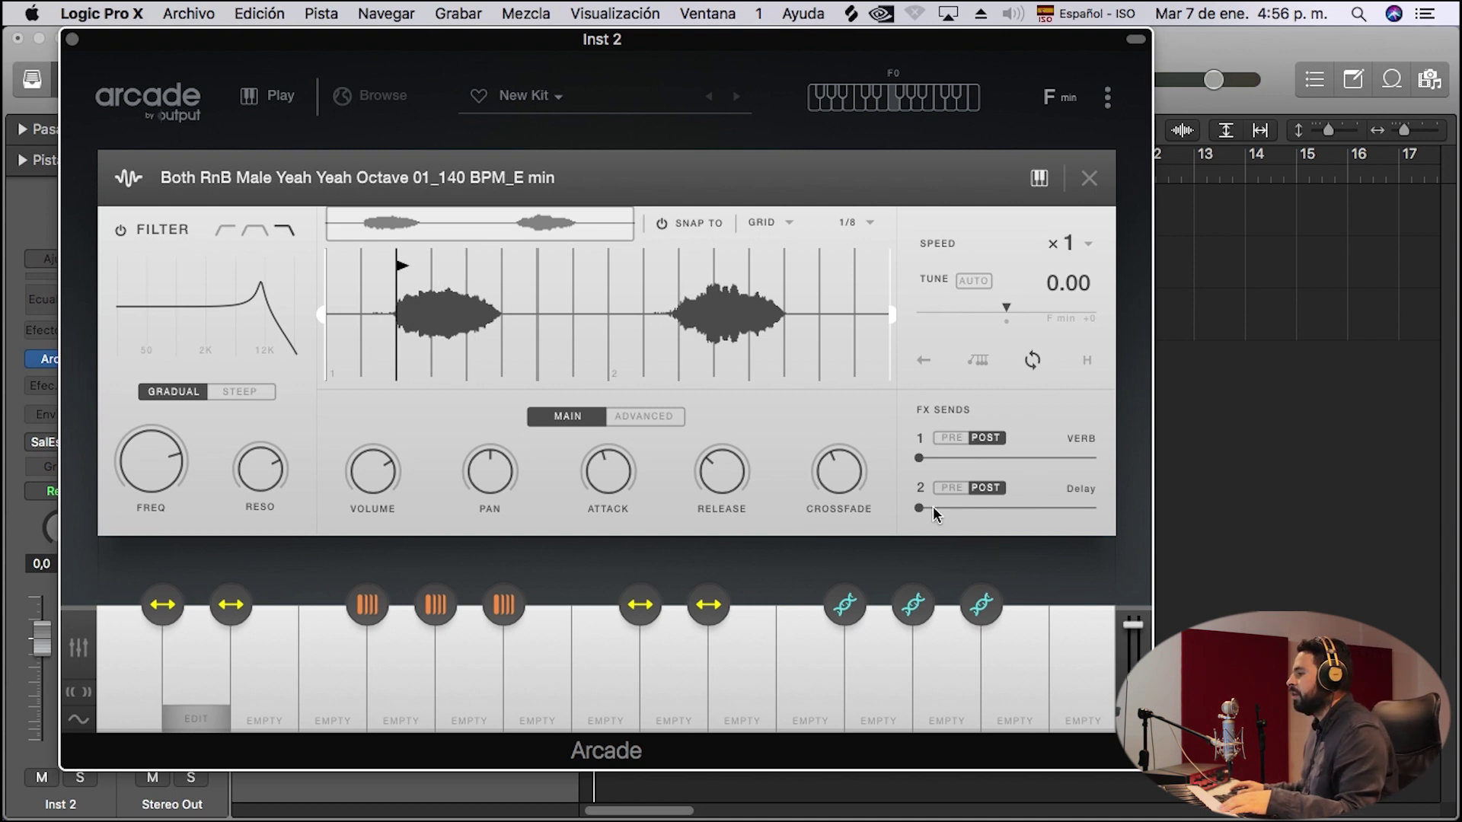
Open the kit's mixer and review the effects available for send 1, keeping Reverb.
{"action": "left_click", "coordinate": [78, 647]}
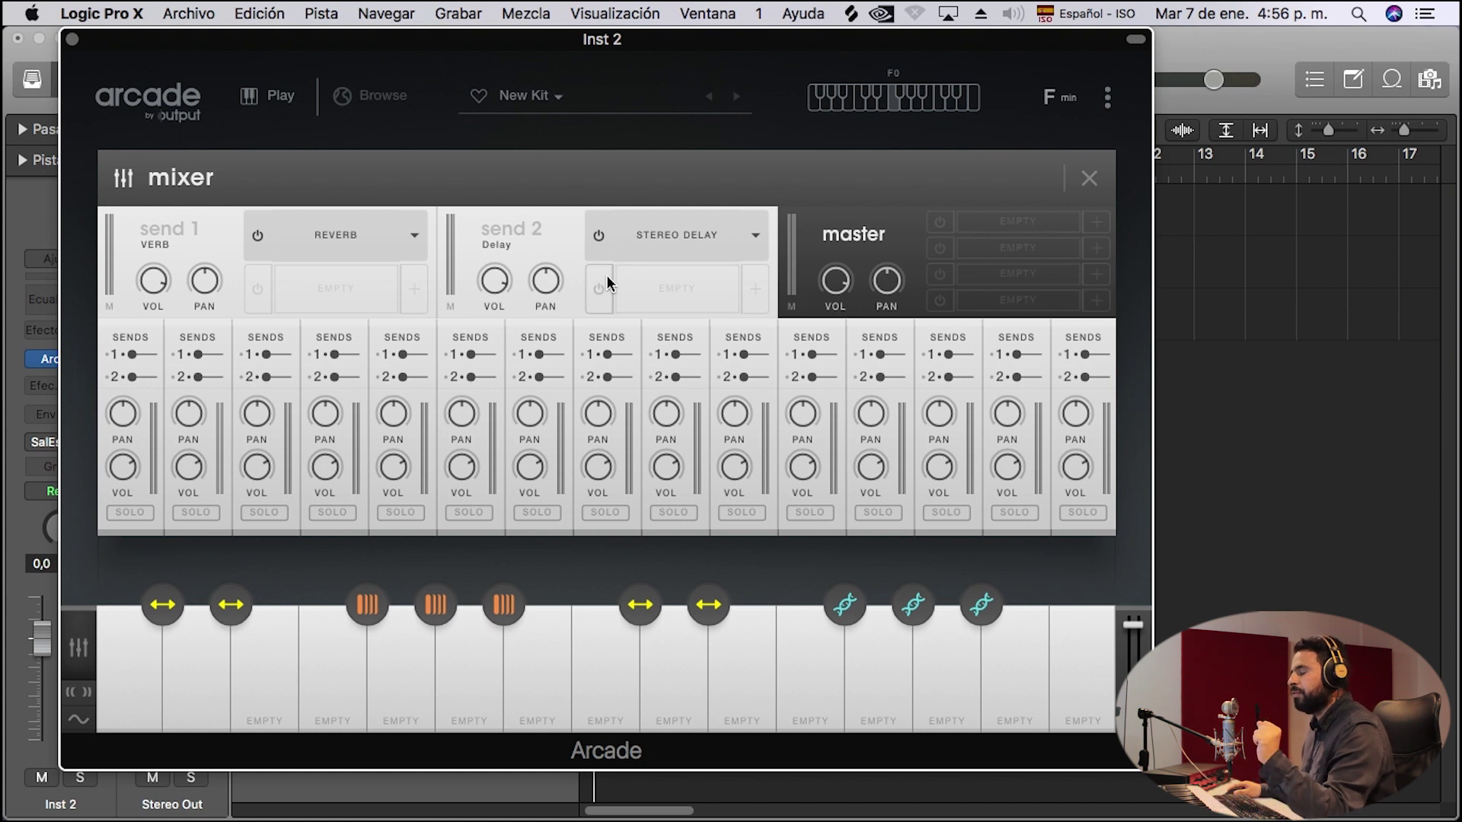
{"action": "left_click", "coordinate": [412, 237]}
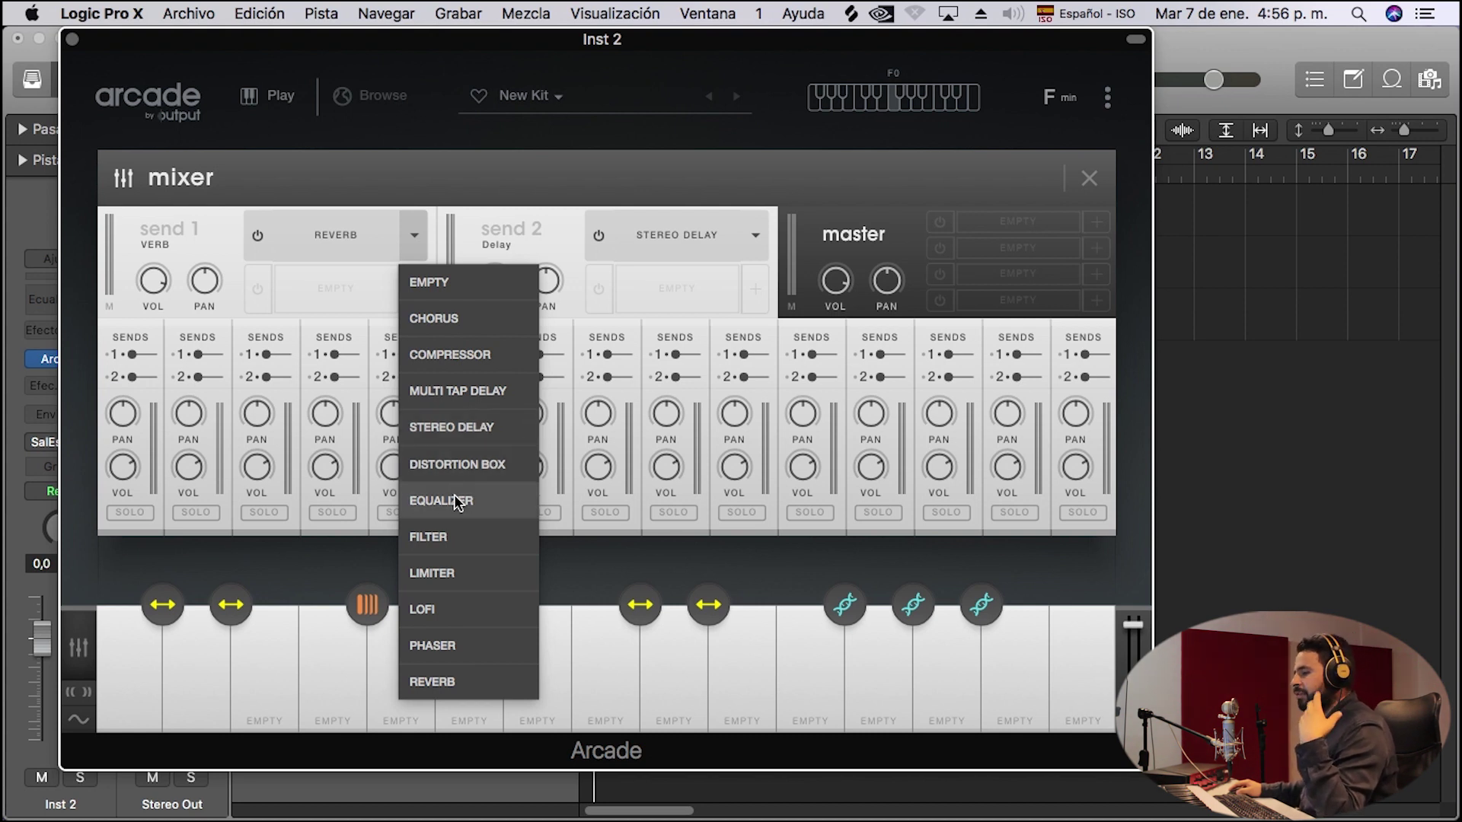
{"action": "left_click", "coordinate": [459, 190]}
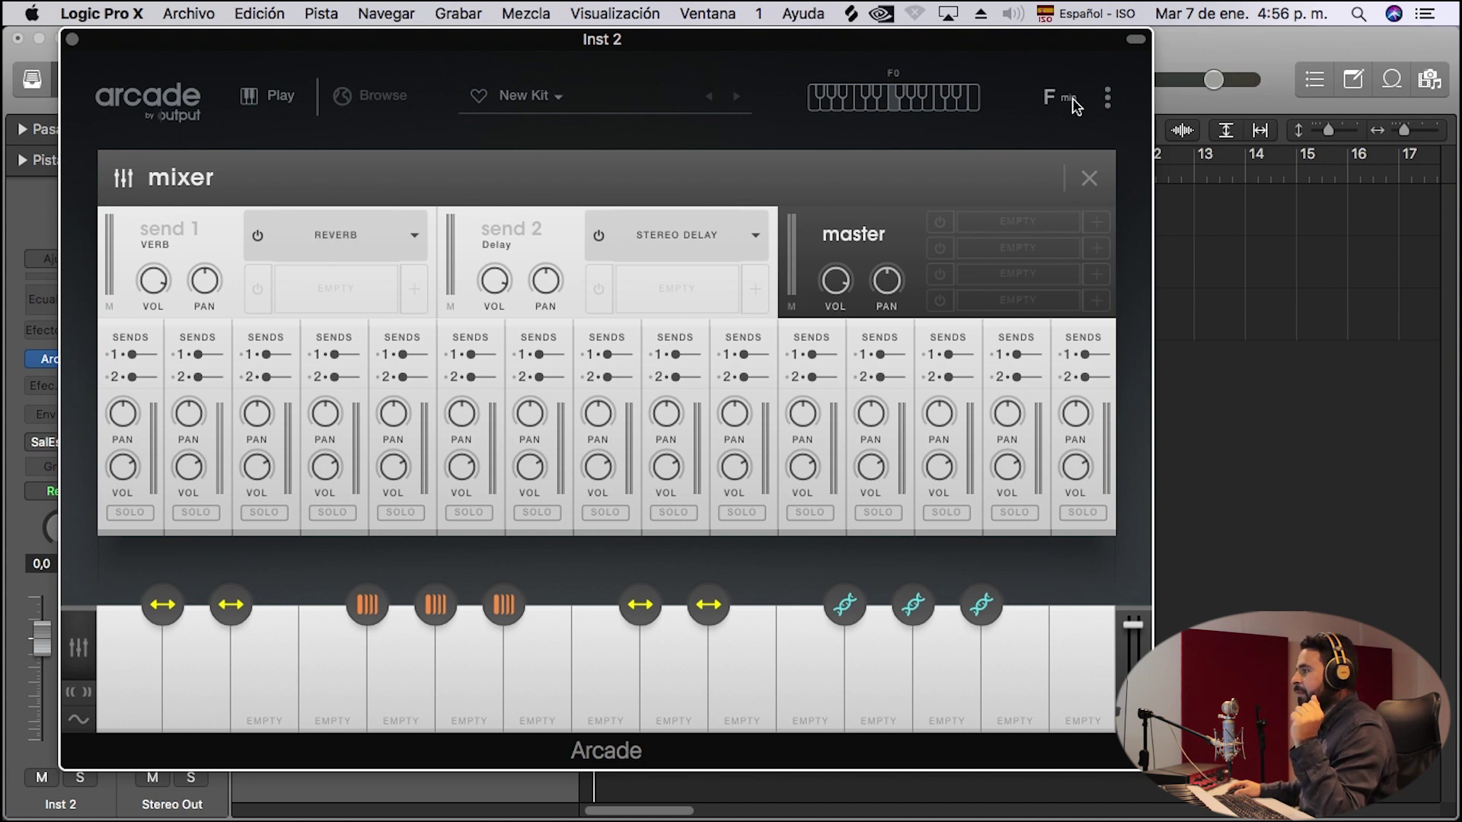
Return to the full list of lines, look through it, and open the Drum Machinery line.
{"action": "left_click", "coordinate": [361, 96]}
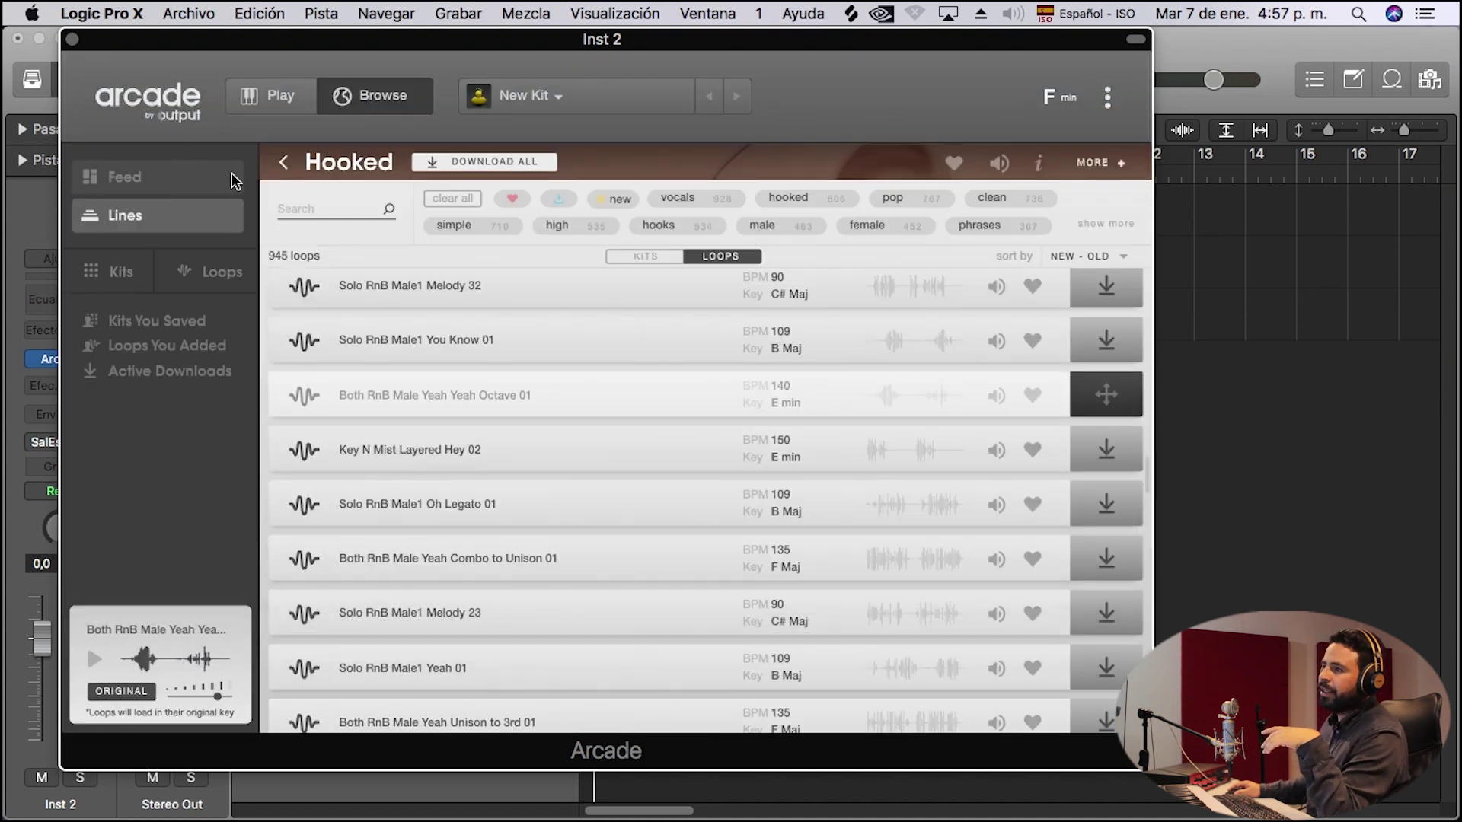
{"action": "left_click", "coordinate": [109, 217]}
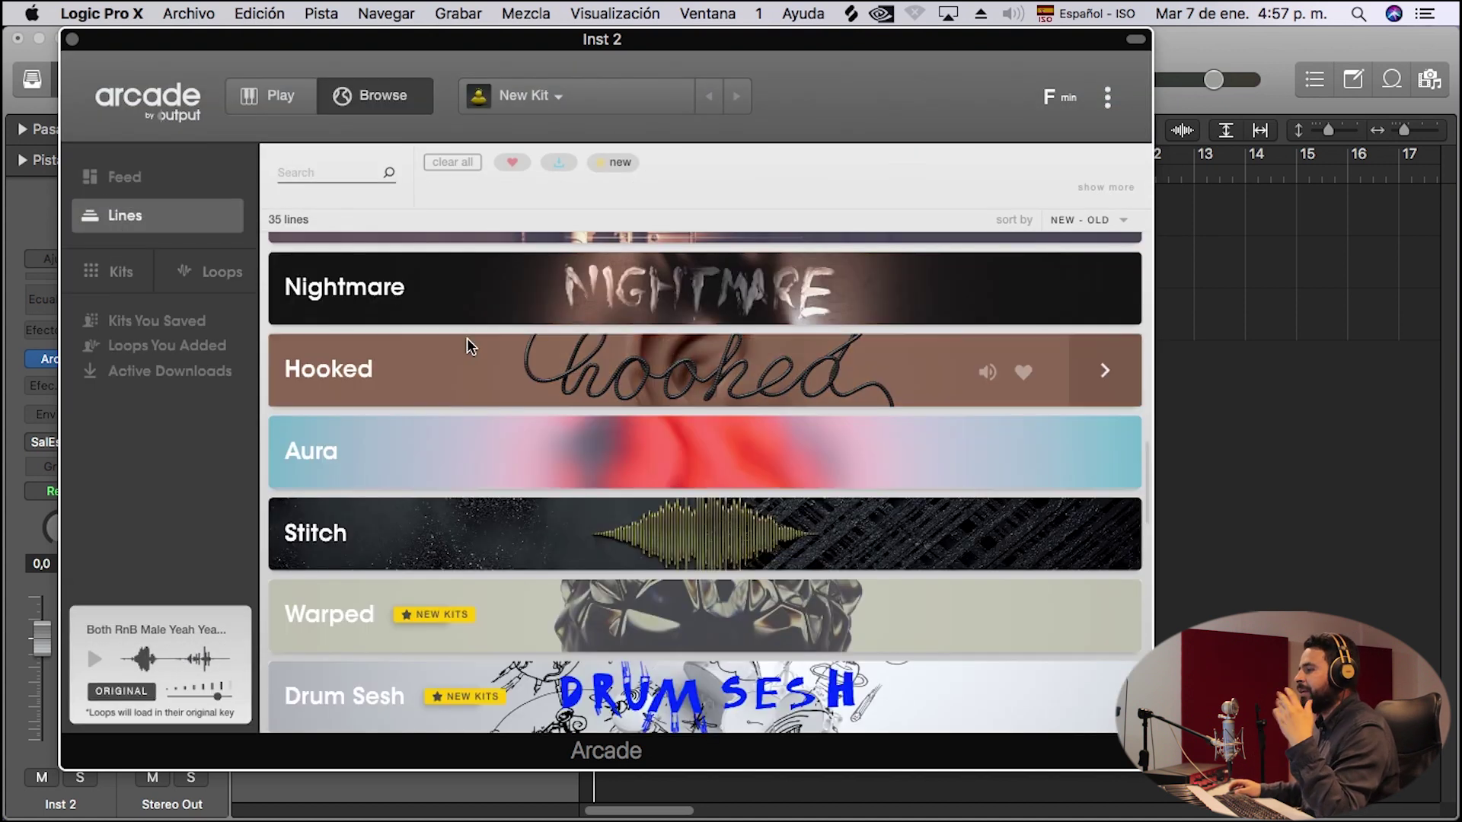
{"action": "scroll", "coordinate": [468, 336], "scroll_direction": "down", "scroll_amount": 6}
{"action": "scroll", "coordinate": [624, 535], "scroll_direction": "up", "scroll_amount": 3}
{"action": "scroll", "coordinate": [617, 542], "scroll_direction": "down", "scroll_amount": 2}
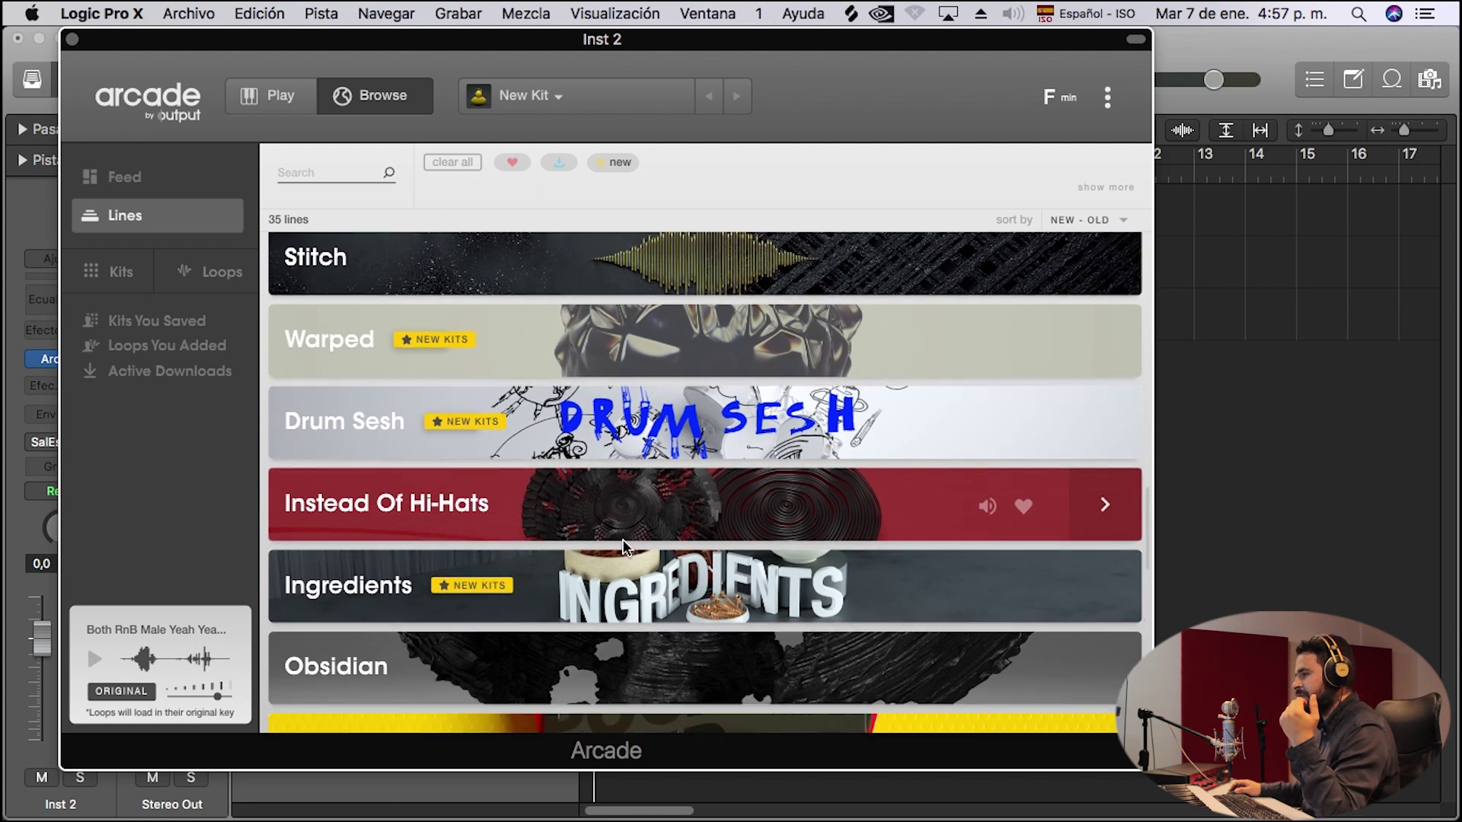
{"action": "scroll", "coordinate": [623, 543], "scroll_direction": "up", "scroll_amount": 8}
{"action": "scroll", "coordinate": [623, 539], "scroll_direction": "up", "scroll_amount": 7}
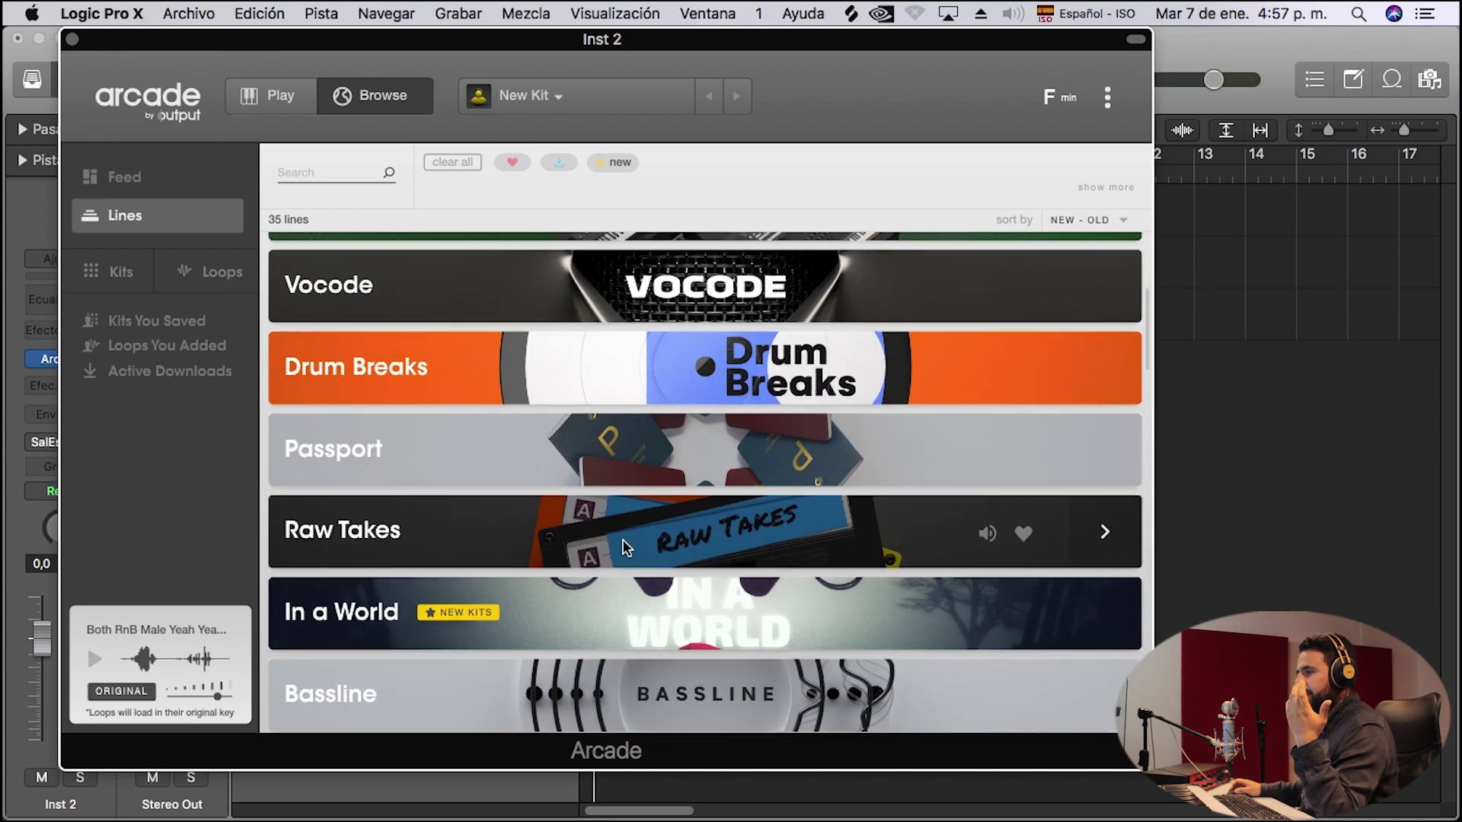
{"action": "scroll", "coordinate": [625, 539], "scroll_direction": "down", "scroll_amount": 1}
{"action": "left_click", "coordinate": [683, 393]}
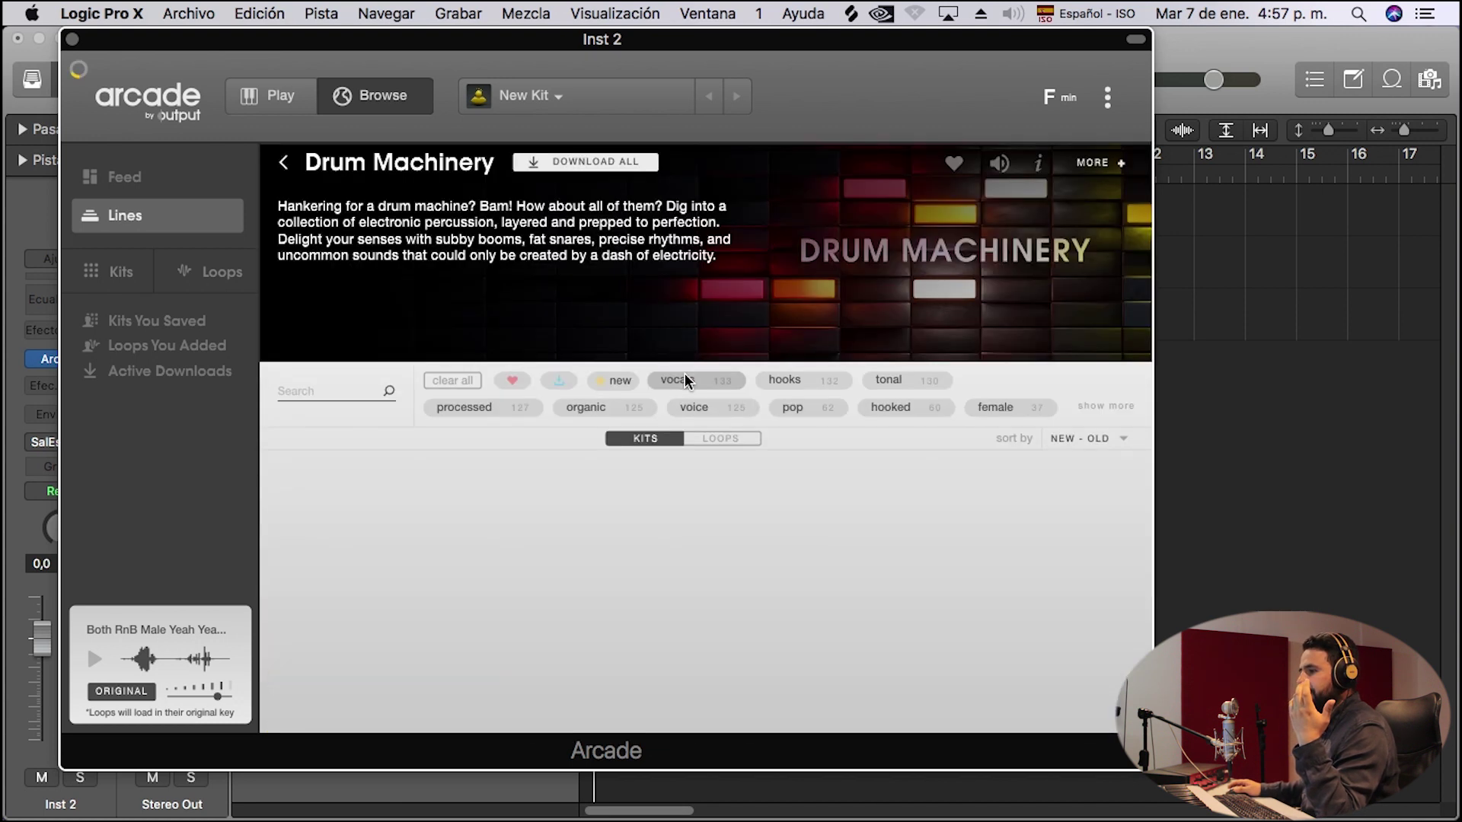
Look through the Drum Machinery kits, preview Organ Beats, and load it for playing.
{"action": "scroll", "coordinate": [920, 528], "scroll_direction": "down", "scroll_amount": 20}
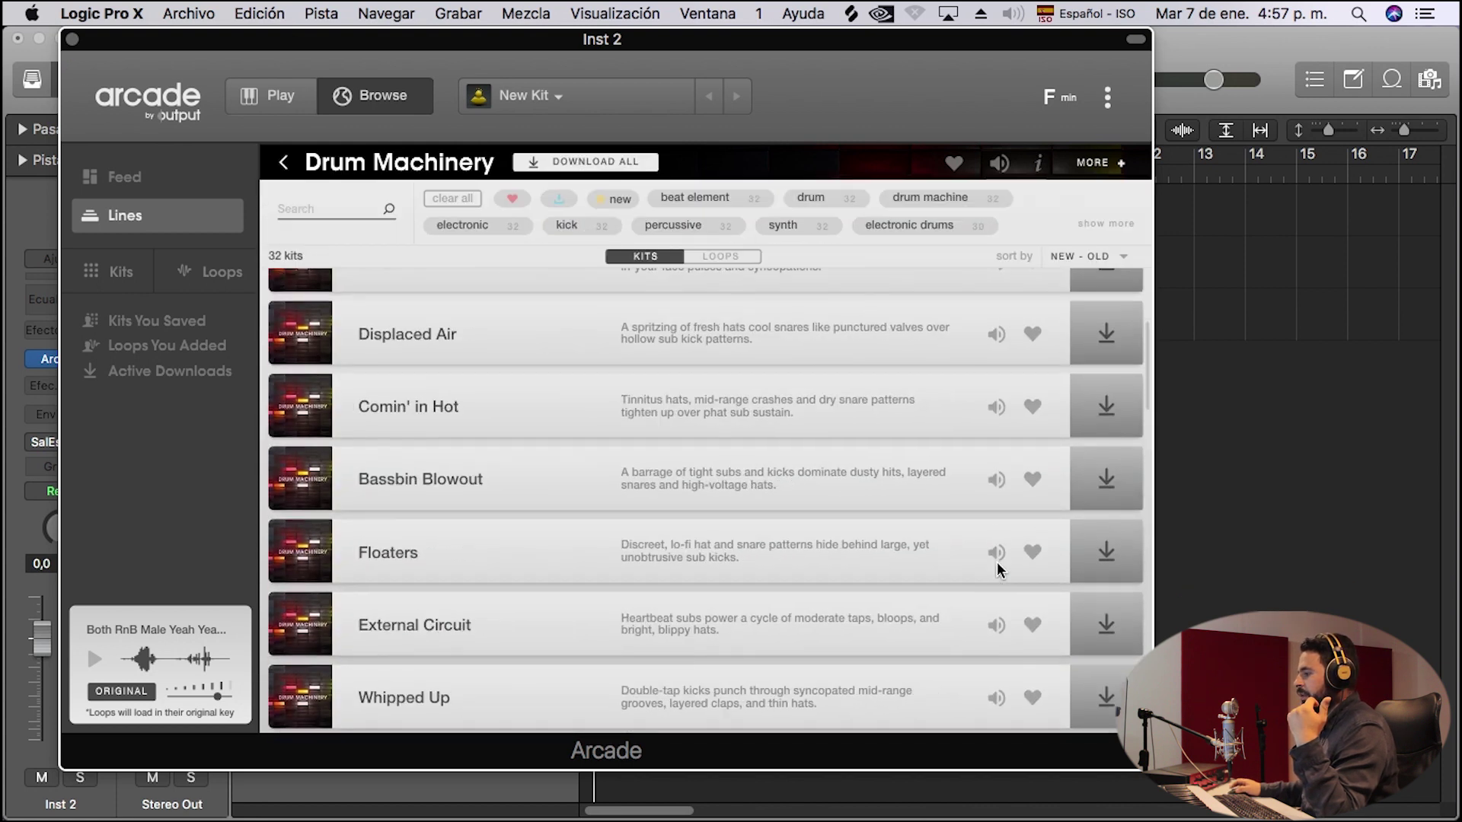
{"action": "scroll", "coordinate": [994, 558], "scroll_direction": "up", "scroll_amount": 3}
{"action": "scroll", "coordinate": [1081, 592], "scroll_direction": "down", "scroll_amount": 4}
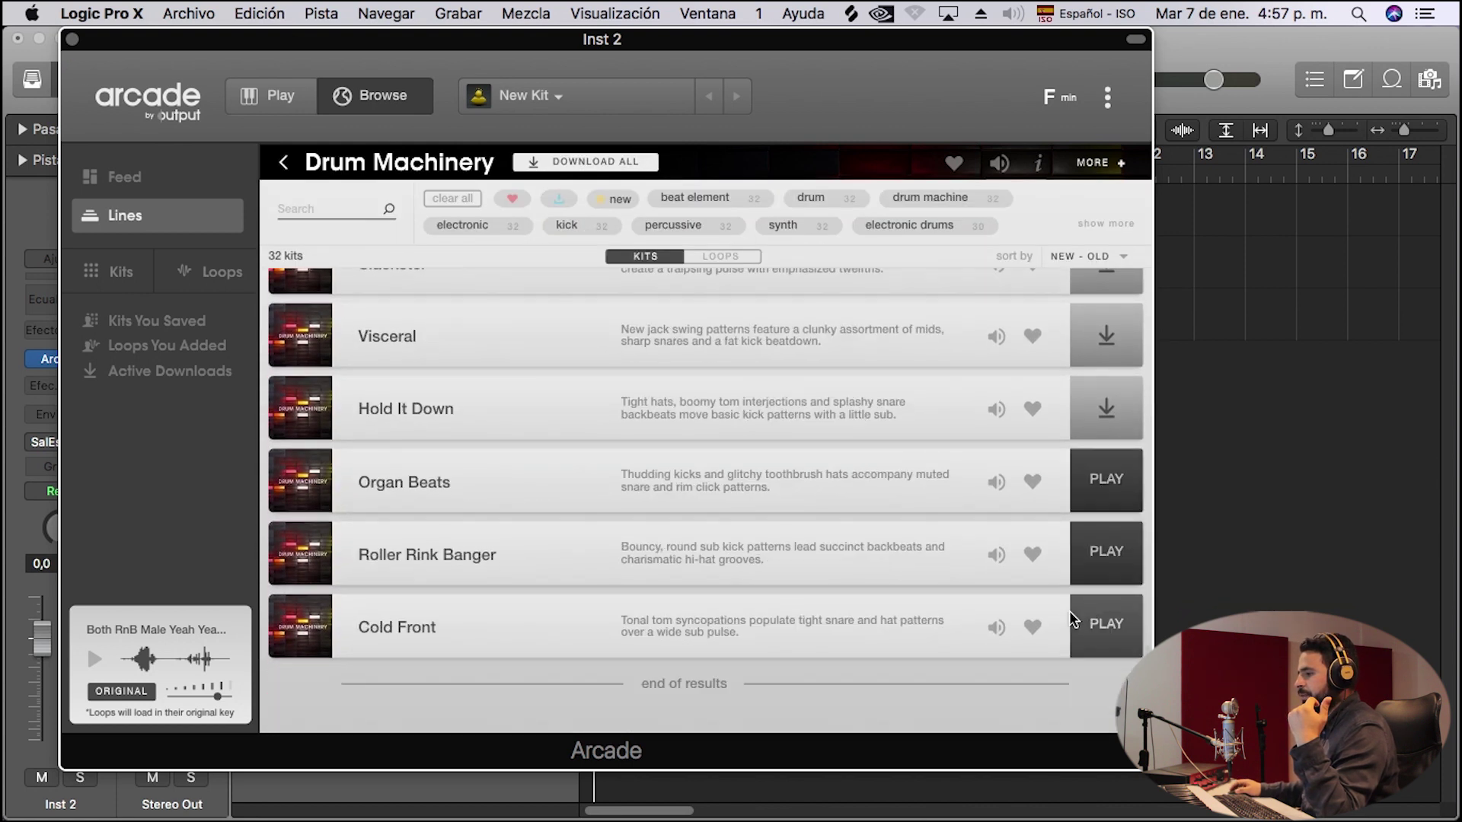
{"action": "left_click", "coordinate": [996, 482]}
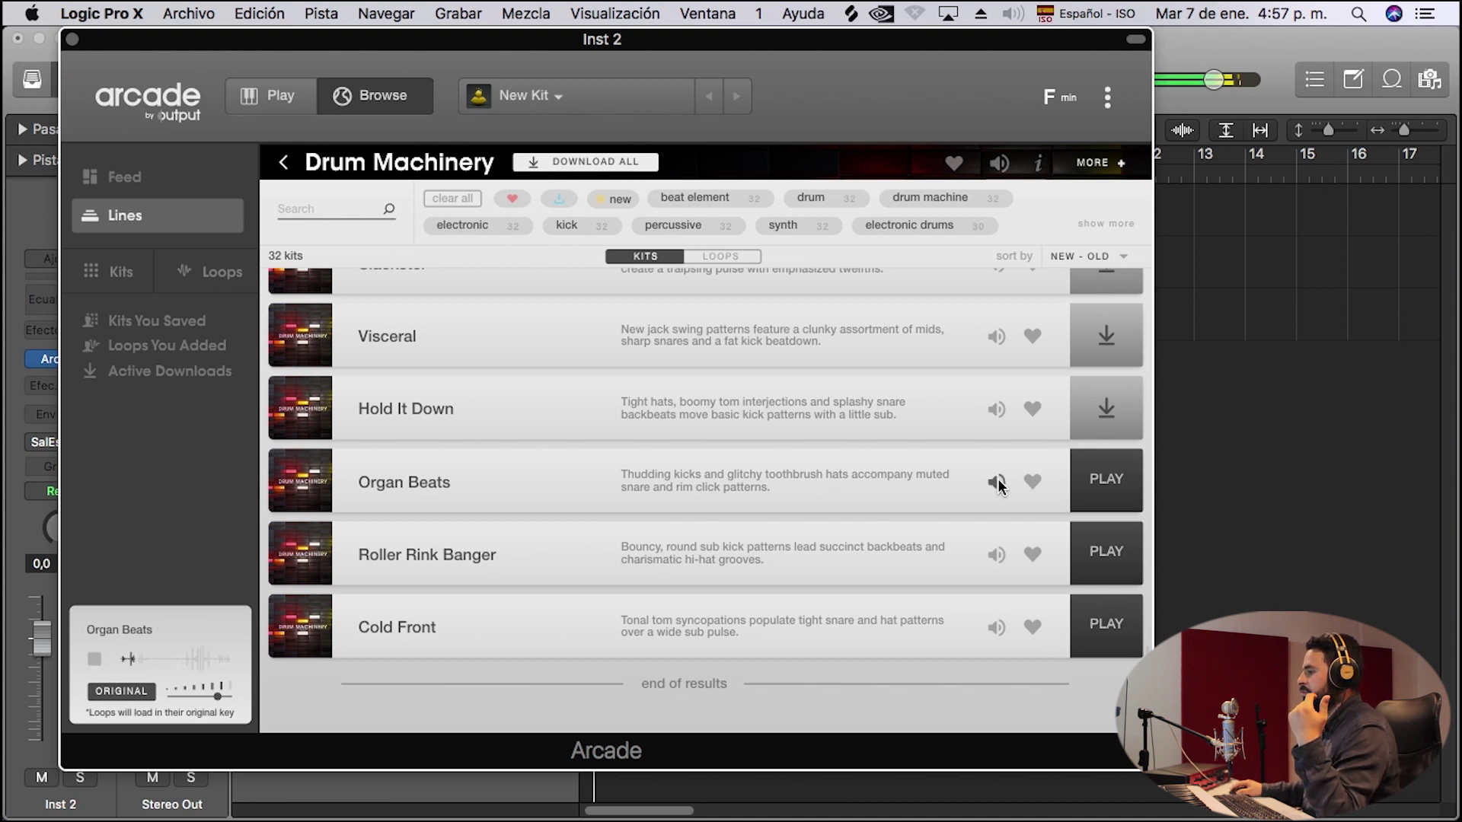
{"action": "left_click", "coordinate": [1108, 480]}
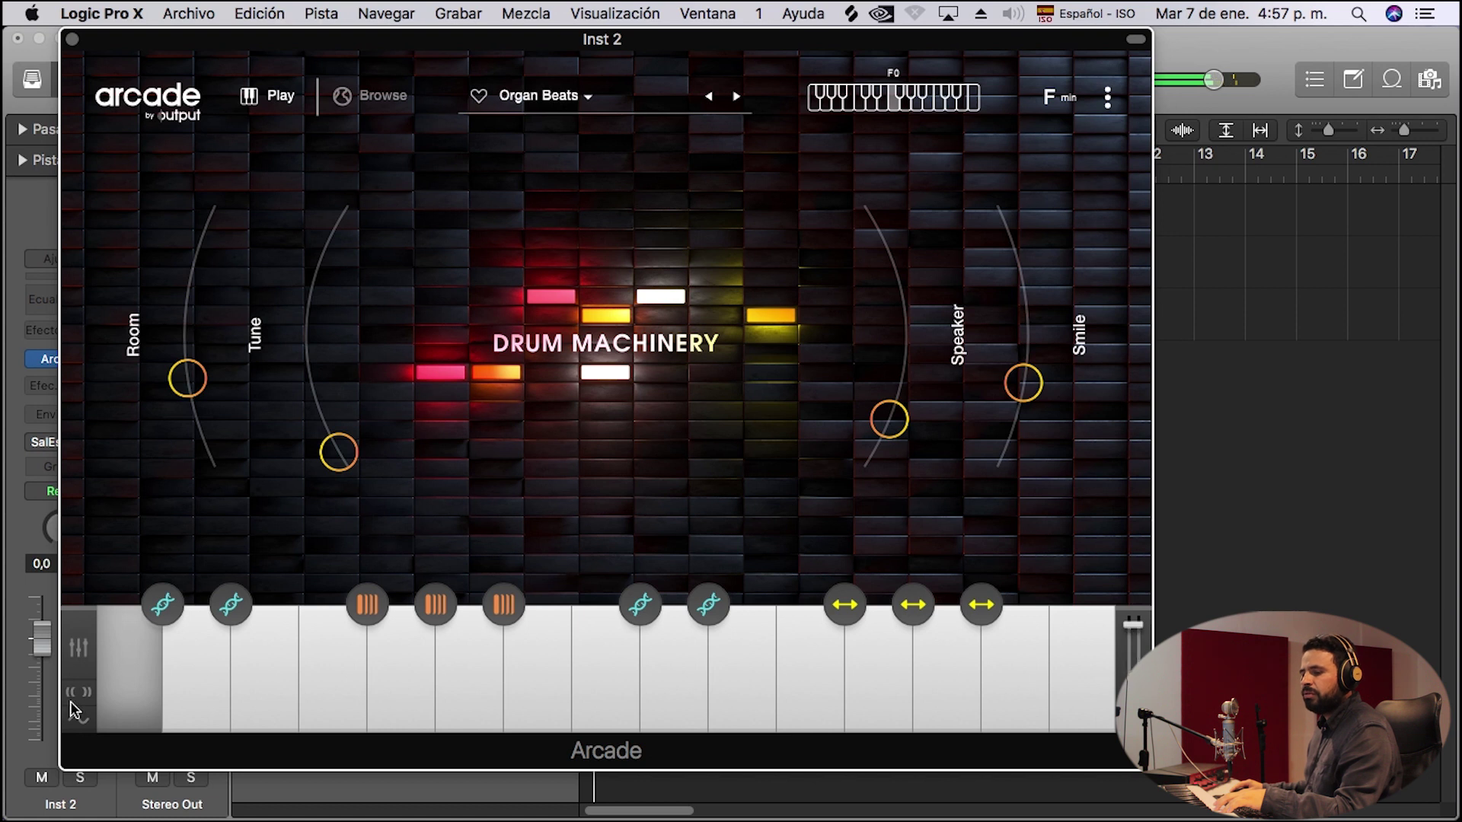
Open the first white key's kick loop for editing, move its end point to about the middle of the waveform, and close the editor.
{"action": "left_click", "coordinate": [129, 719]}
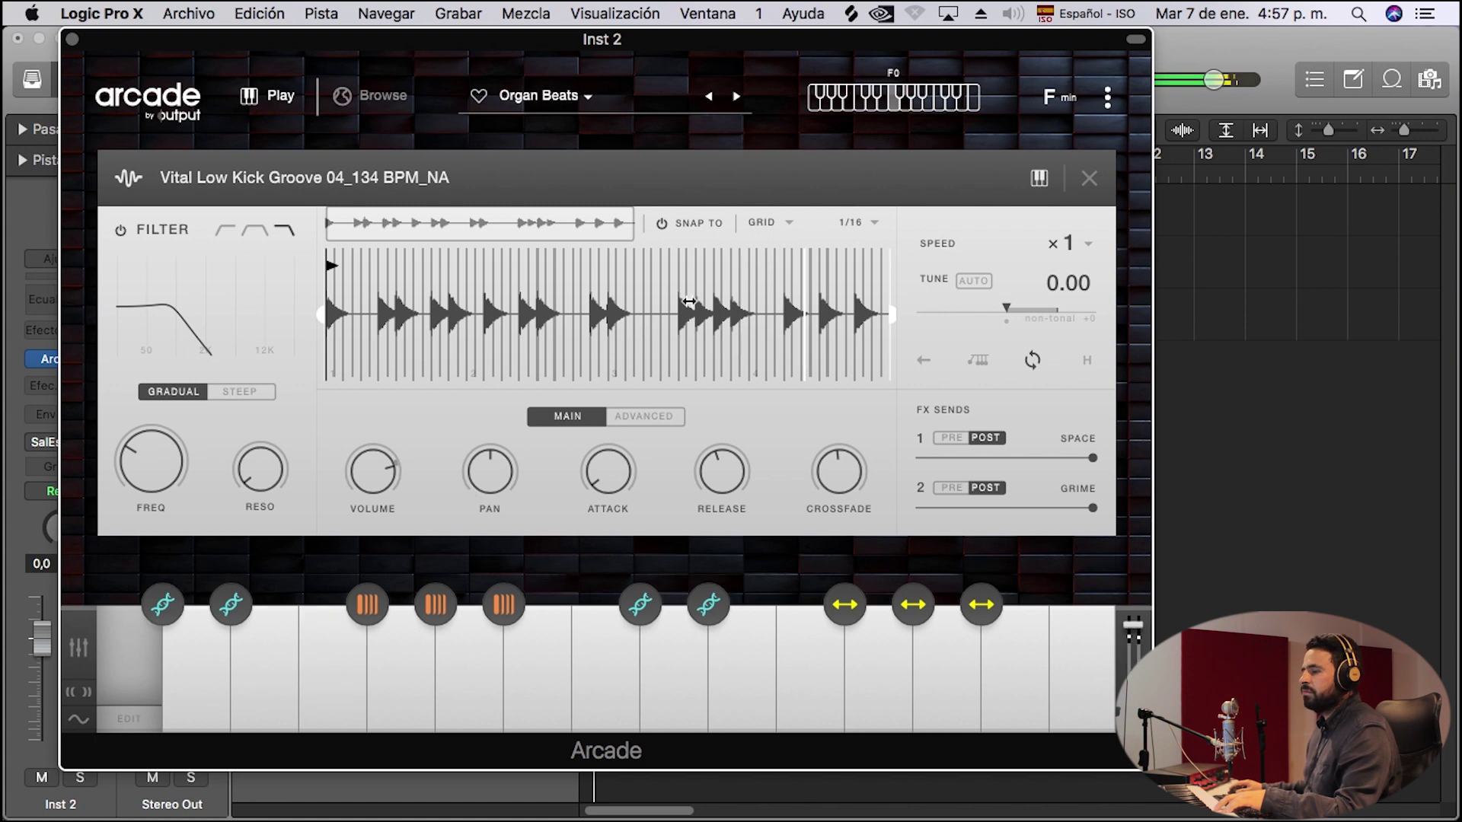
{"action": "left_click", "coordinate": [891, 313]}
{"action": "left_click_drag", "start_coordinate": [891, 312], "coordinate": [611, 319]}
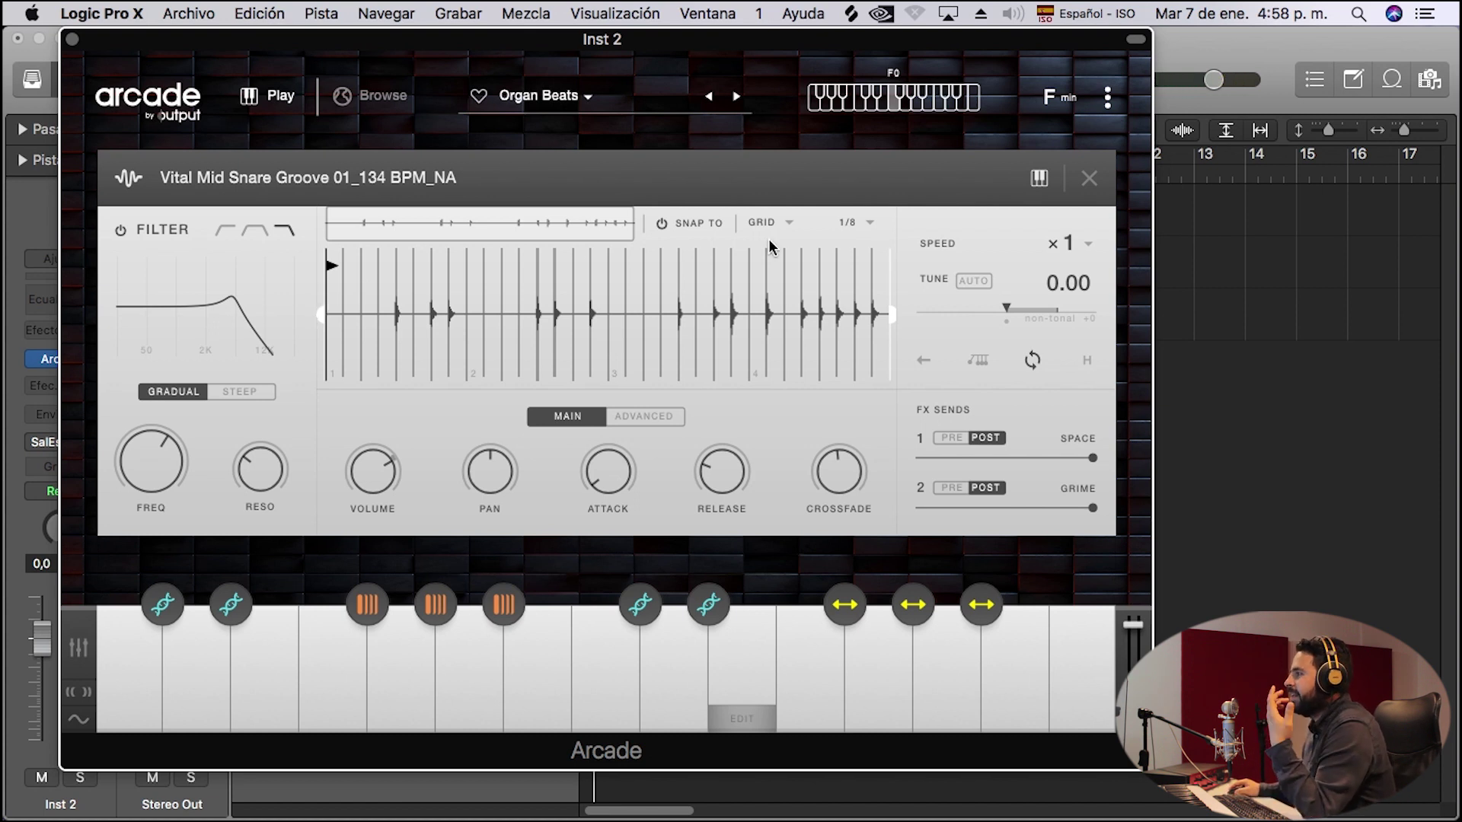
{"action": "left_click", "coordinate": [1089, 179]}
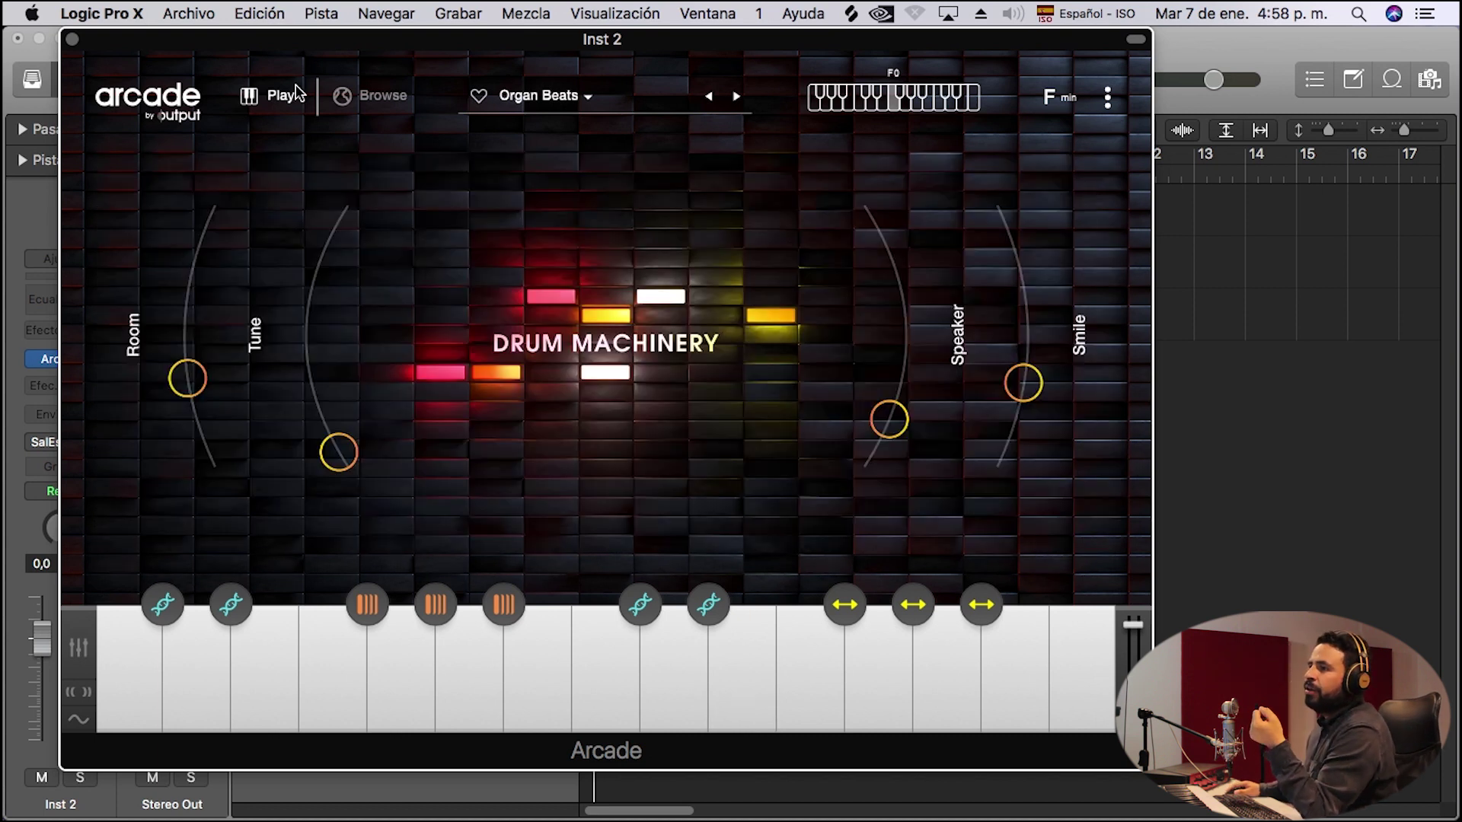
Return to browsing and examine the newest kits in the feed.
{"action": "left_click", "coordinate": [366, 96]}
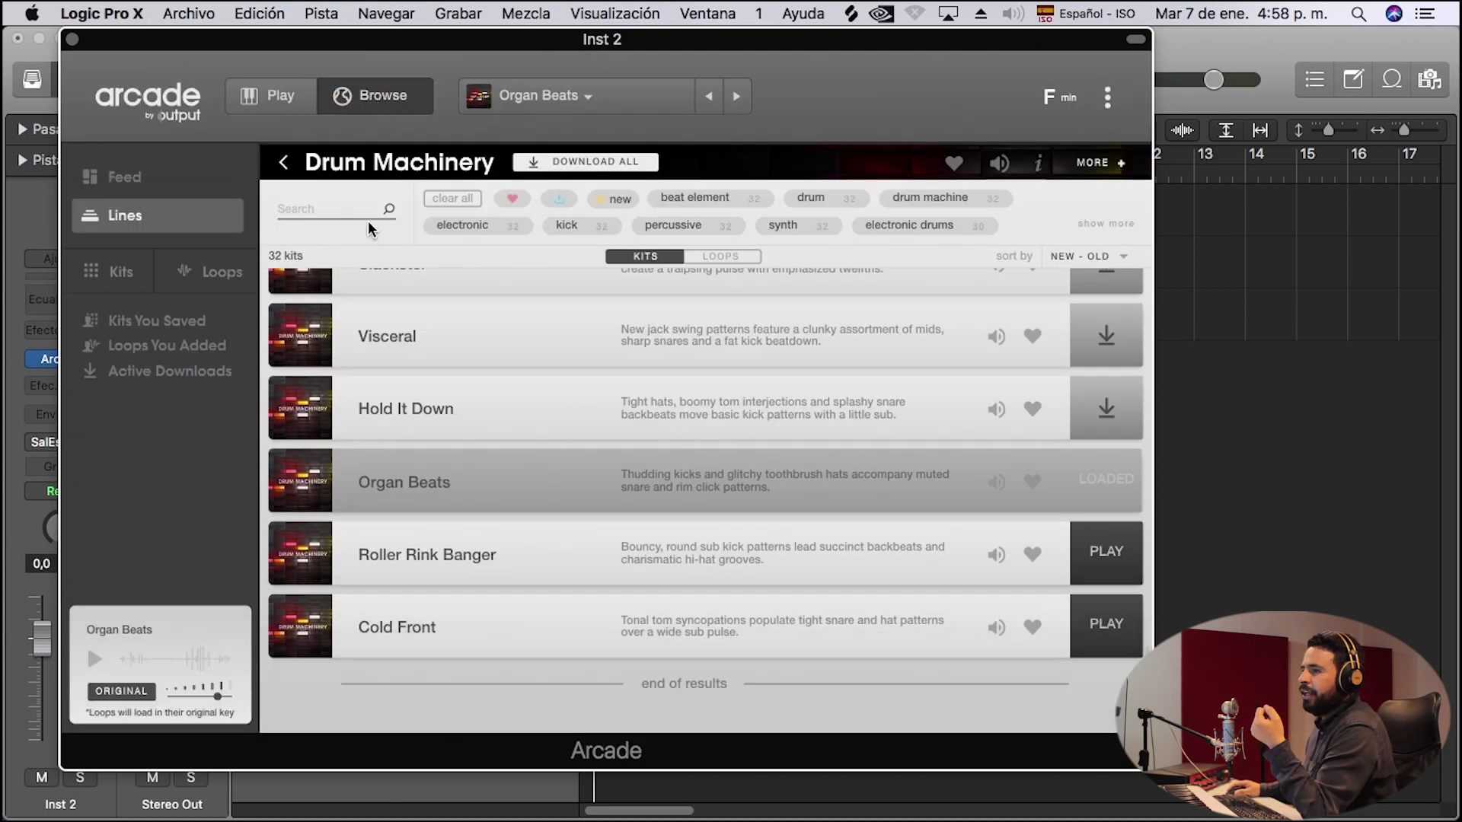
{"action": "left_click", "coordinate": [102, 177]}
{"action": "scroll", "coordinate": [609, 472], "scroll_direction": "down", "scroll_amount": 1}
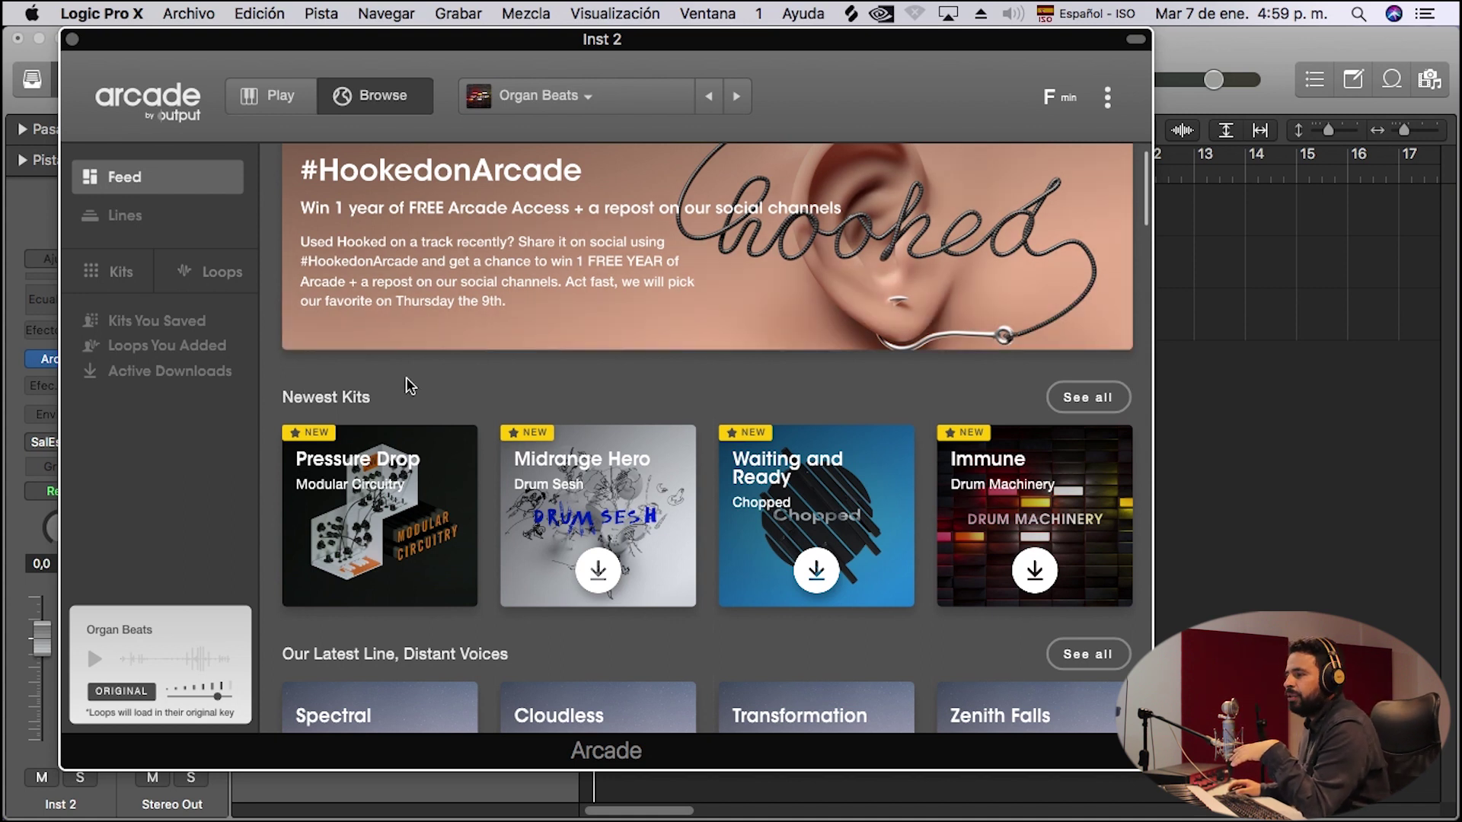
{"action": "mouse_move", "coordinate": [450, 455]}
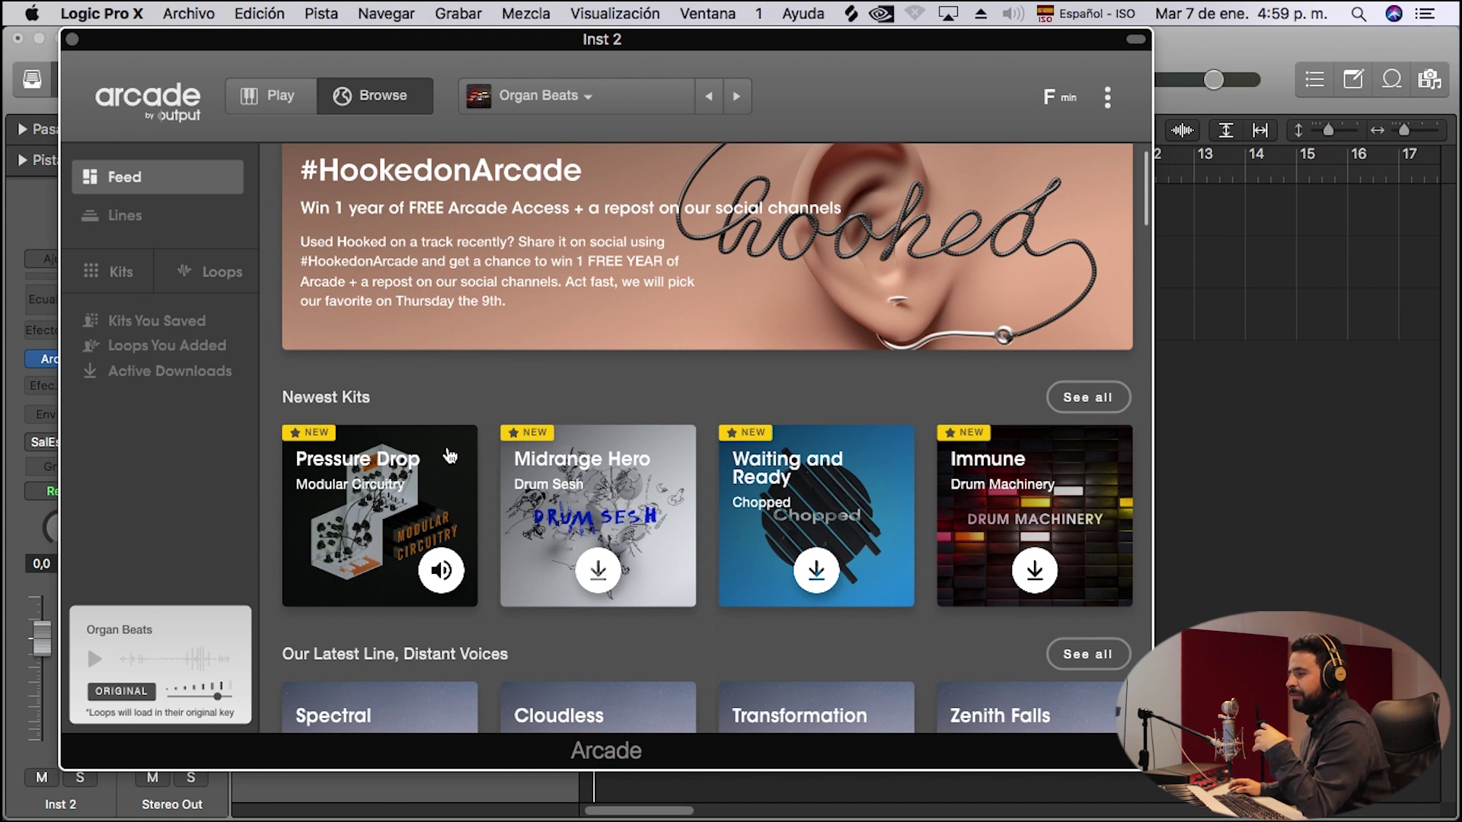